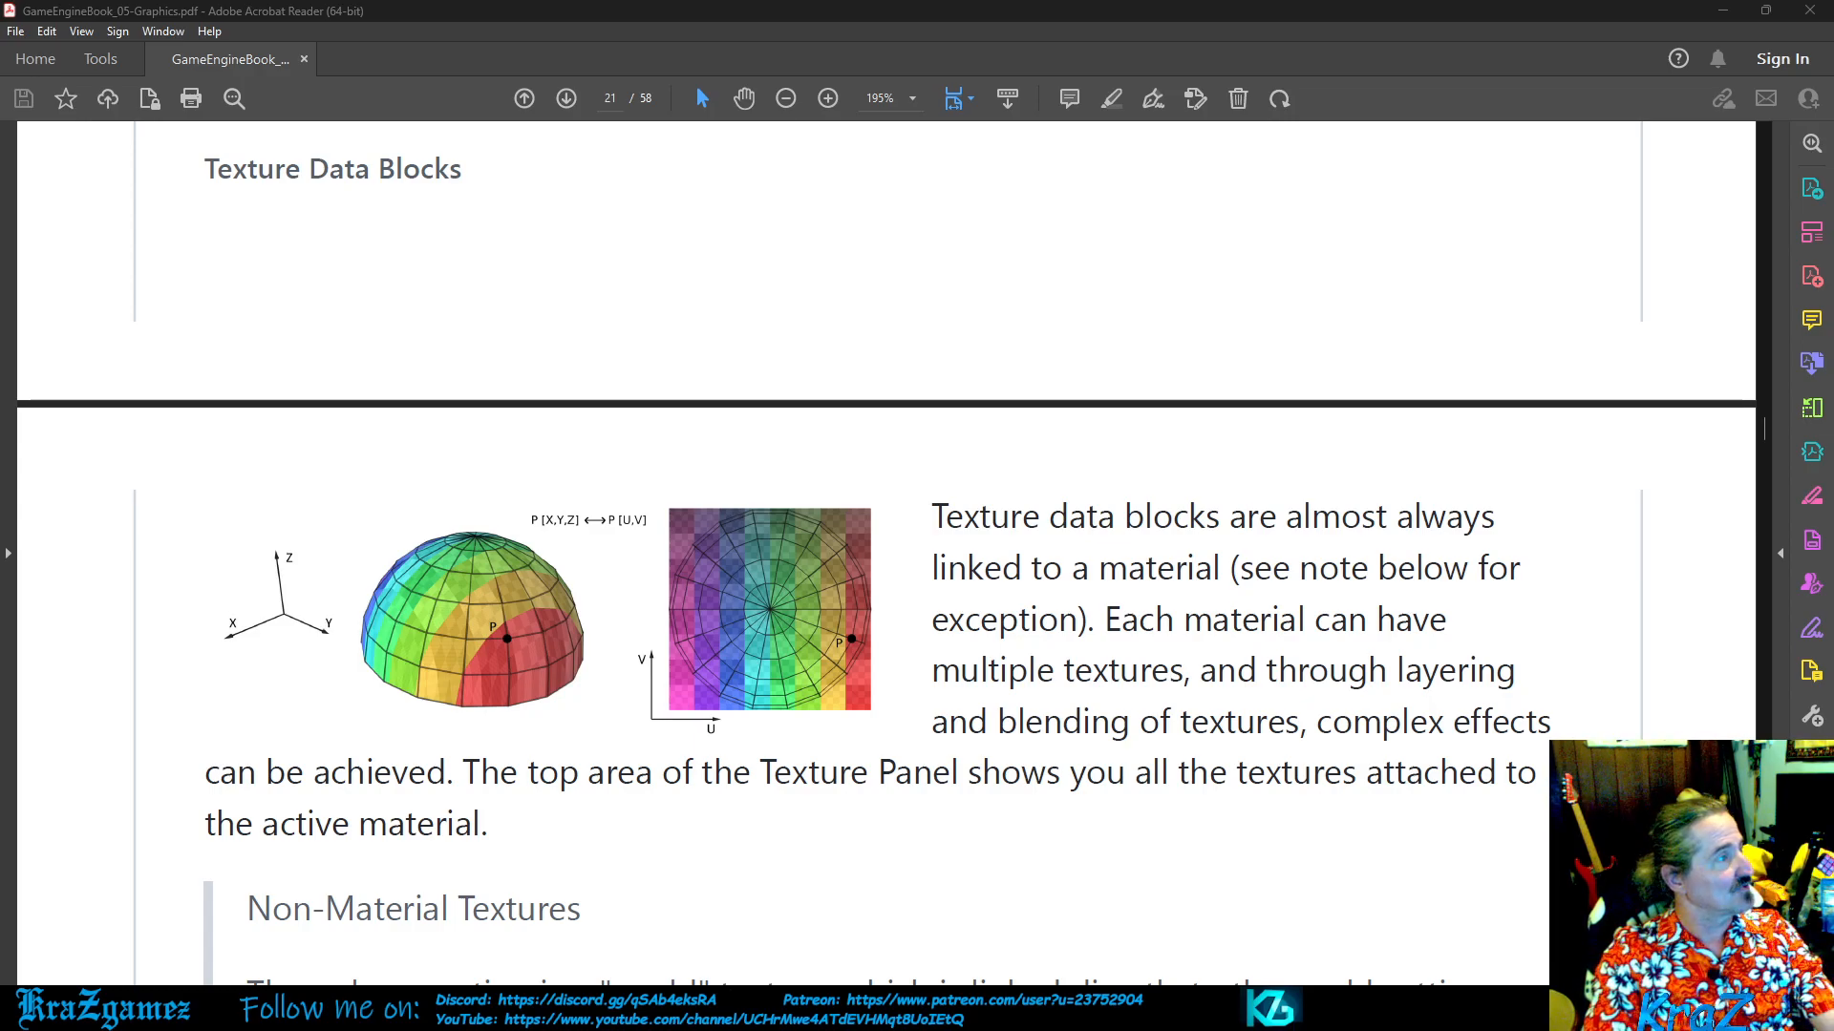
# - Switch to UPBGE and compare the texture slots of the three monkey heads
pyautogui.hotkey('alt', 'Tab')
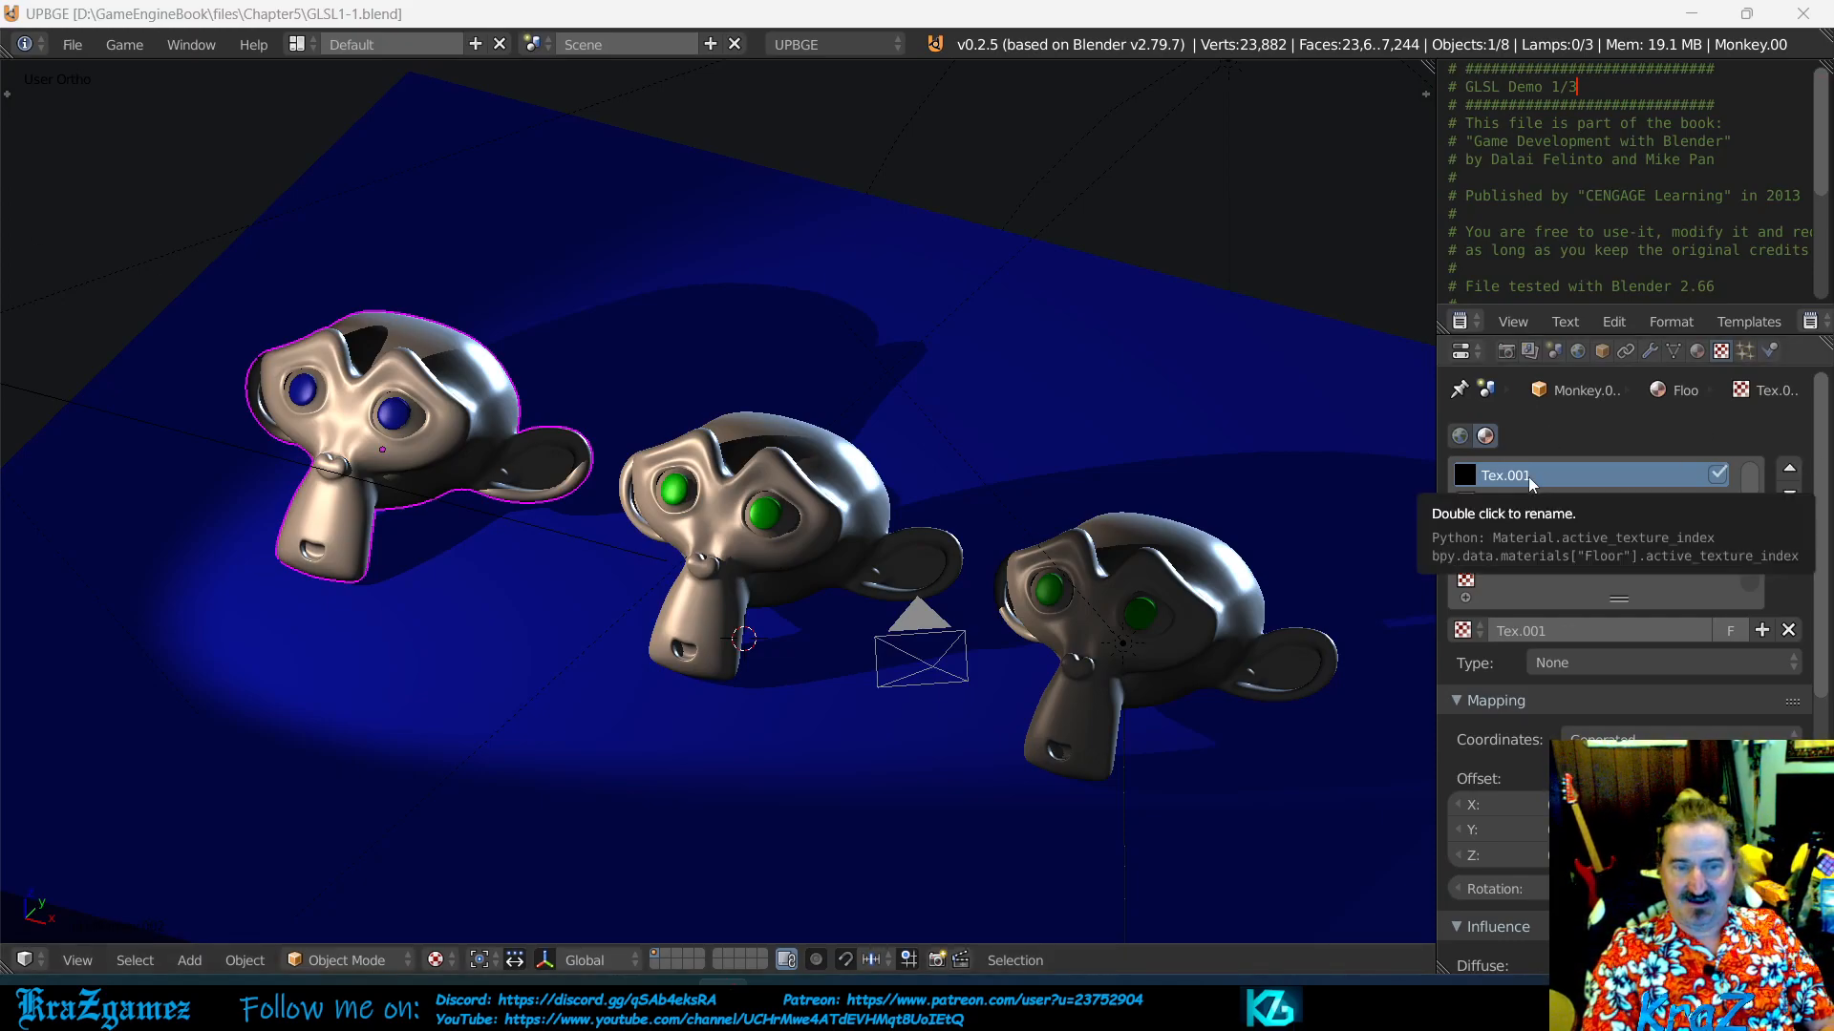
pyautogui.rightClick(1226, 628)
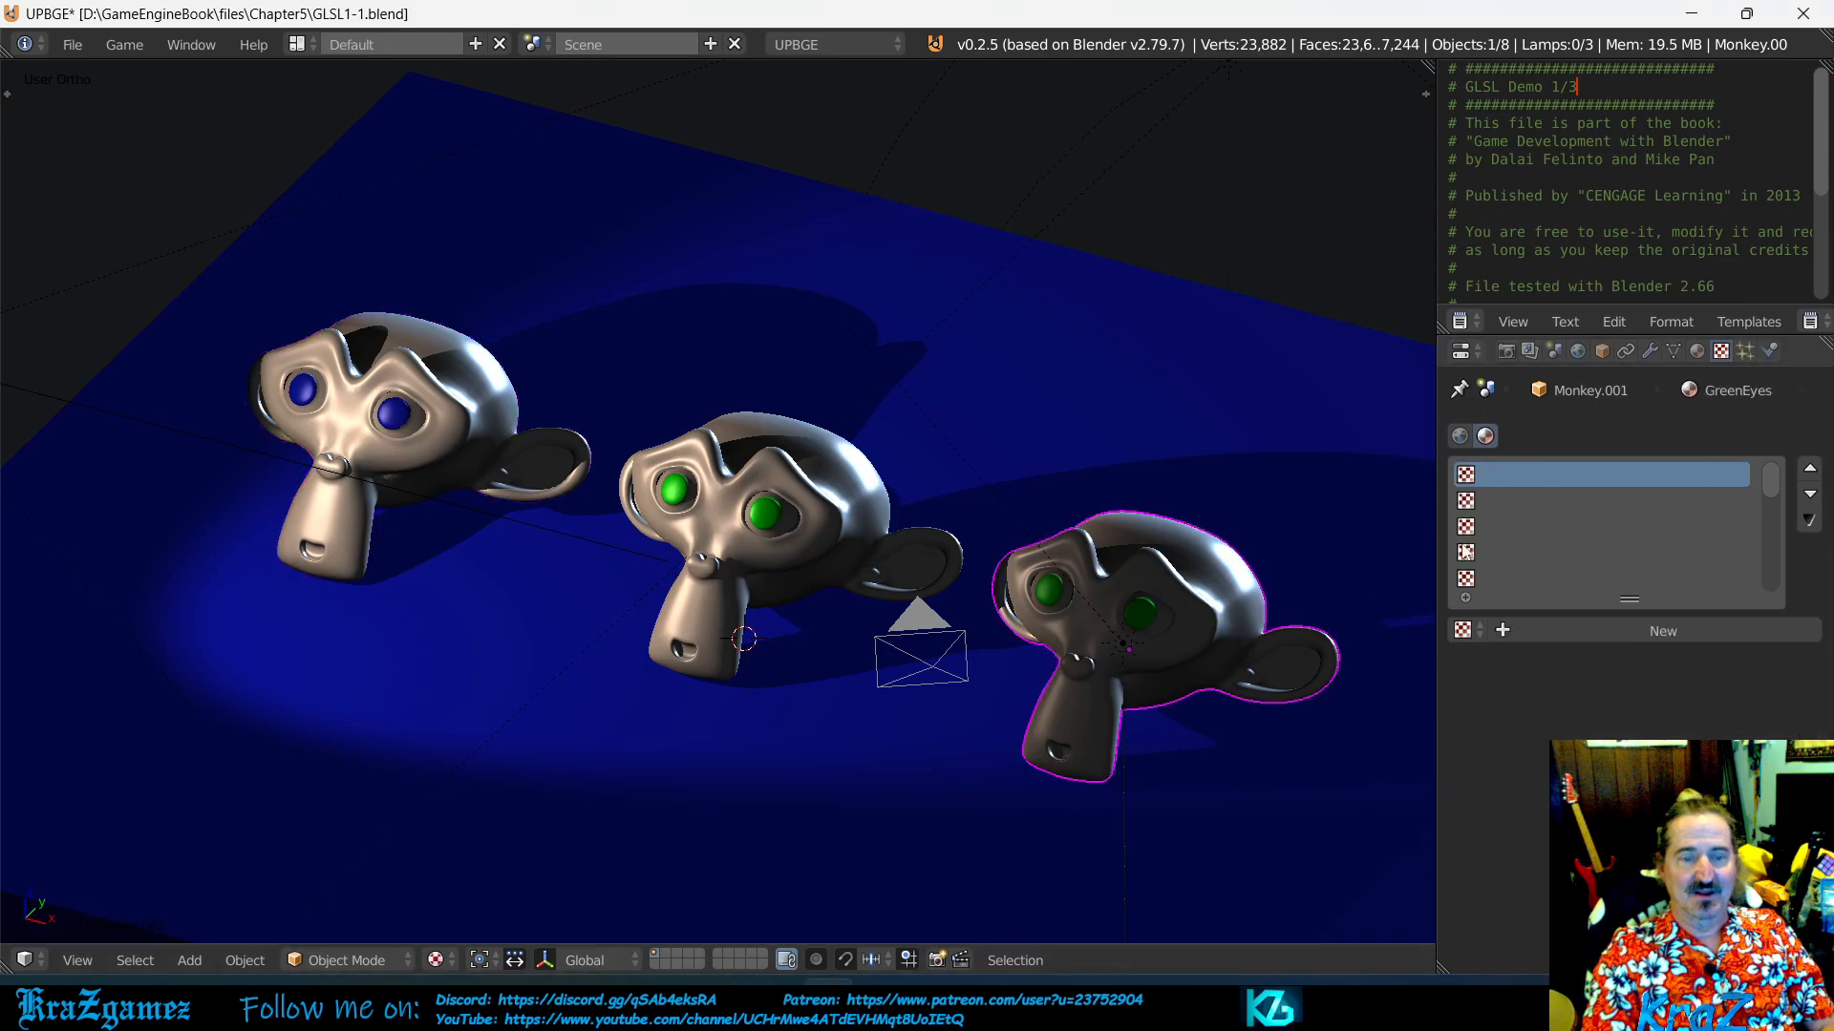
pyautogui.rightClick(747, 561)
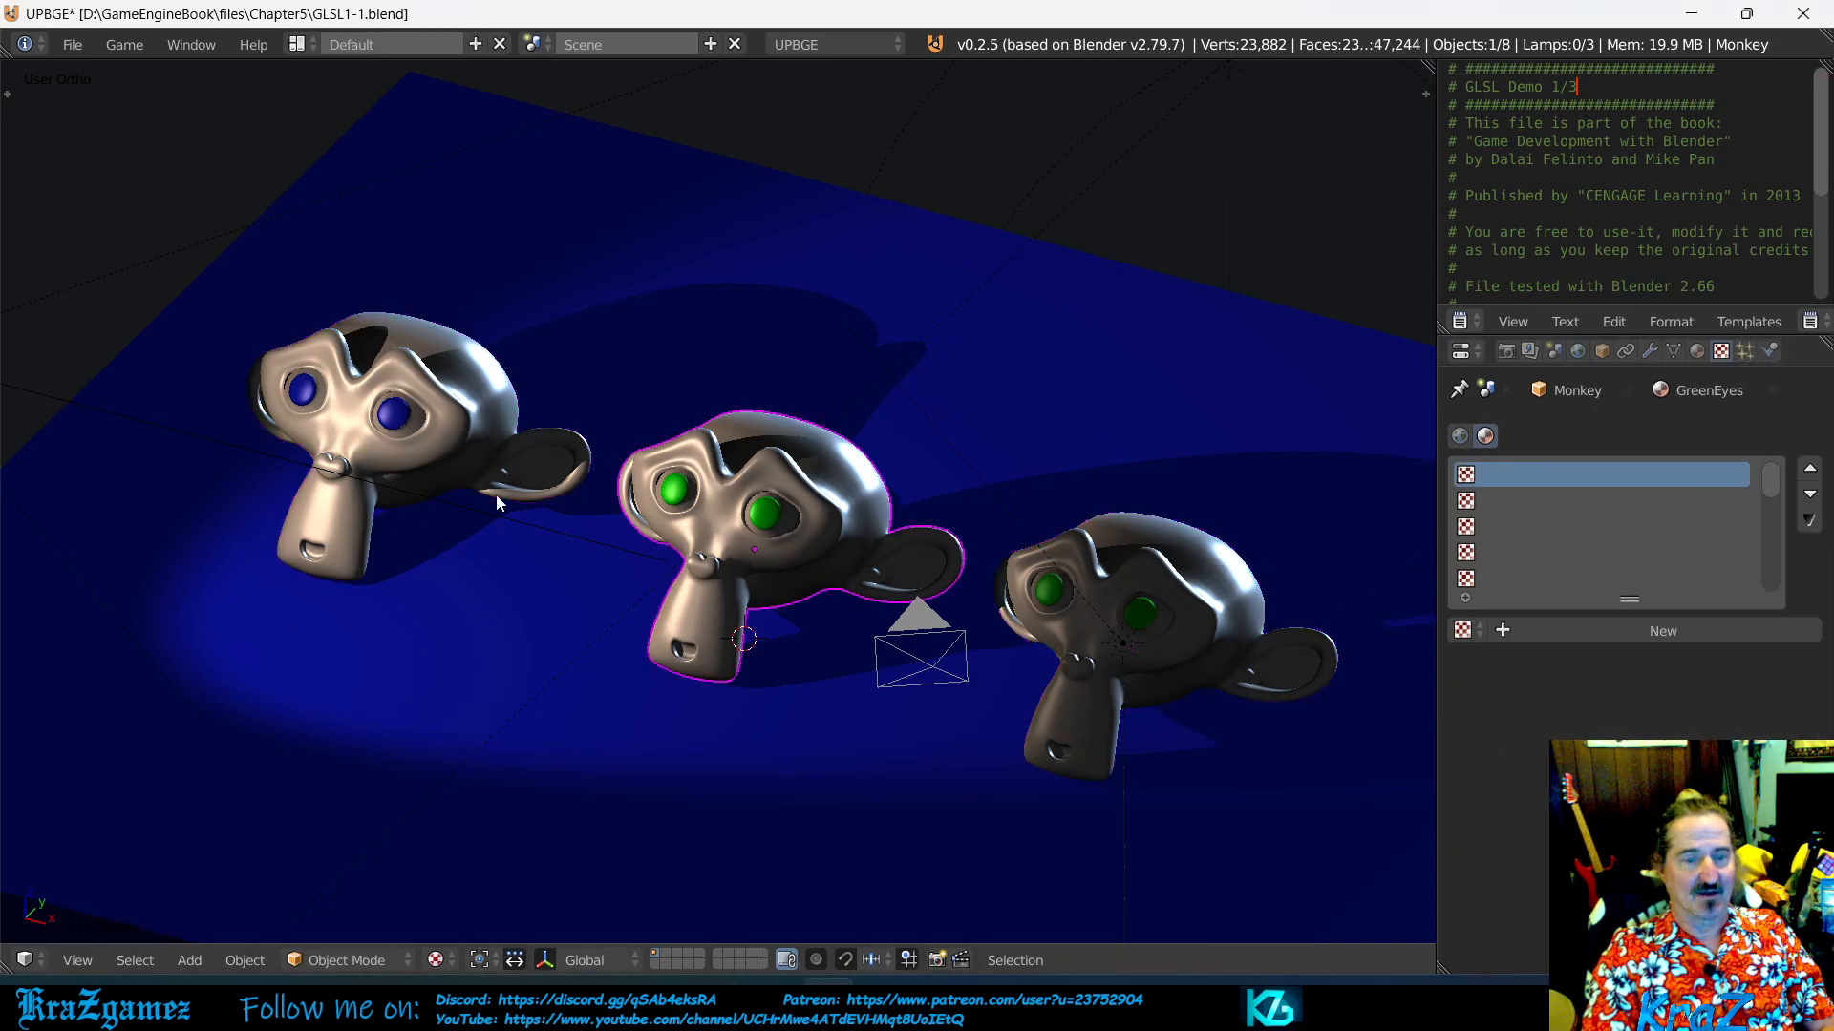
pyautogui.rightClick(414, 456)
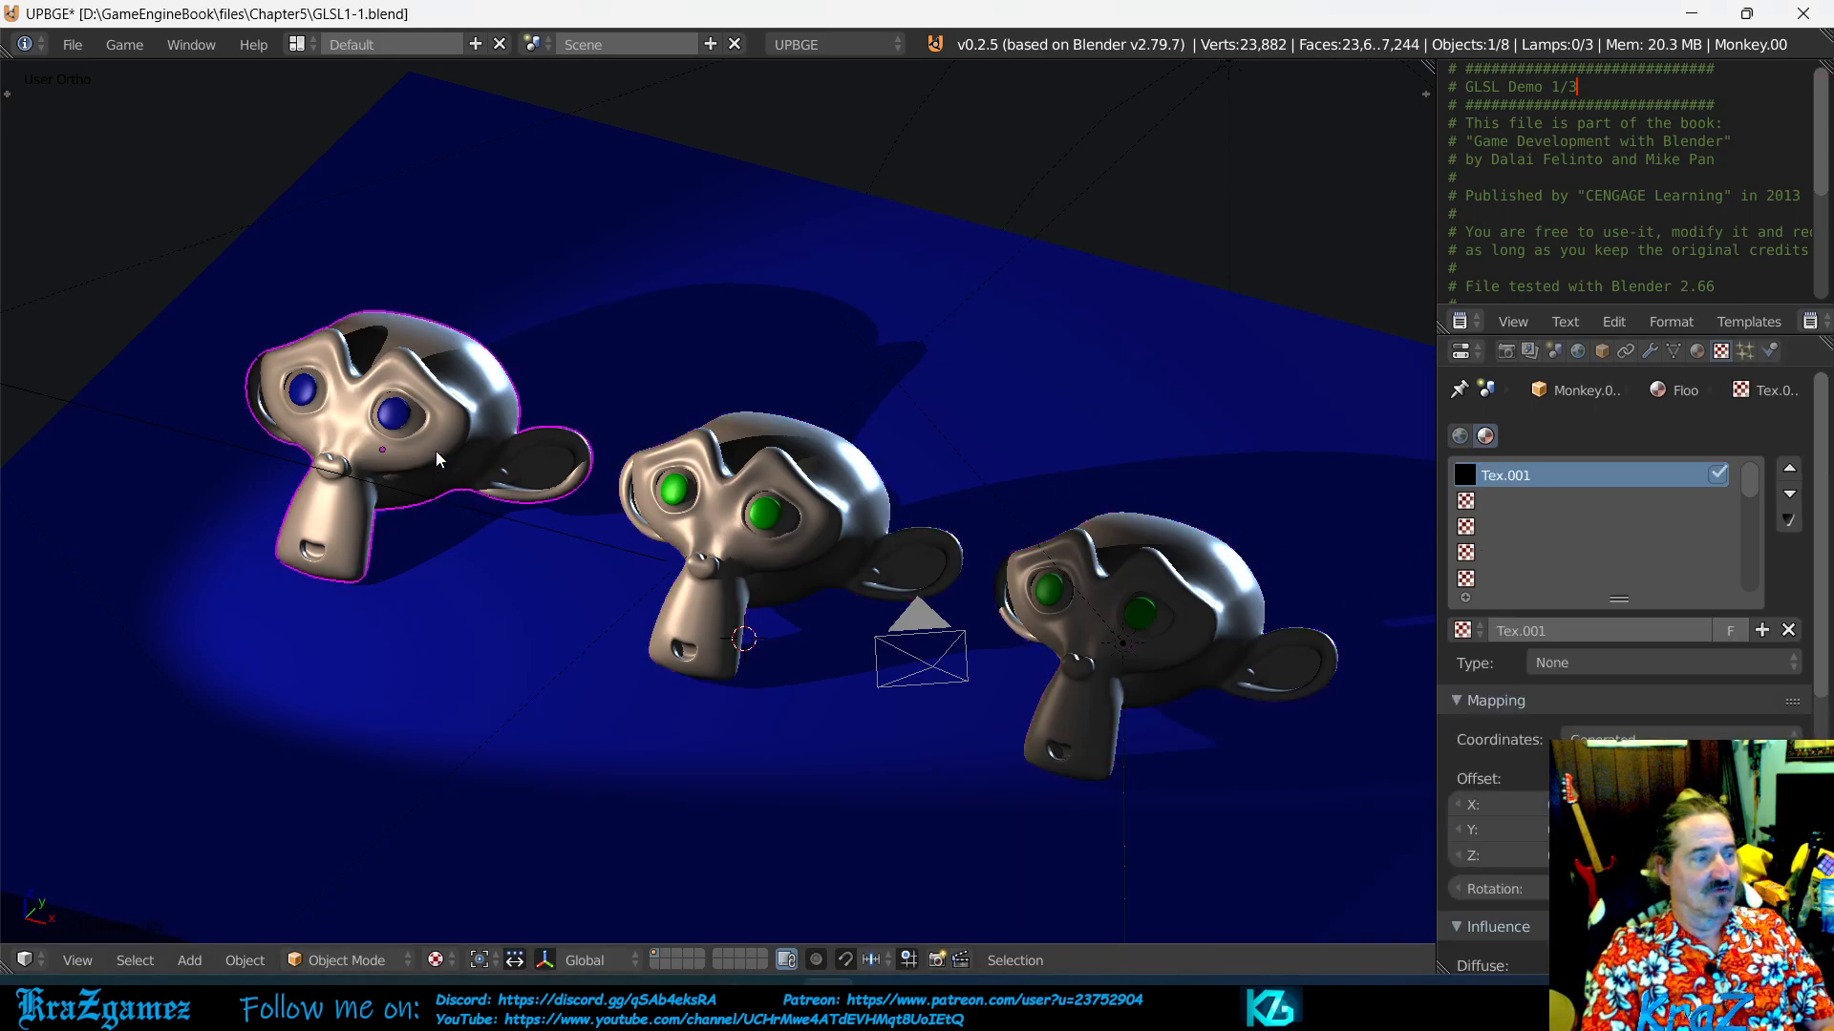
pyautogui.rightClick(798, 550)
pyautogui.rightClick(1175, 678)
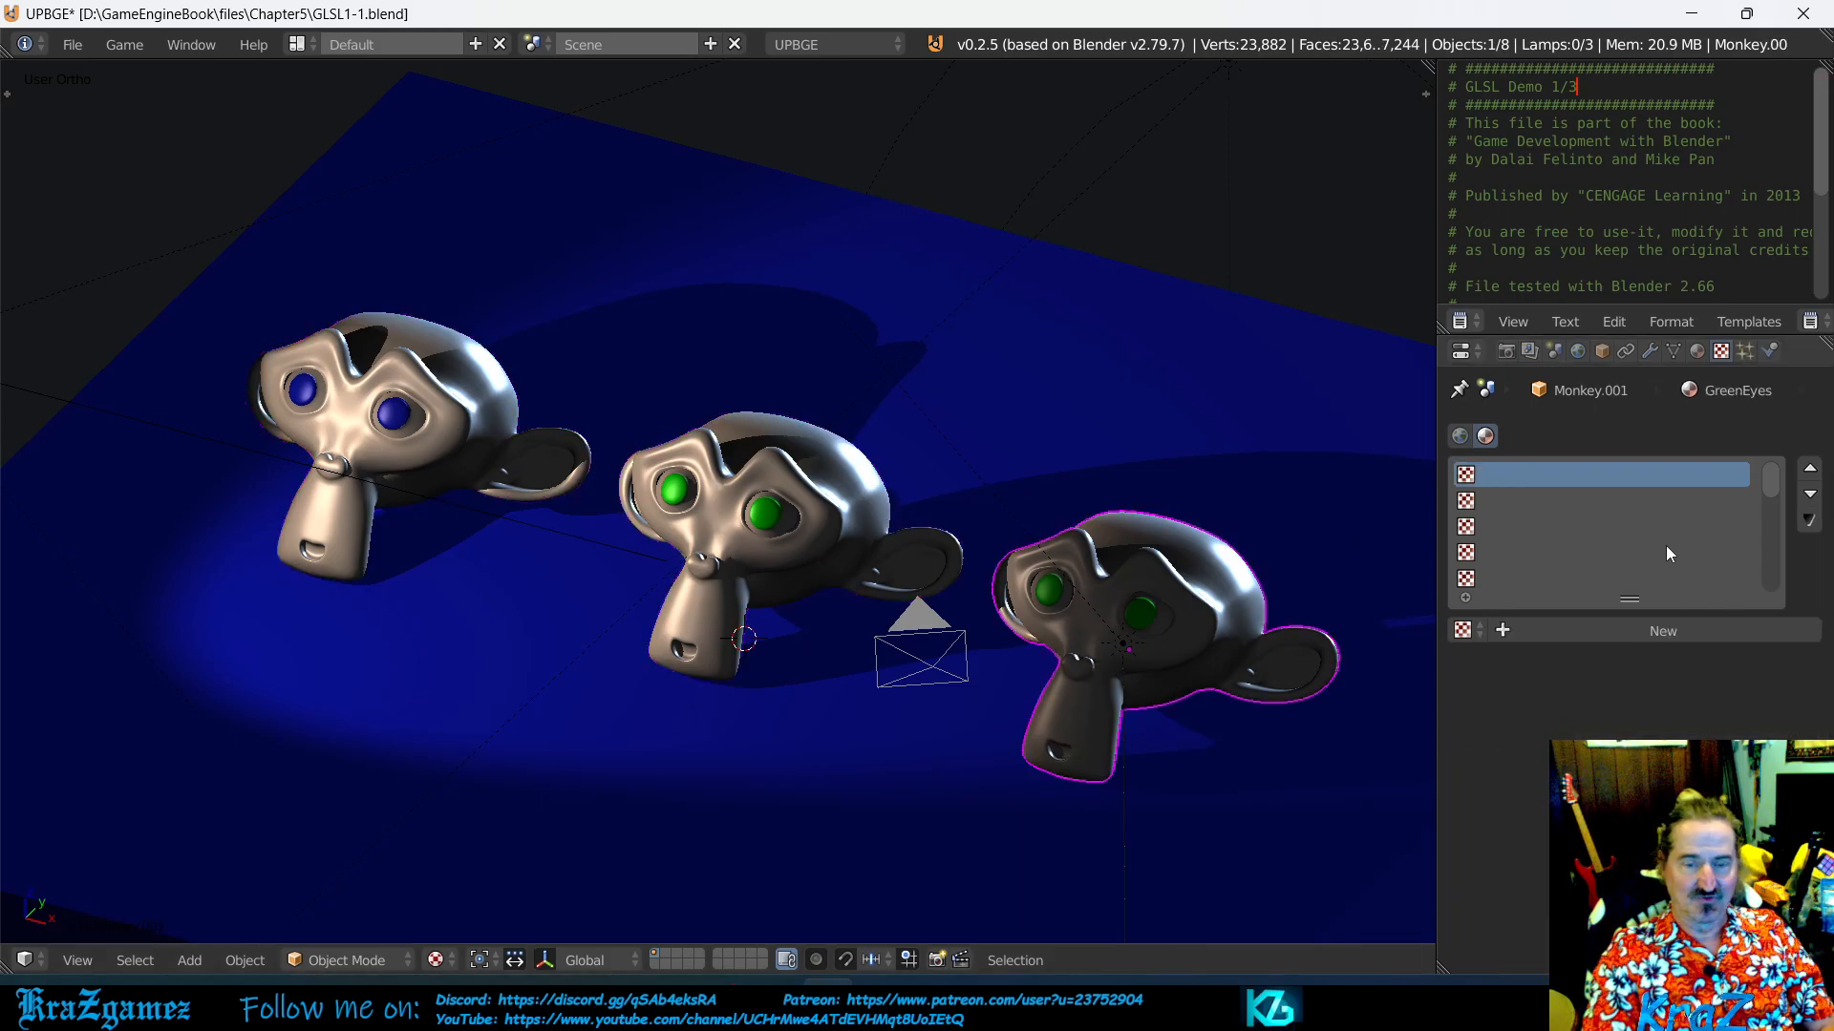
pyautogui.rightClick(780, 527)
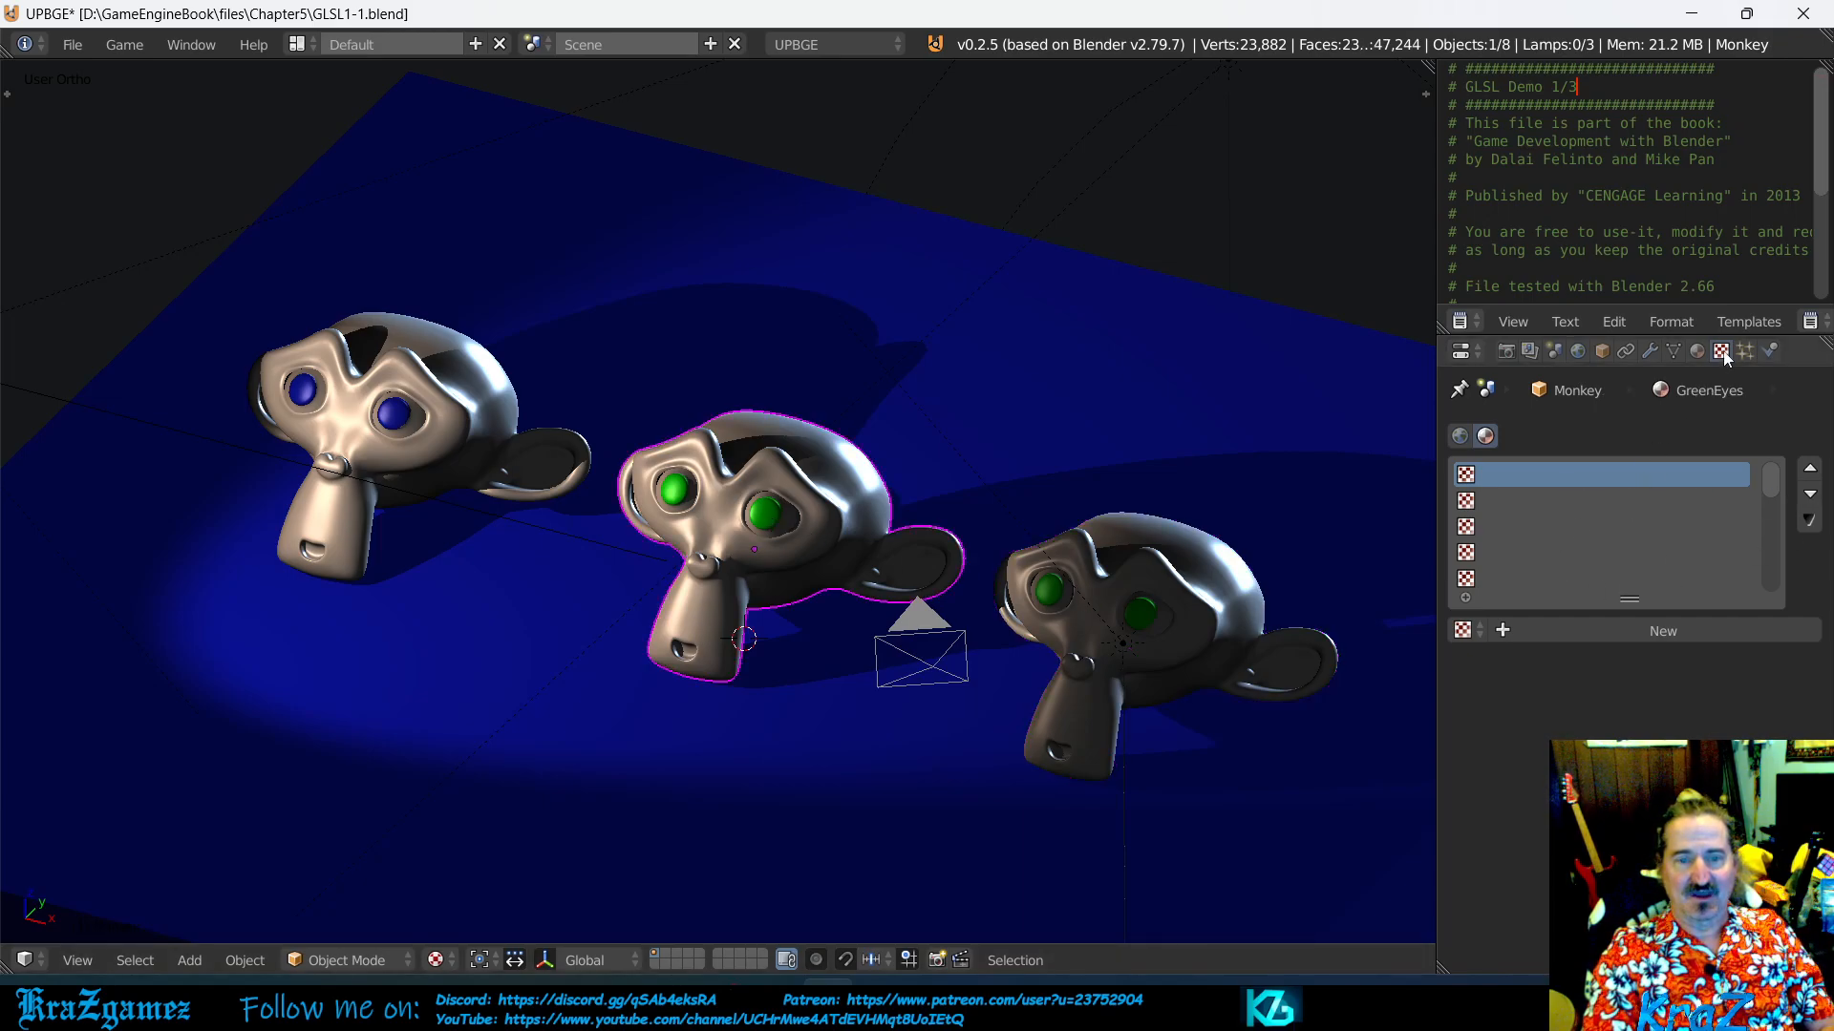
# - Compare the materials of the two green-eyed monkeys and check their texture slots against those of the blue-eyed monkey
pyautogui.click(1698, 351)
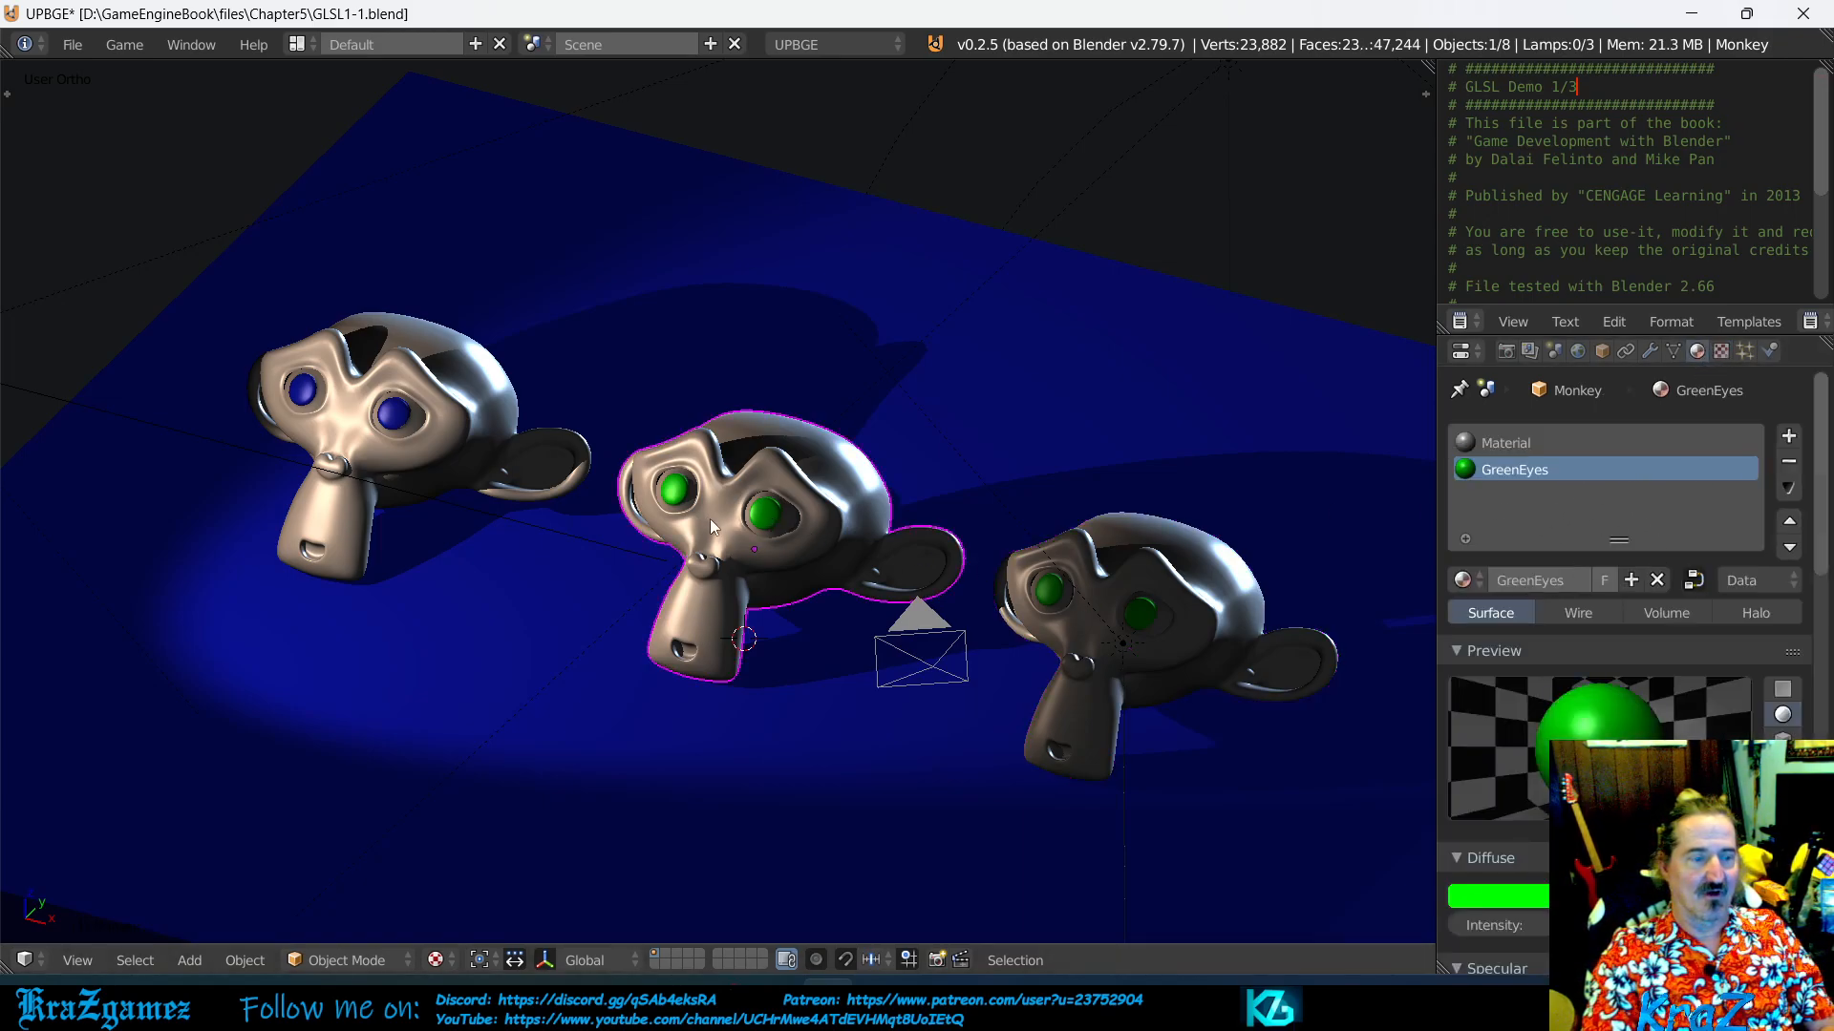
pyautogui.rightClick(1194, 638)
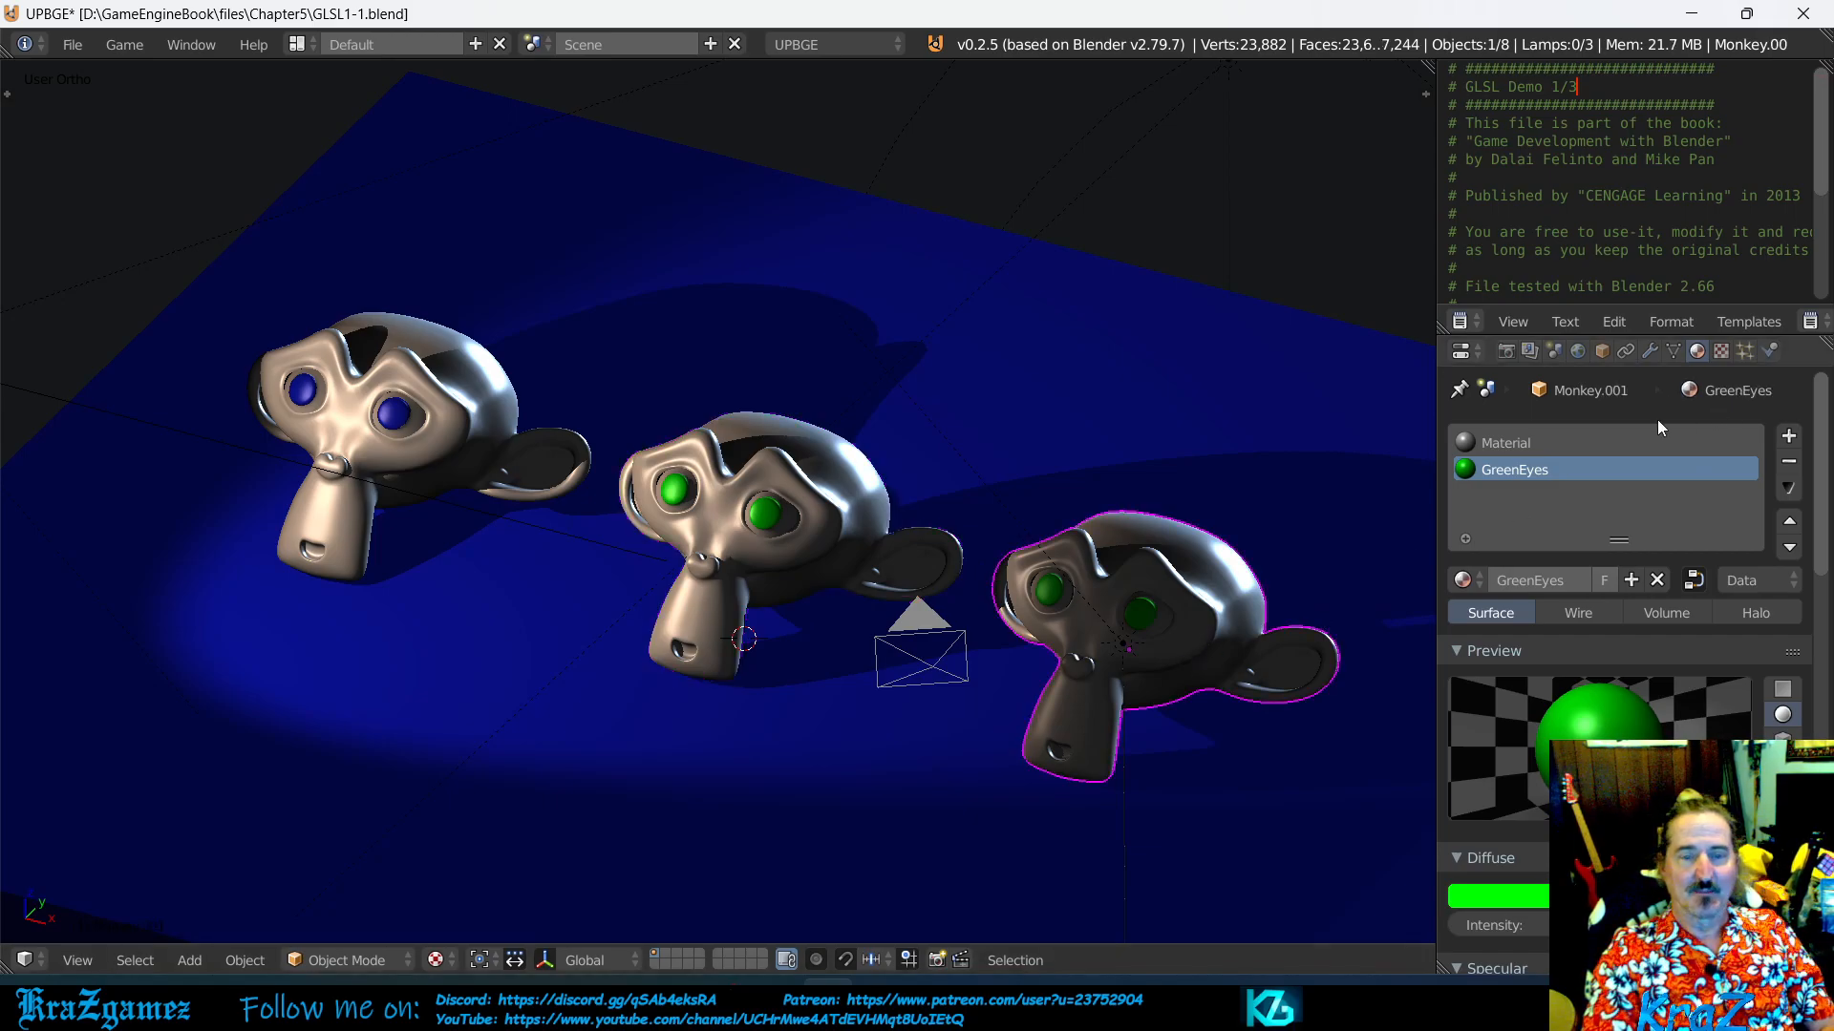
pyautogui.click(1721, 351)
pyautogui.rightClick(443, 466)
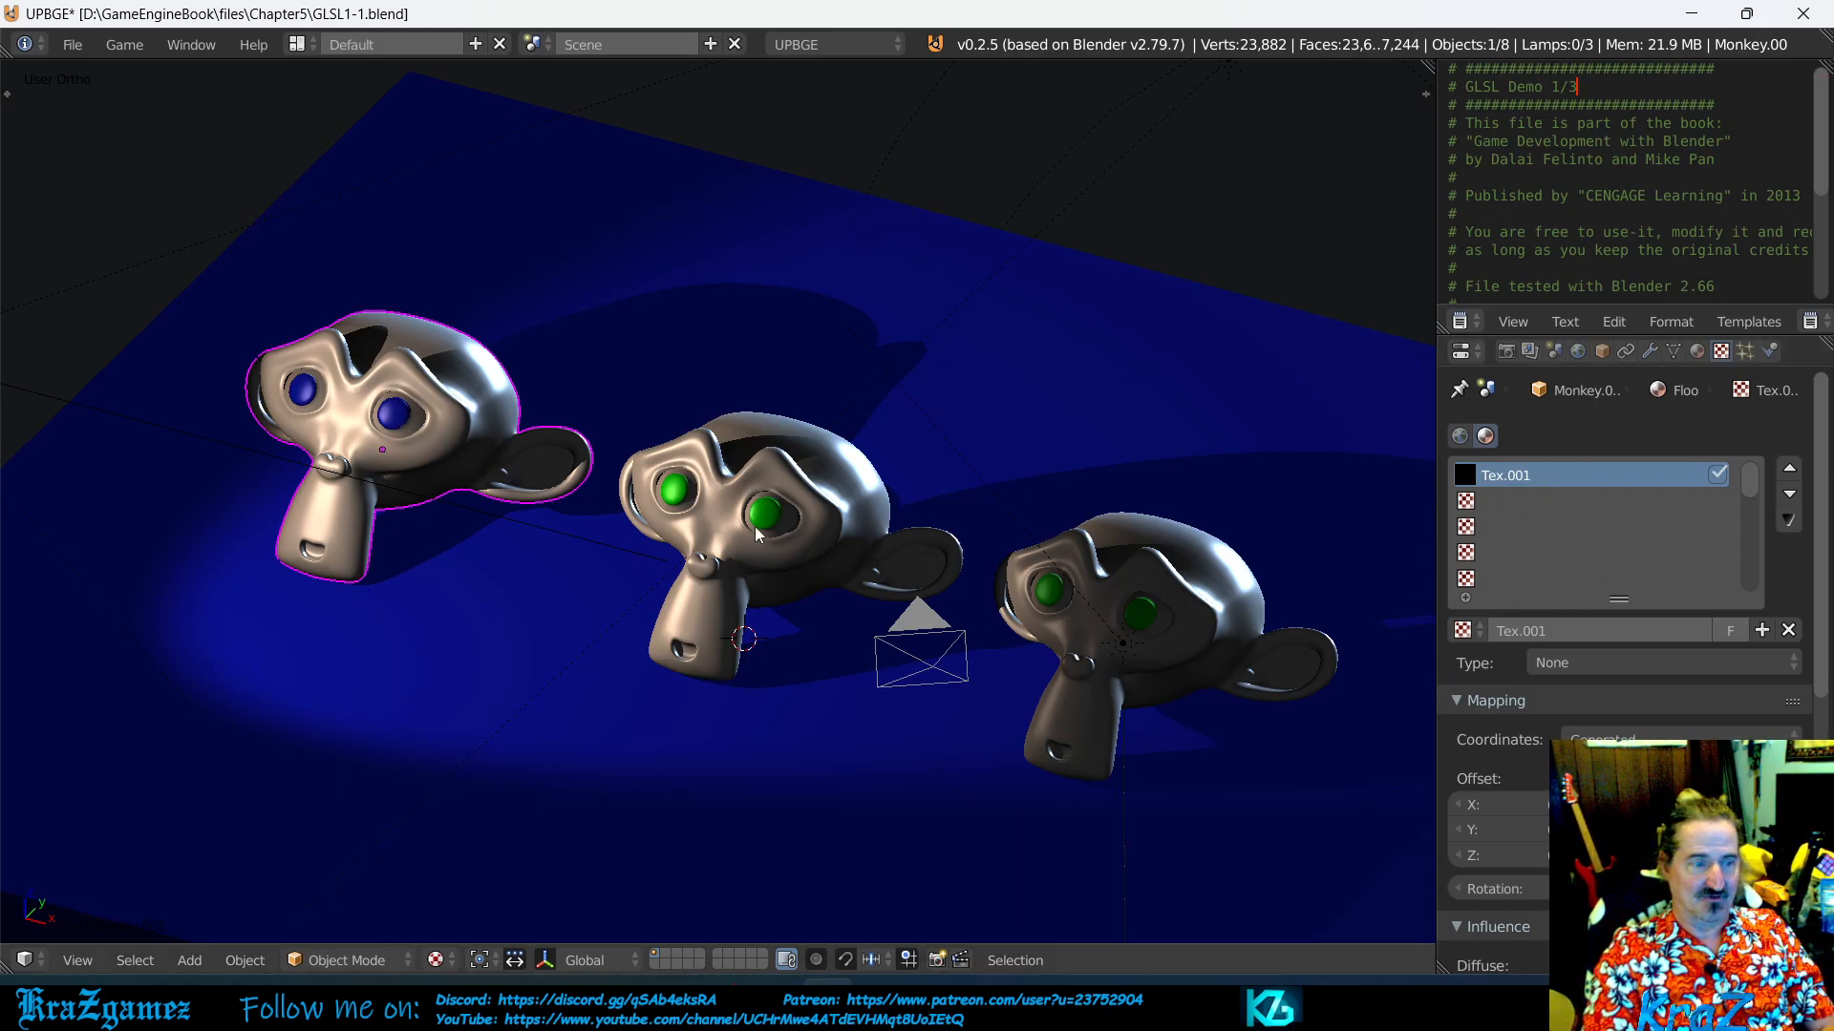
pyautogui.rightClick(759, 557)
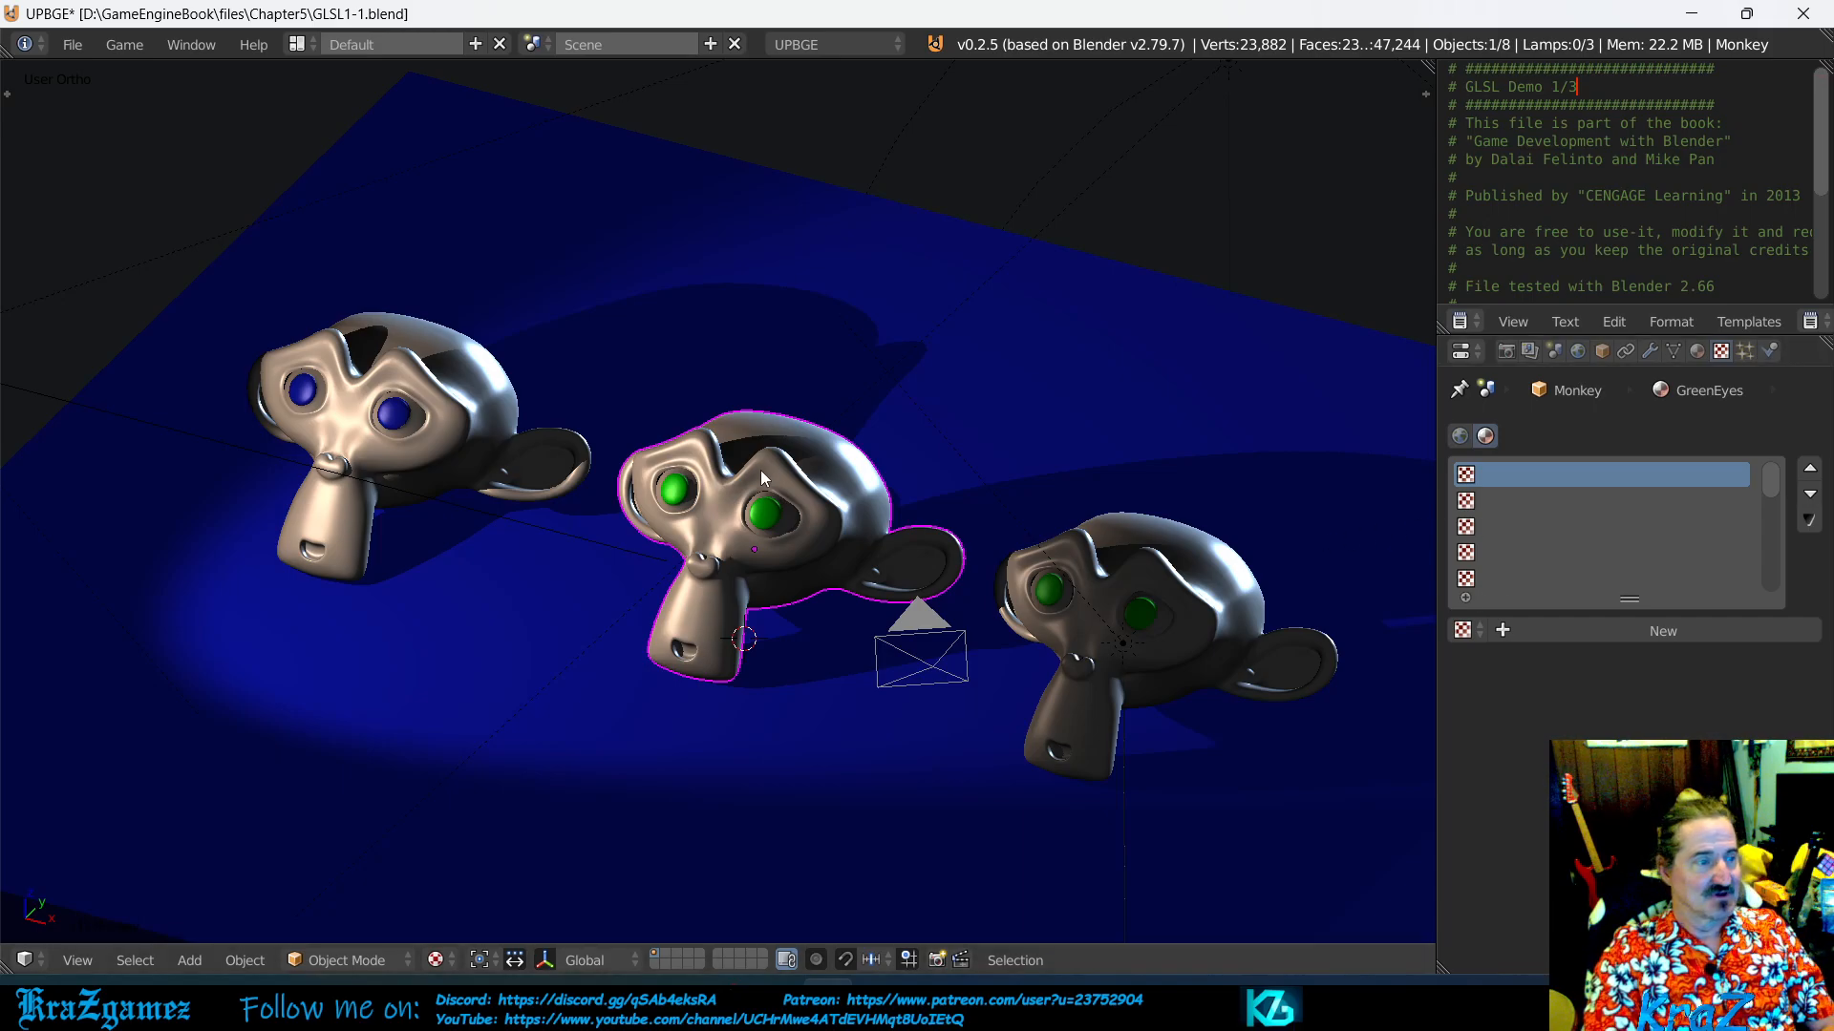
pyautogui.rightClick(386, 449)
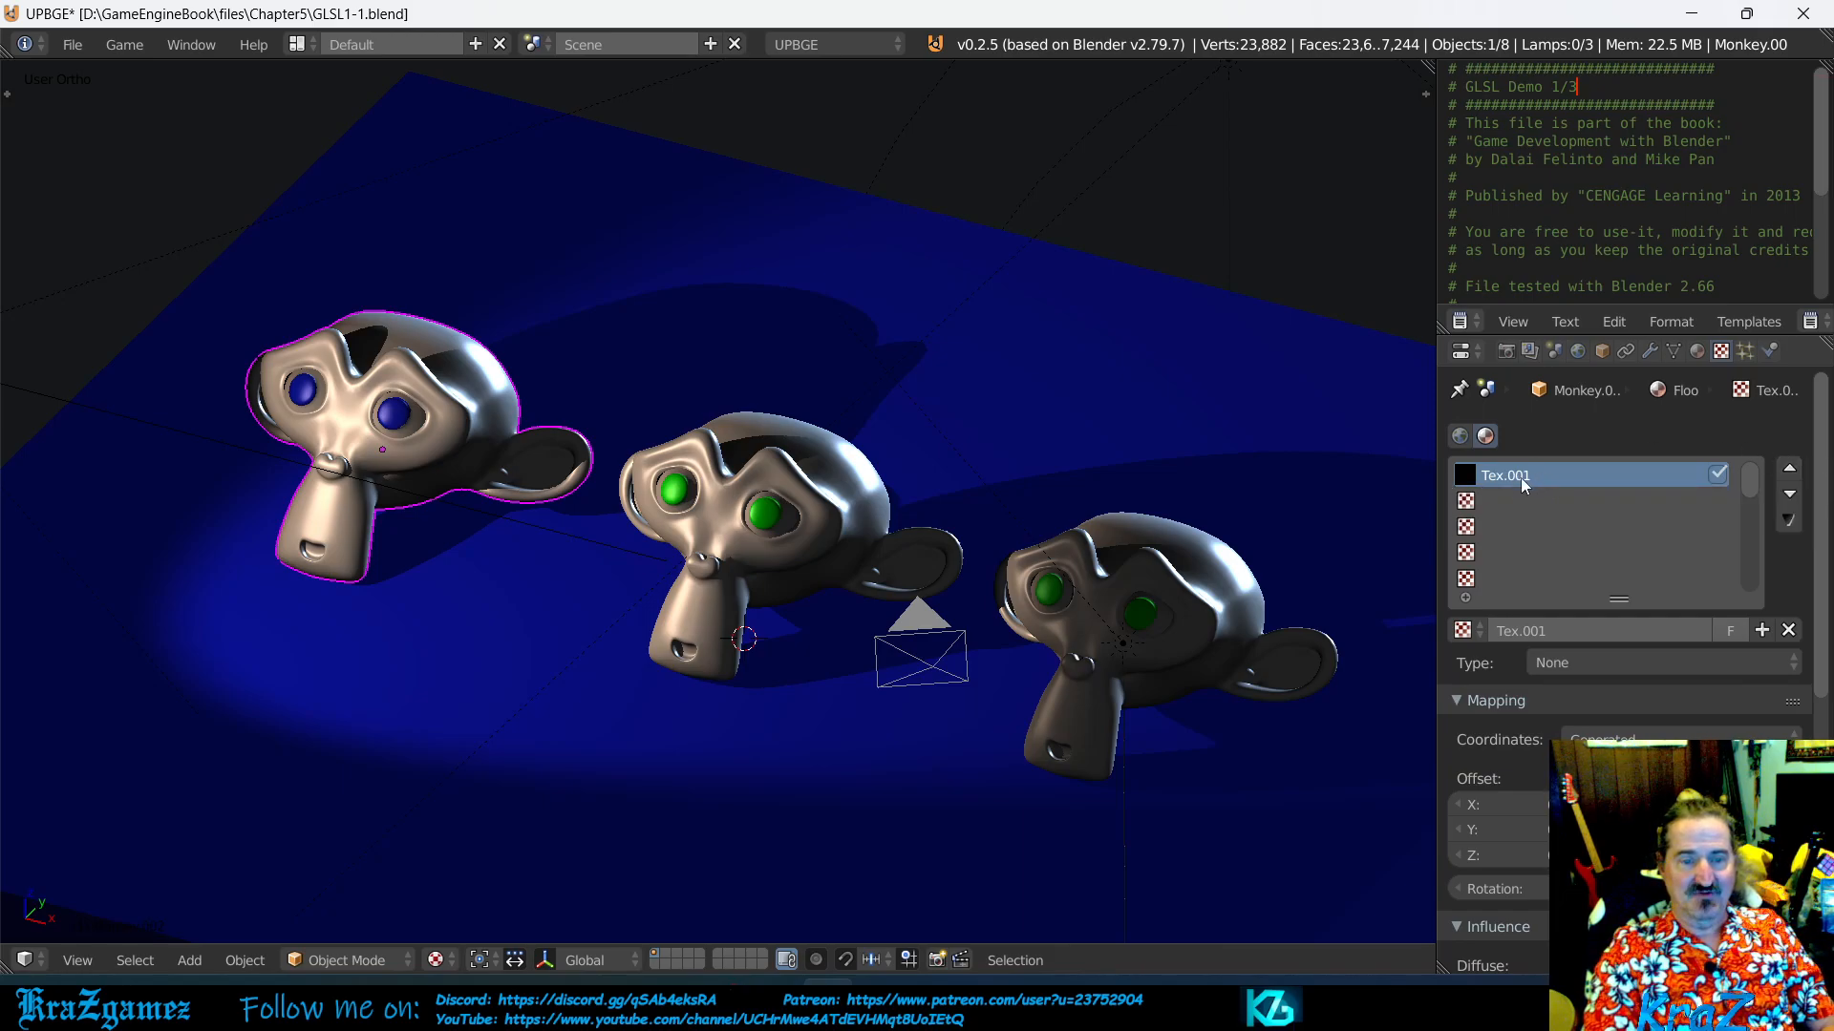
# - Examine the texture slots of the blue-eyed monkey's Floor material, from Tex.001 through the empty slots at the end of the list
pyautogui.click(1469, 503)
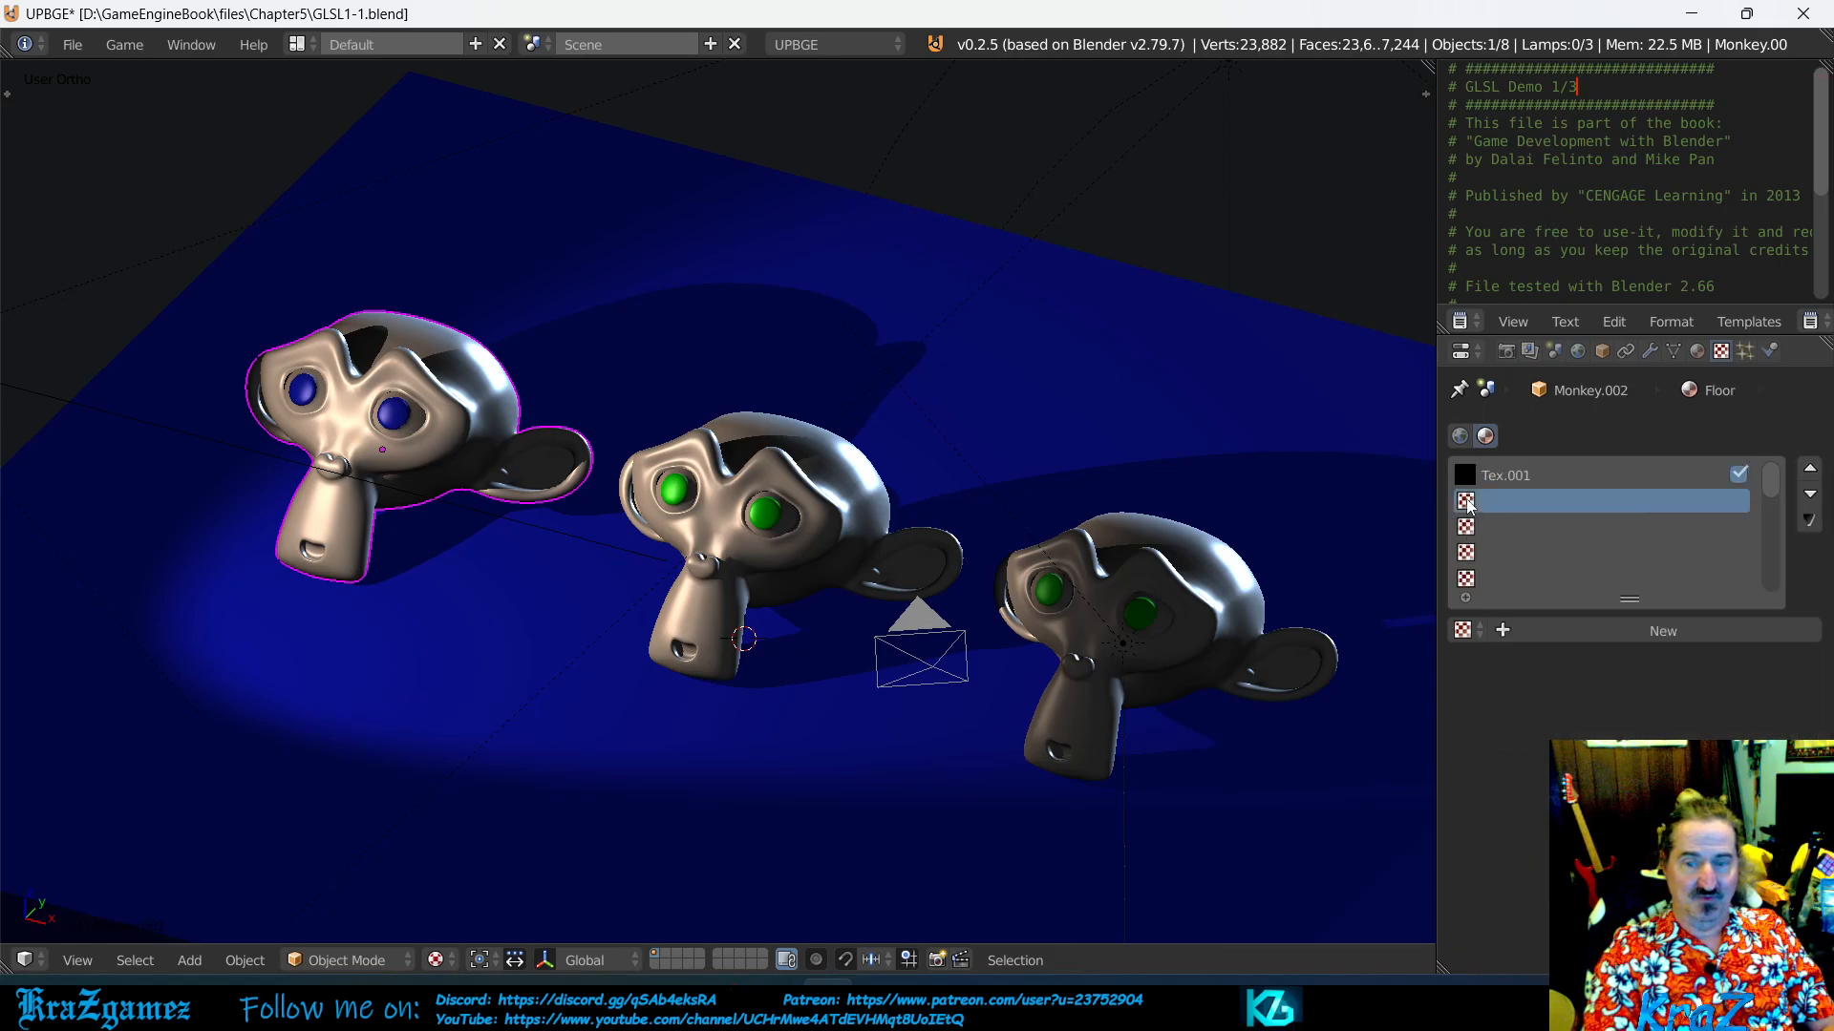
pyautogui.click(1472, 527)
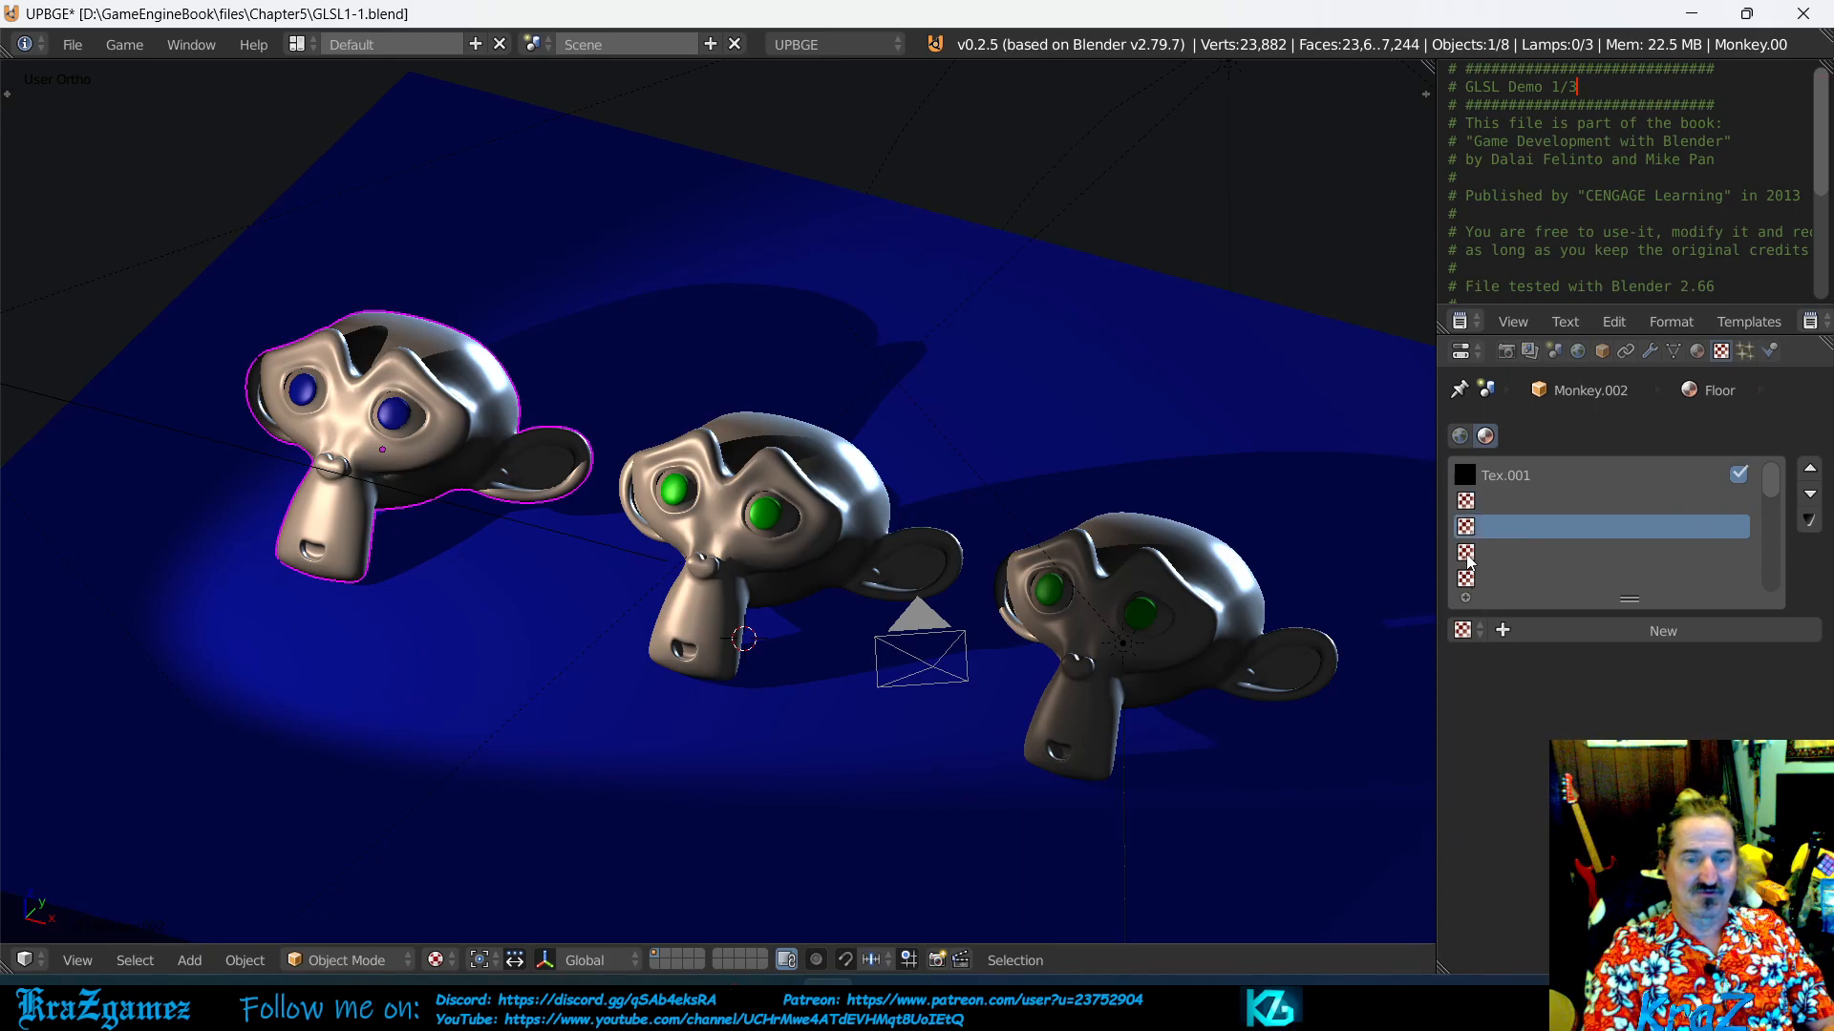
pyautogui.click(1469, 554)
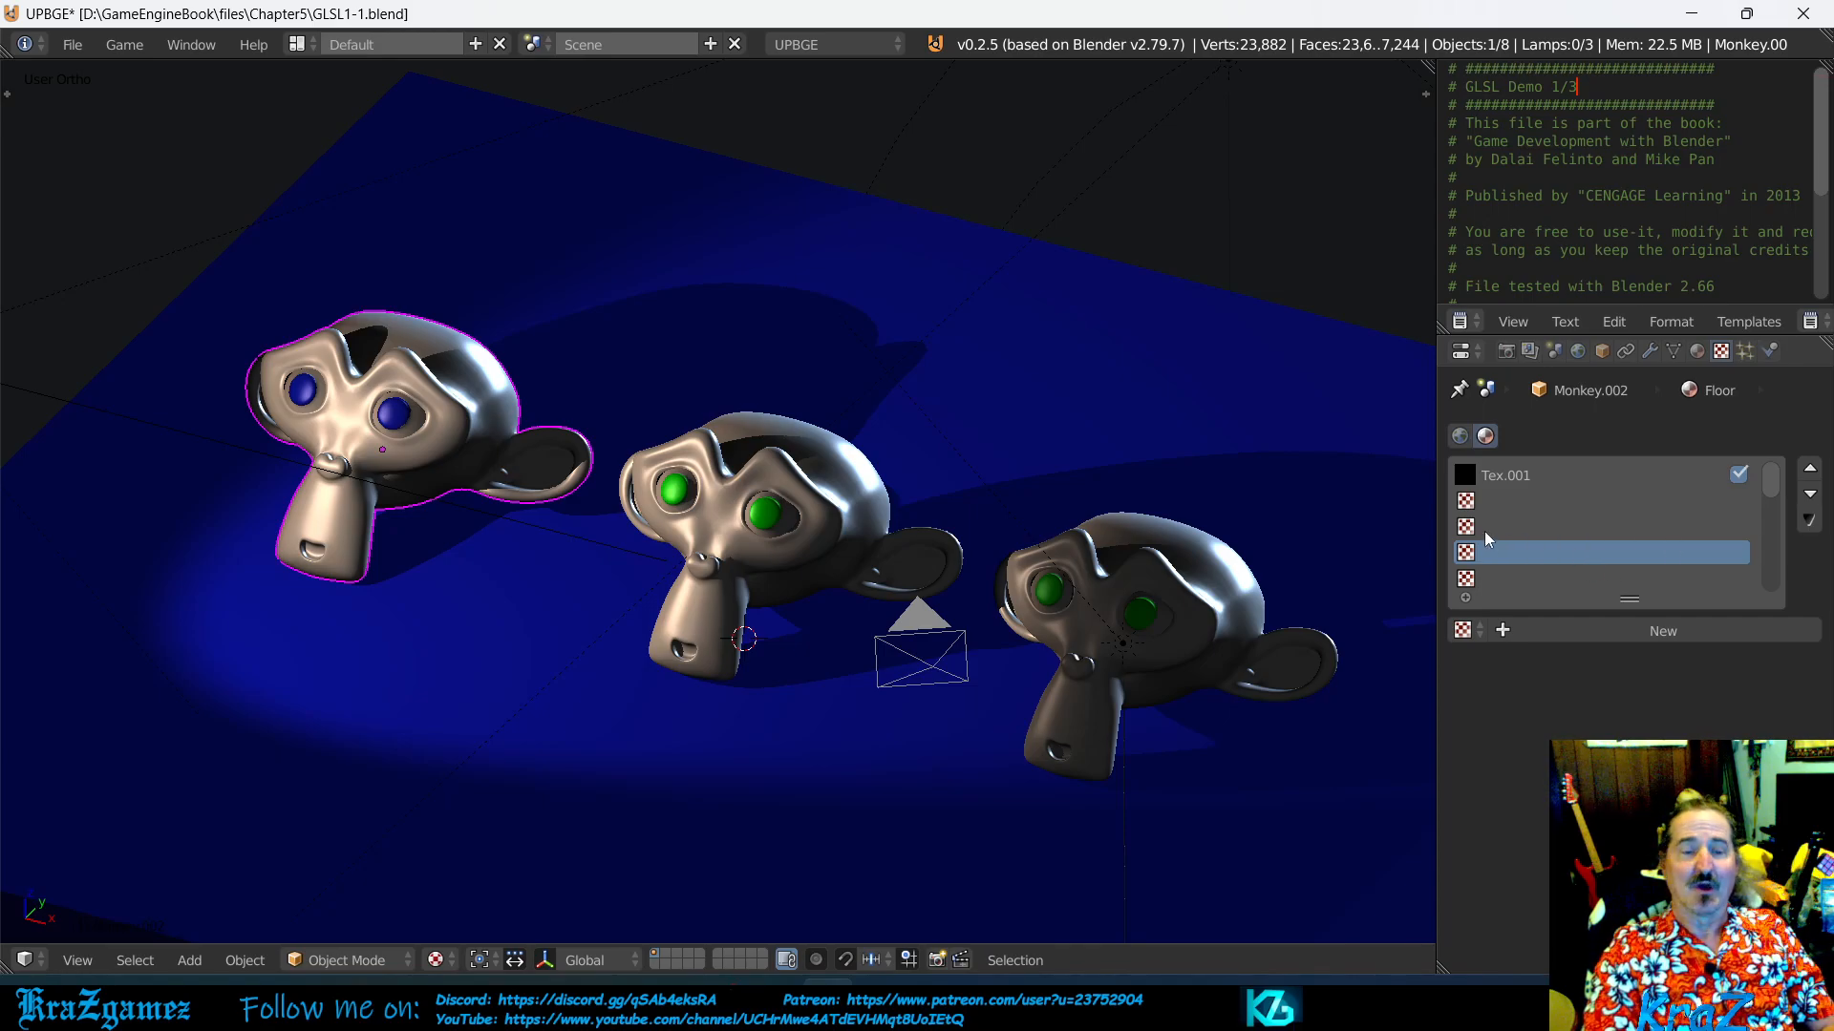
pyautogui.click(1501, 477)
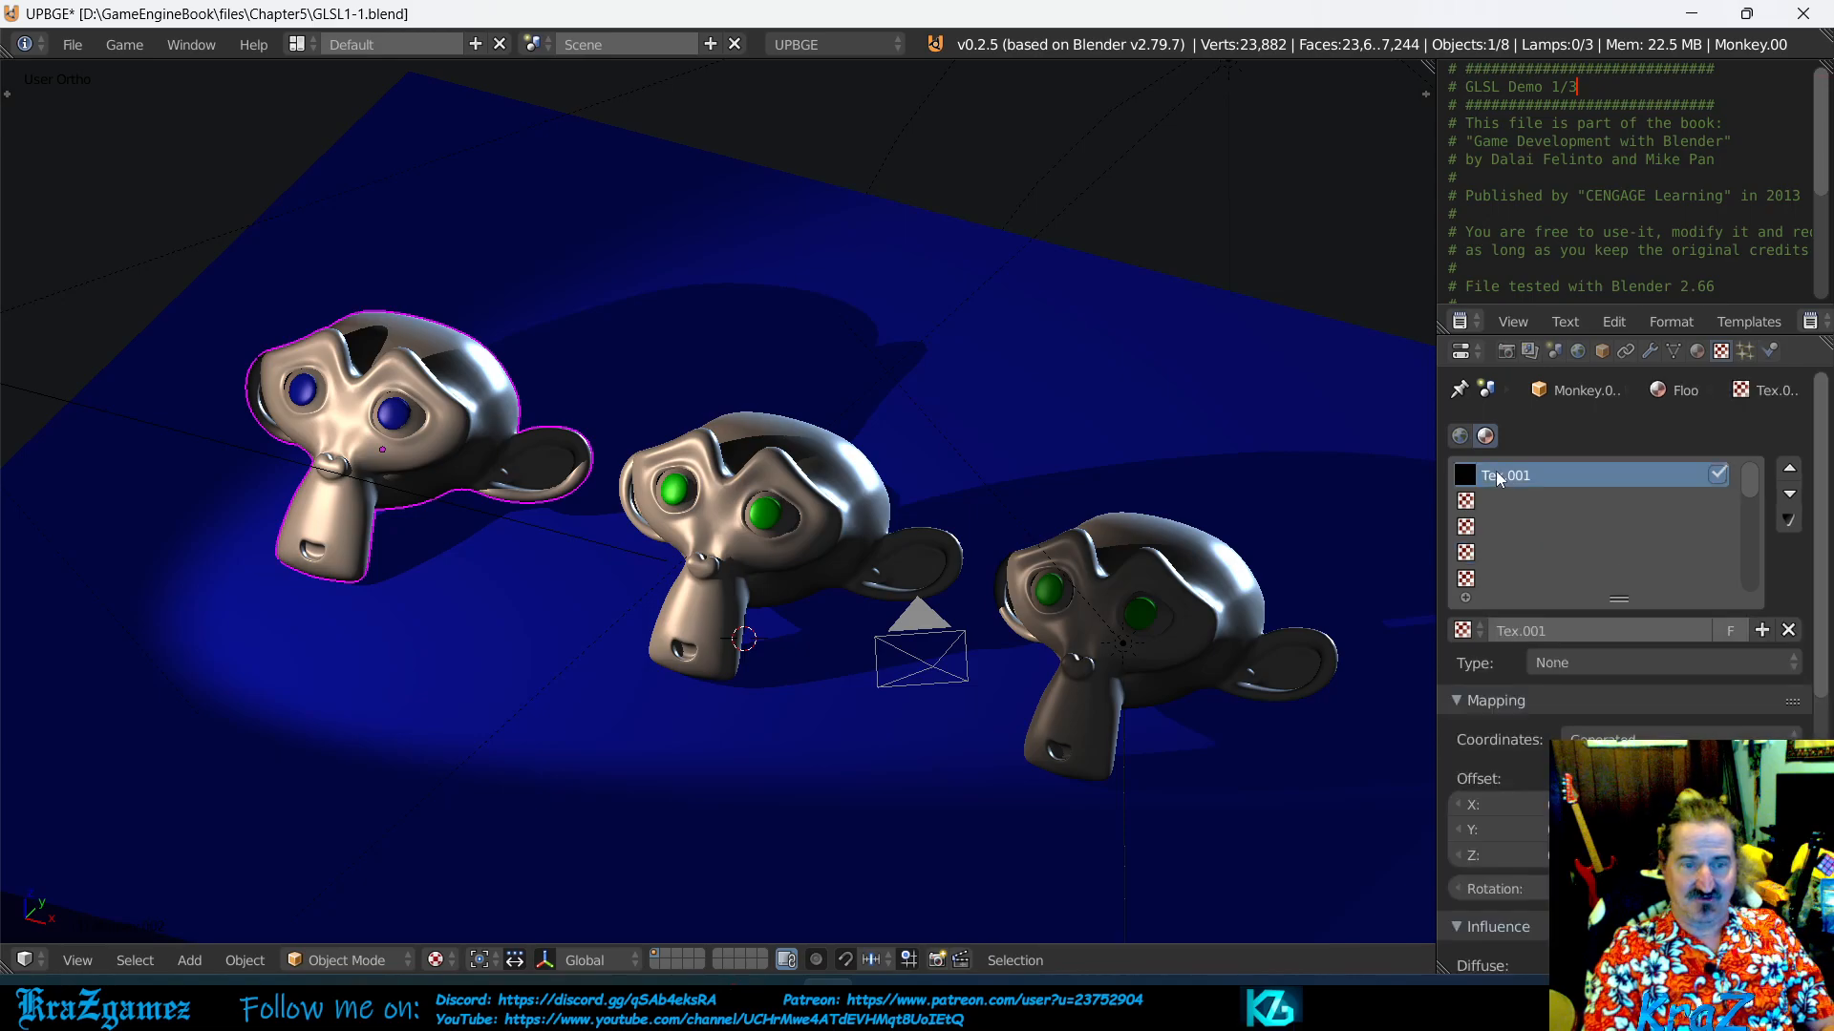
pyautogui.click(1471, 503)
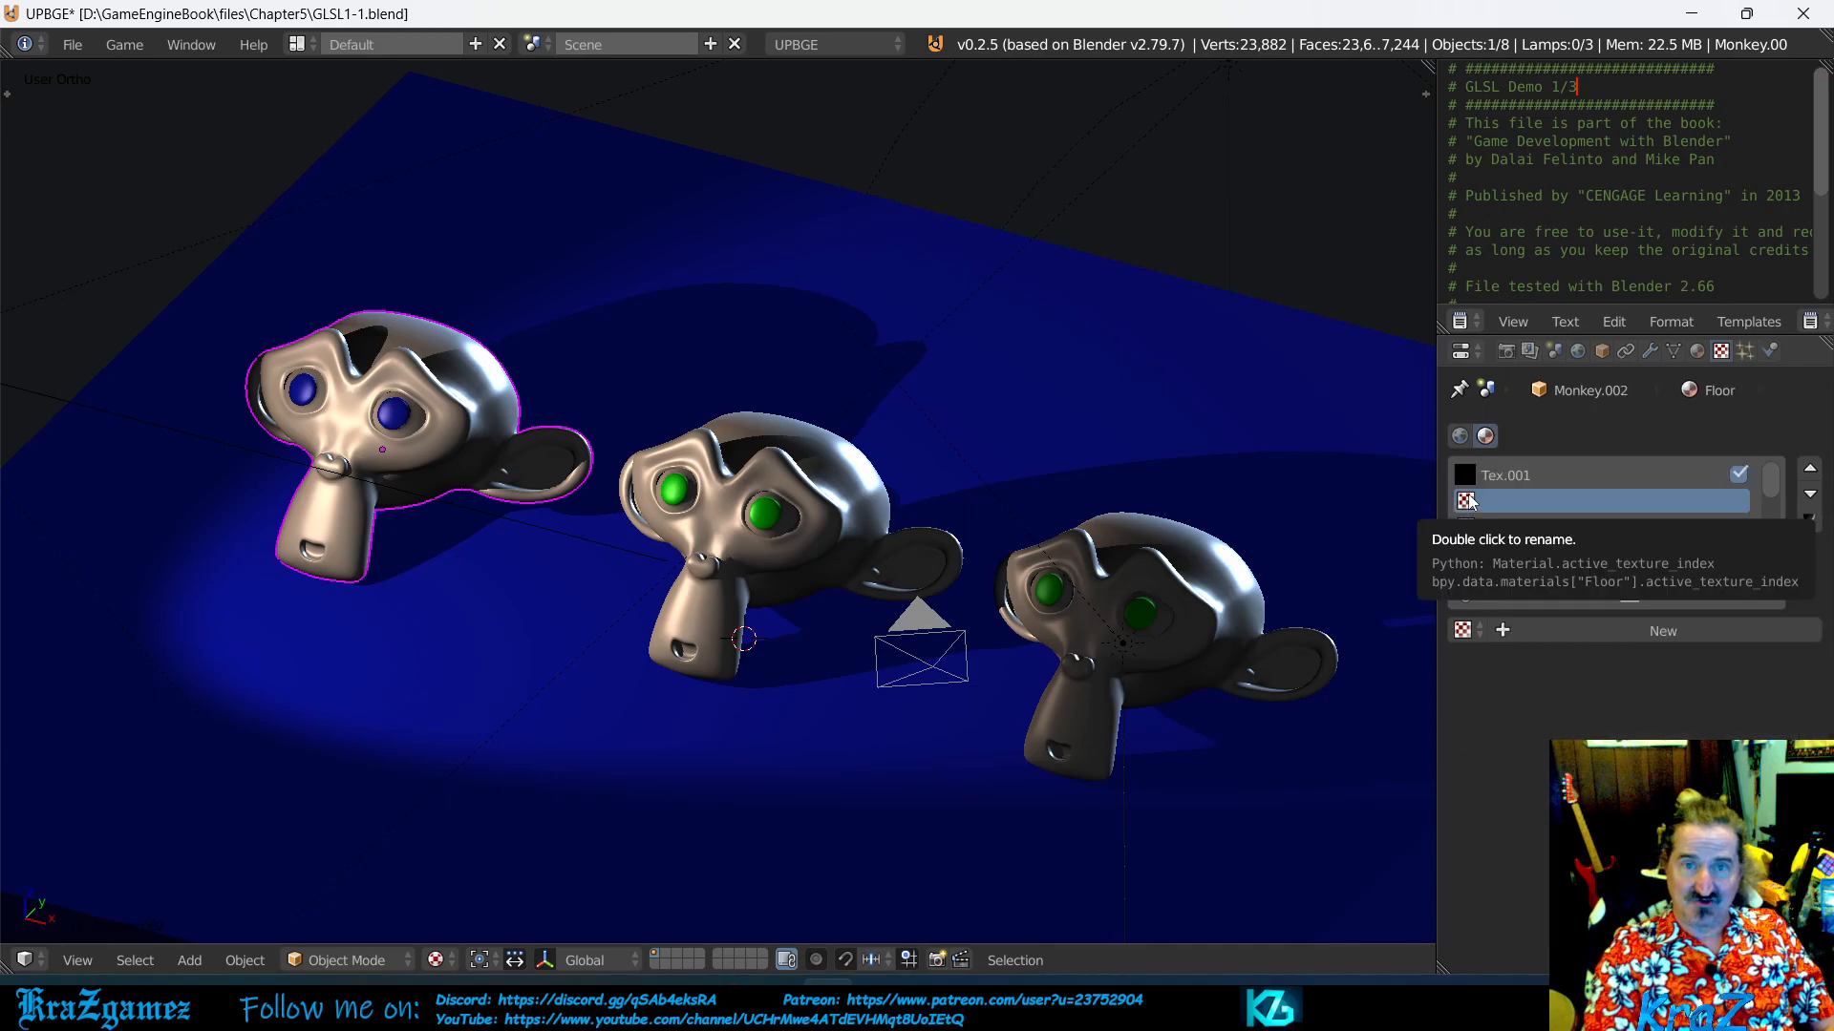
pyautogui.click(1470, 528)
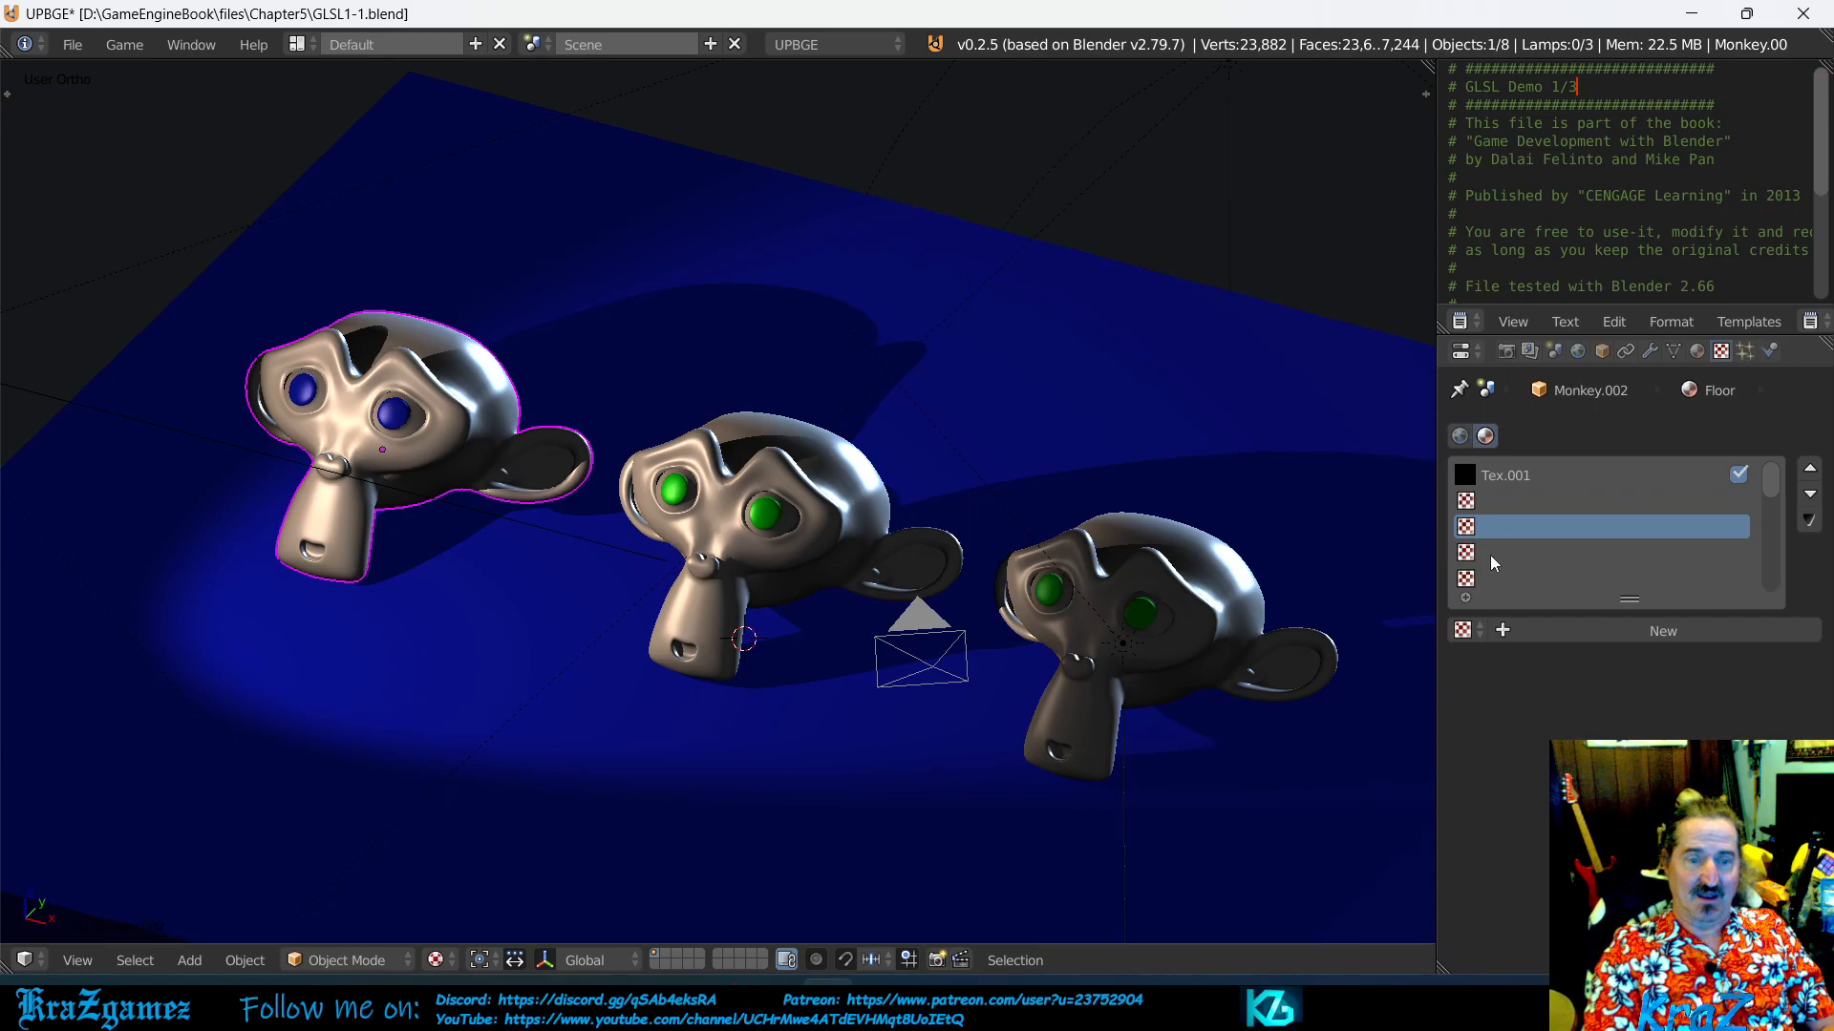
pyautogui.scroll(-10, 1575, 531)
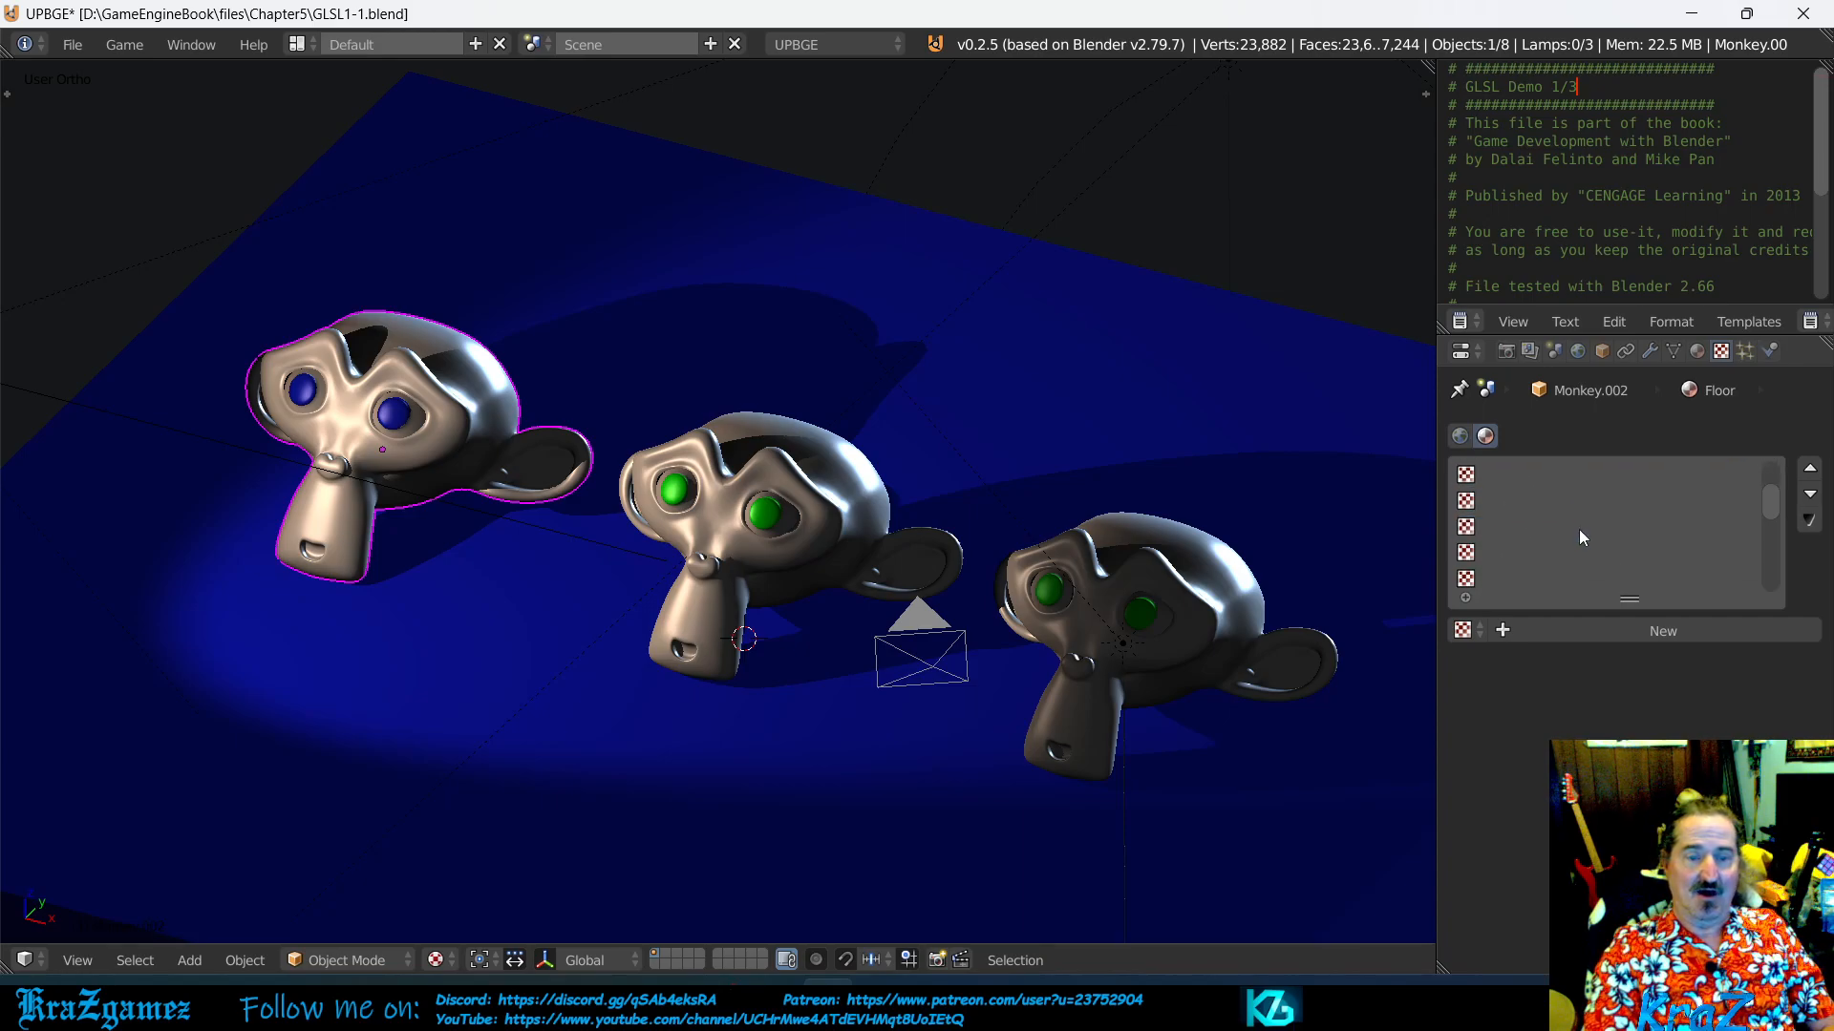
pyautogui.click(1470, 580)
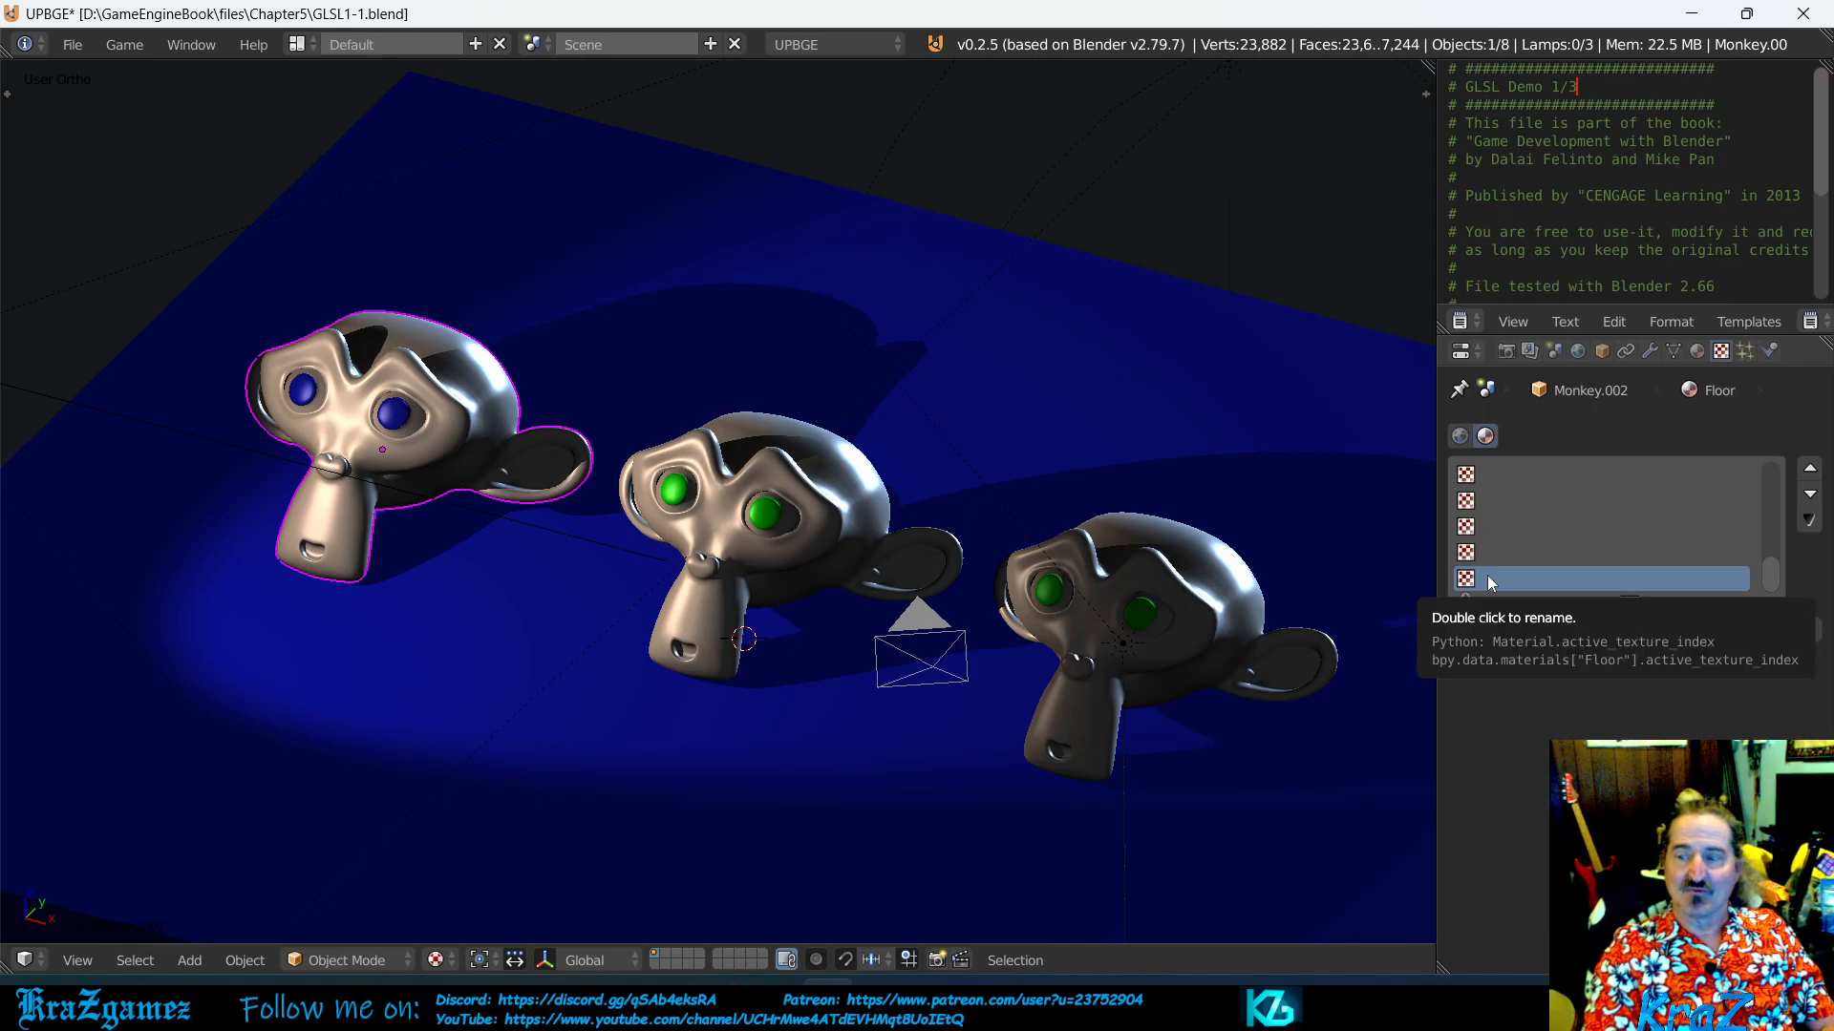
pyautogui.click(1469, 554)
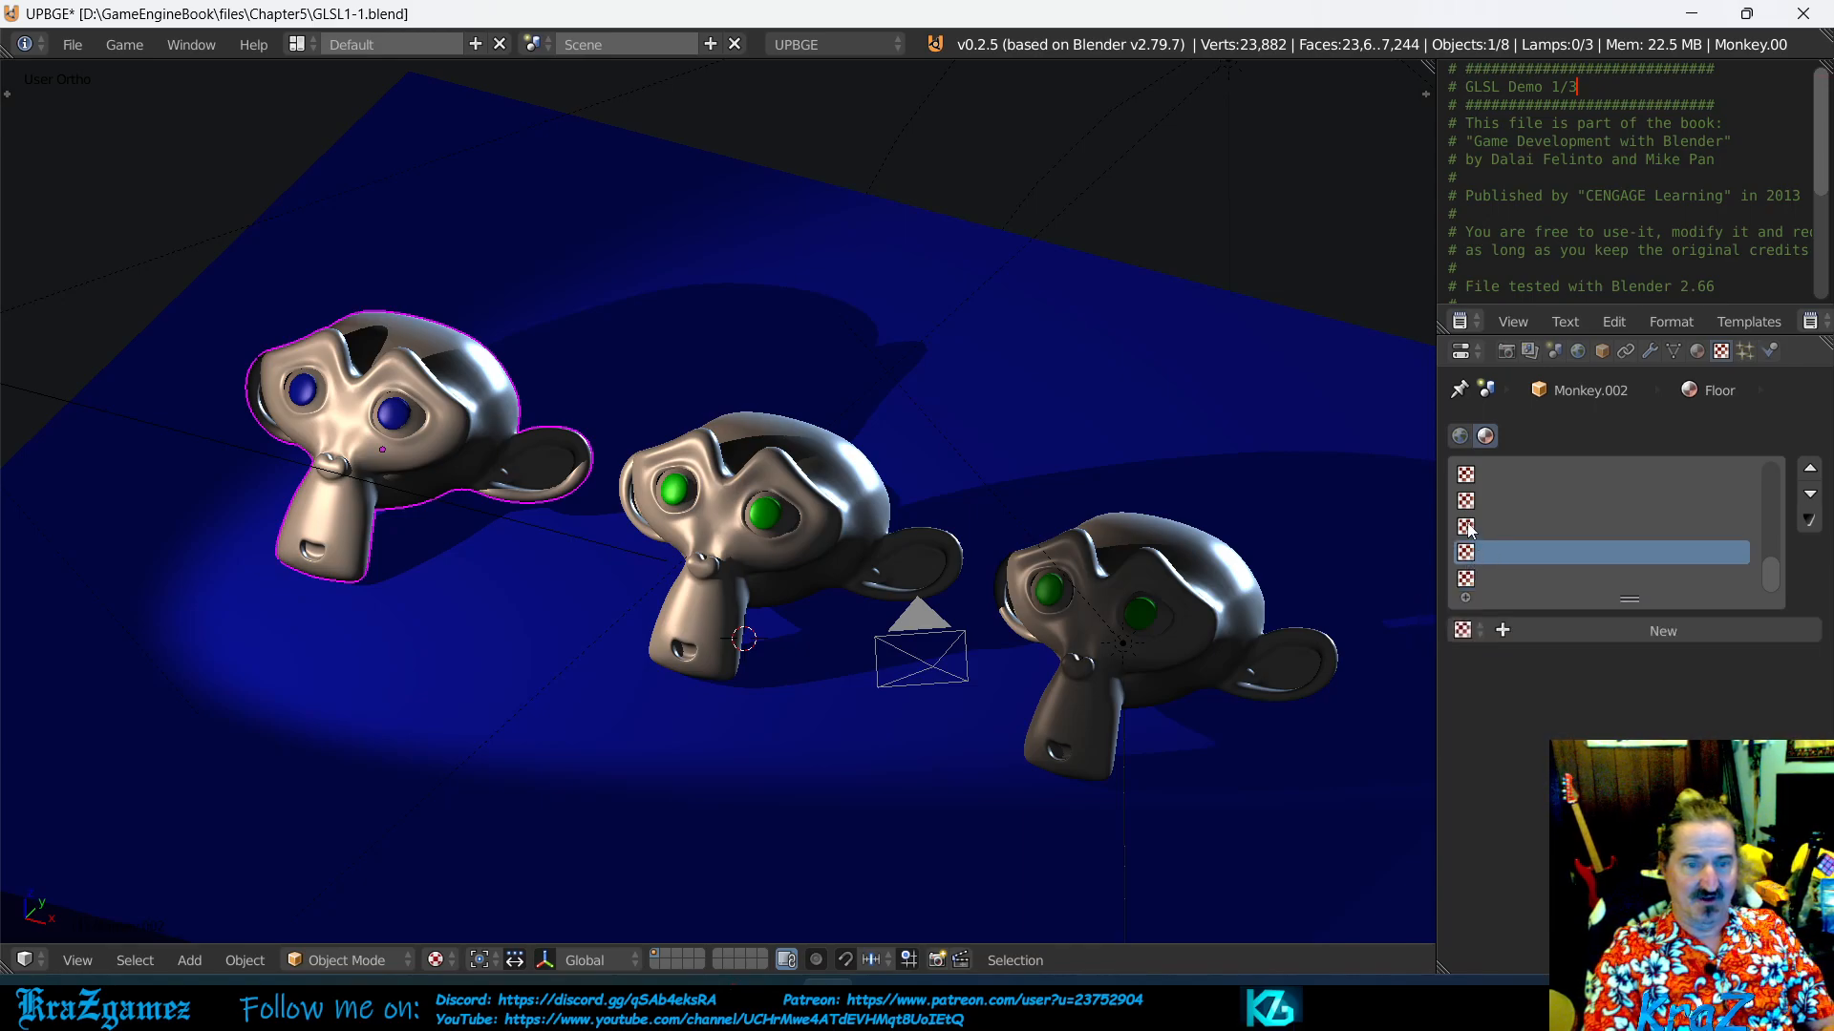
pyautogui.click(1468, 530)
pyautogui.scroll(5, 1616, 529)
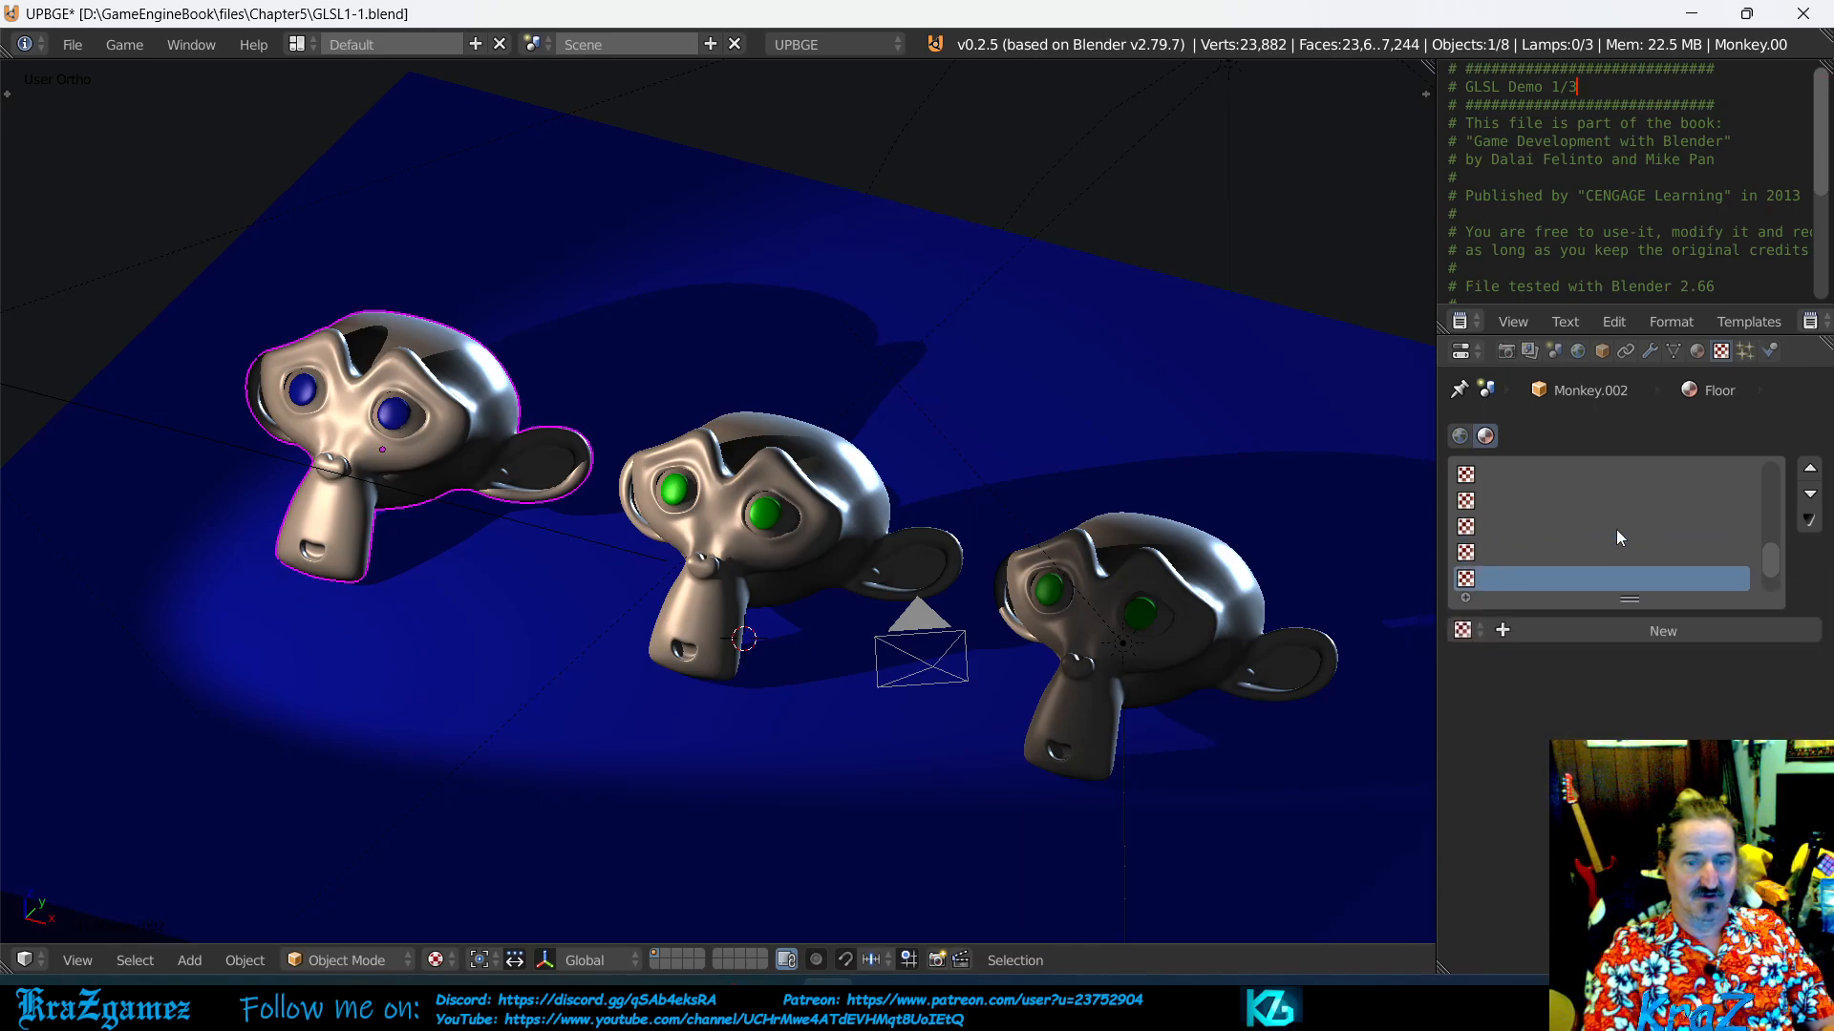
pyautogui.click(1507, 477)
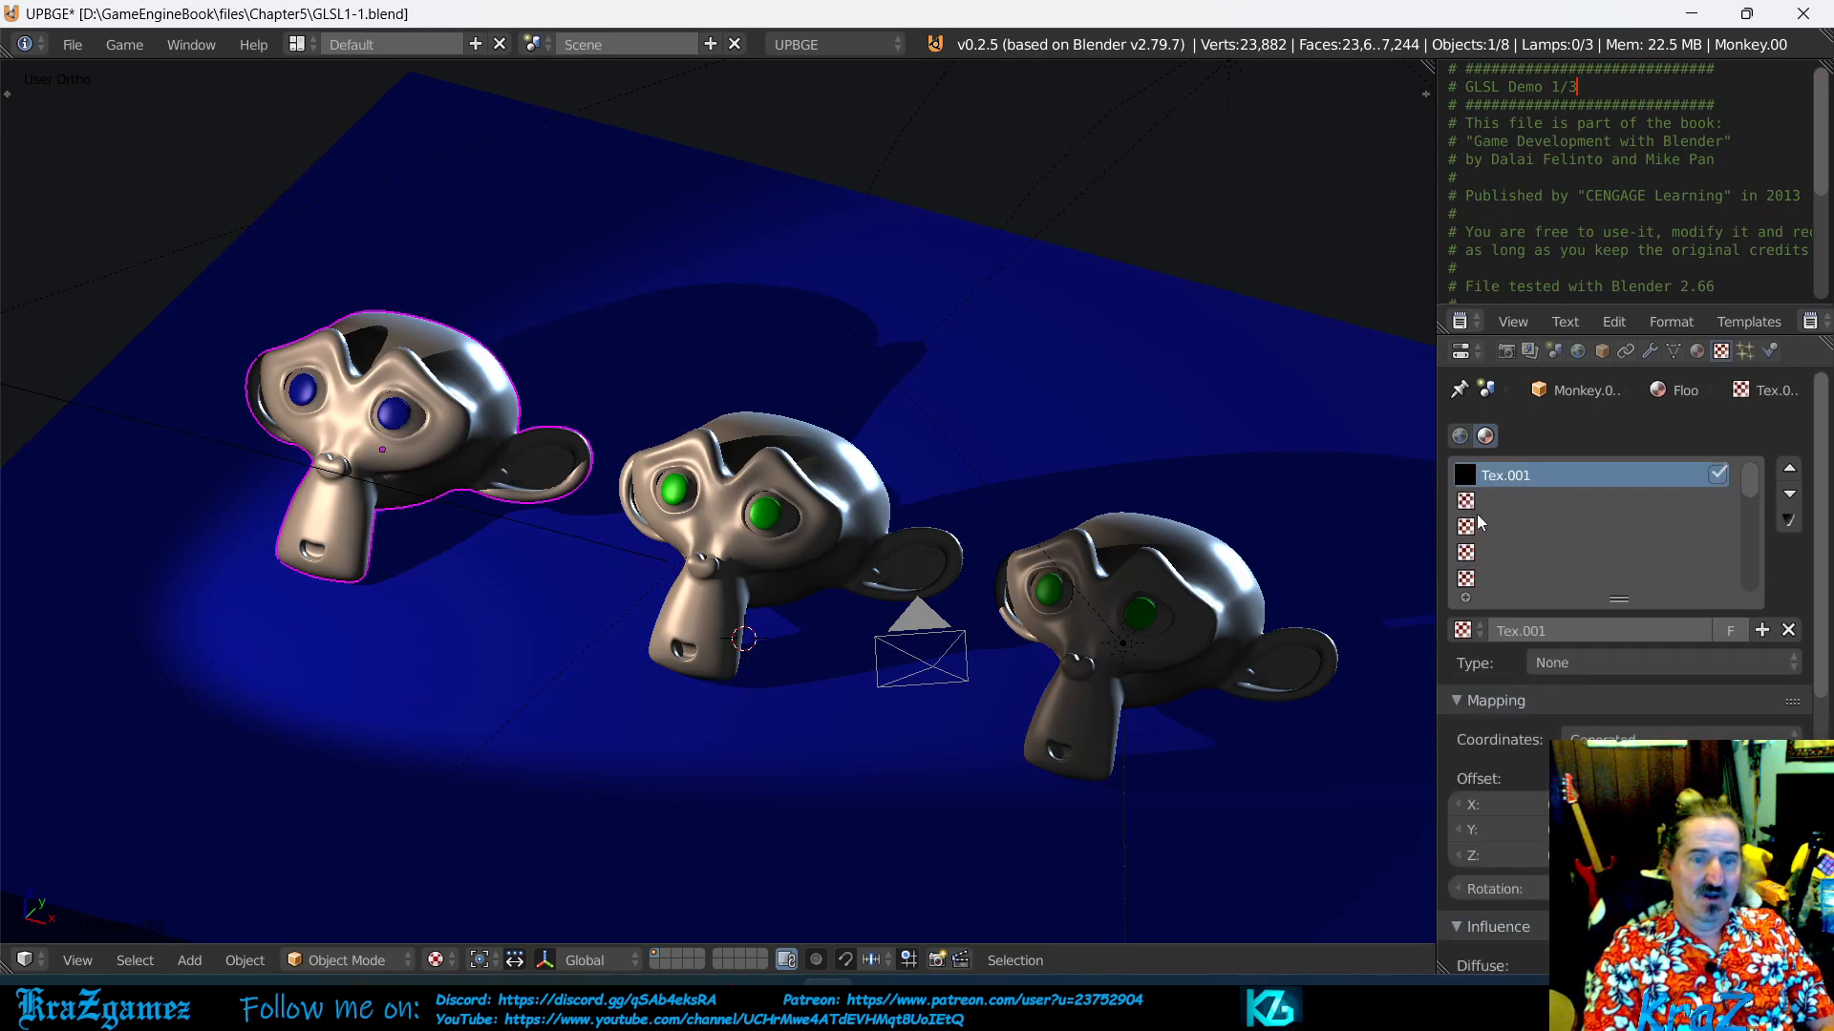
pyautogui.click(1468, 506)
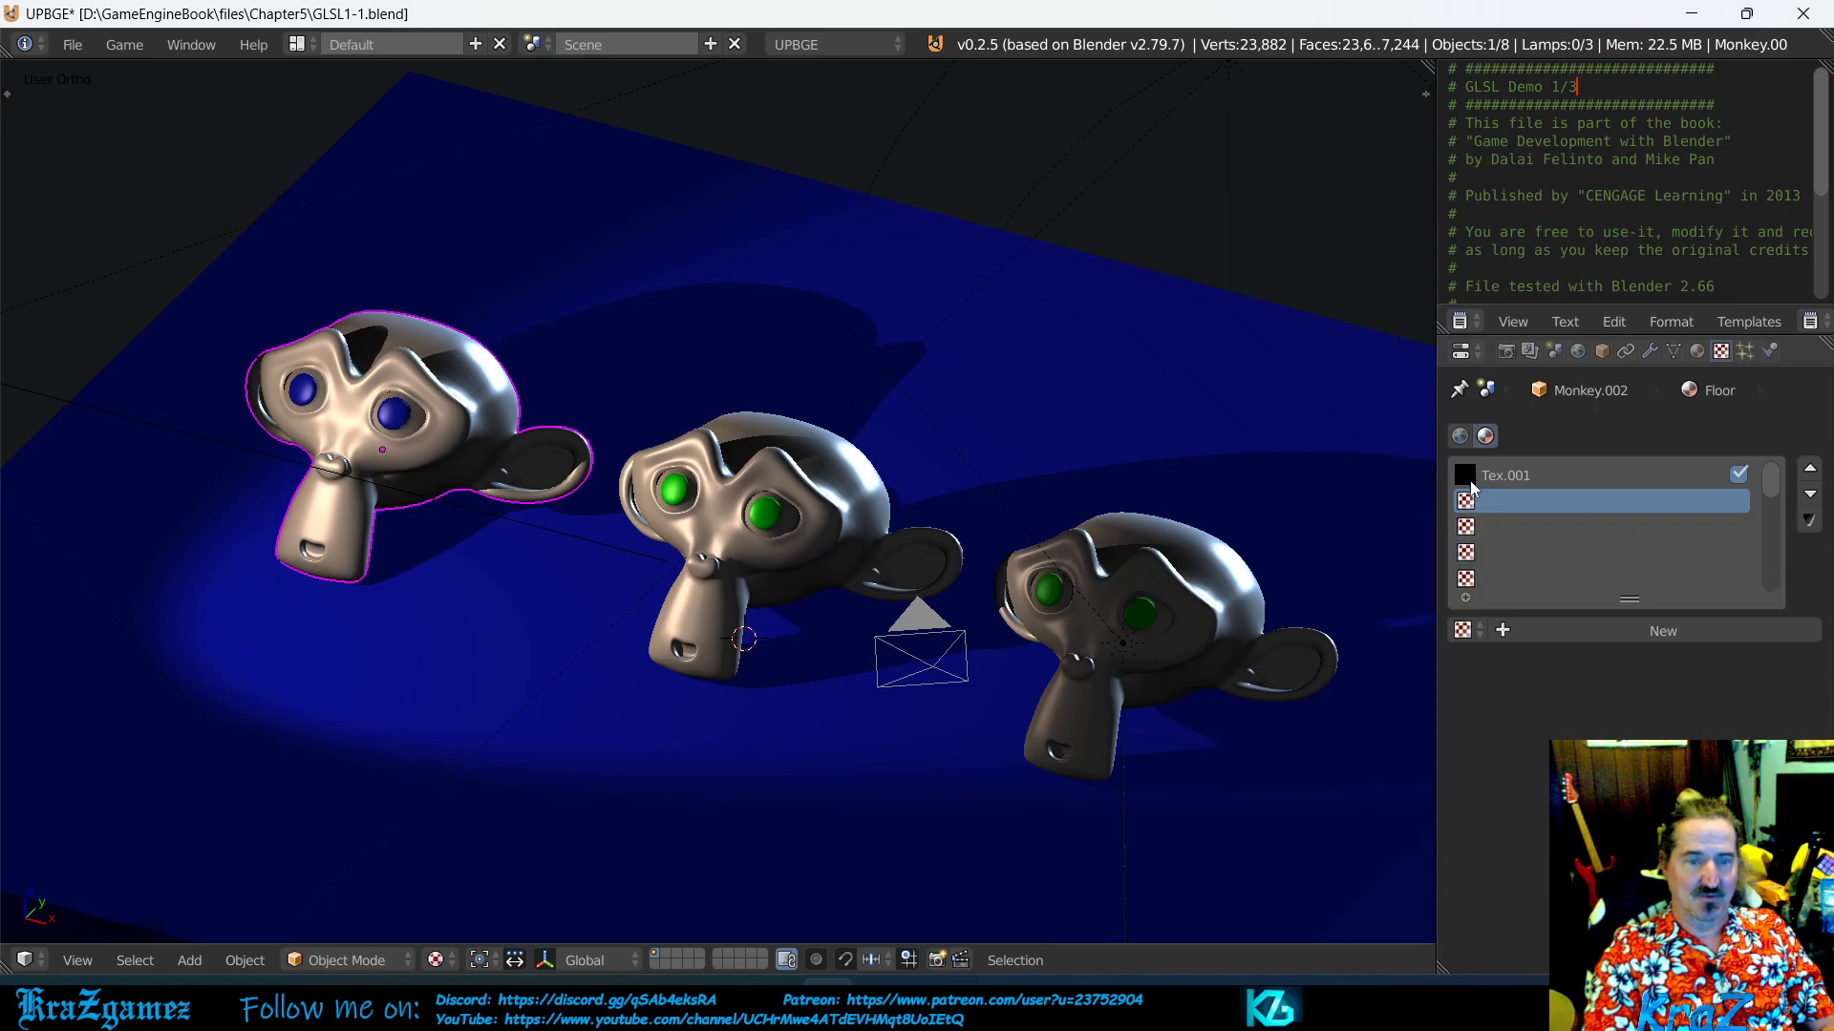
pyautogui.click(1482, 476)
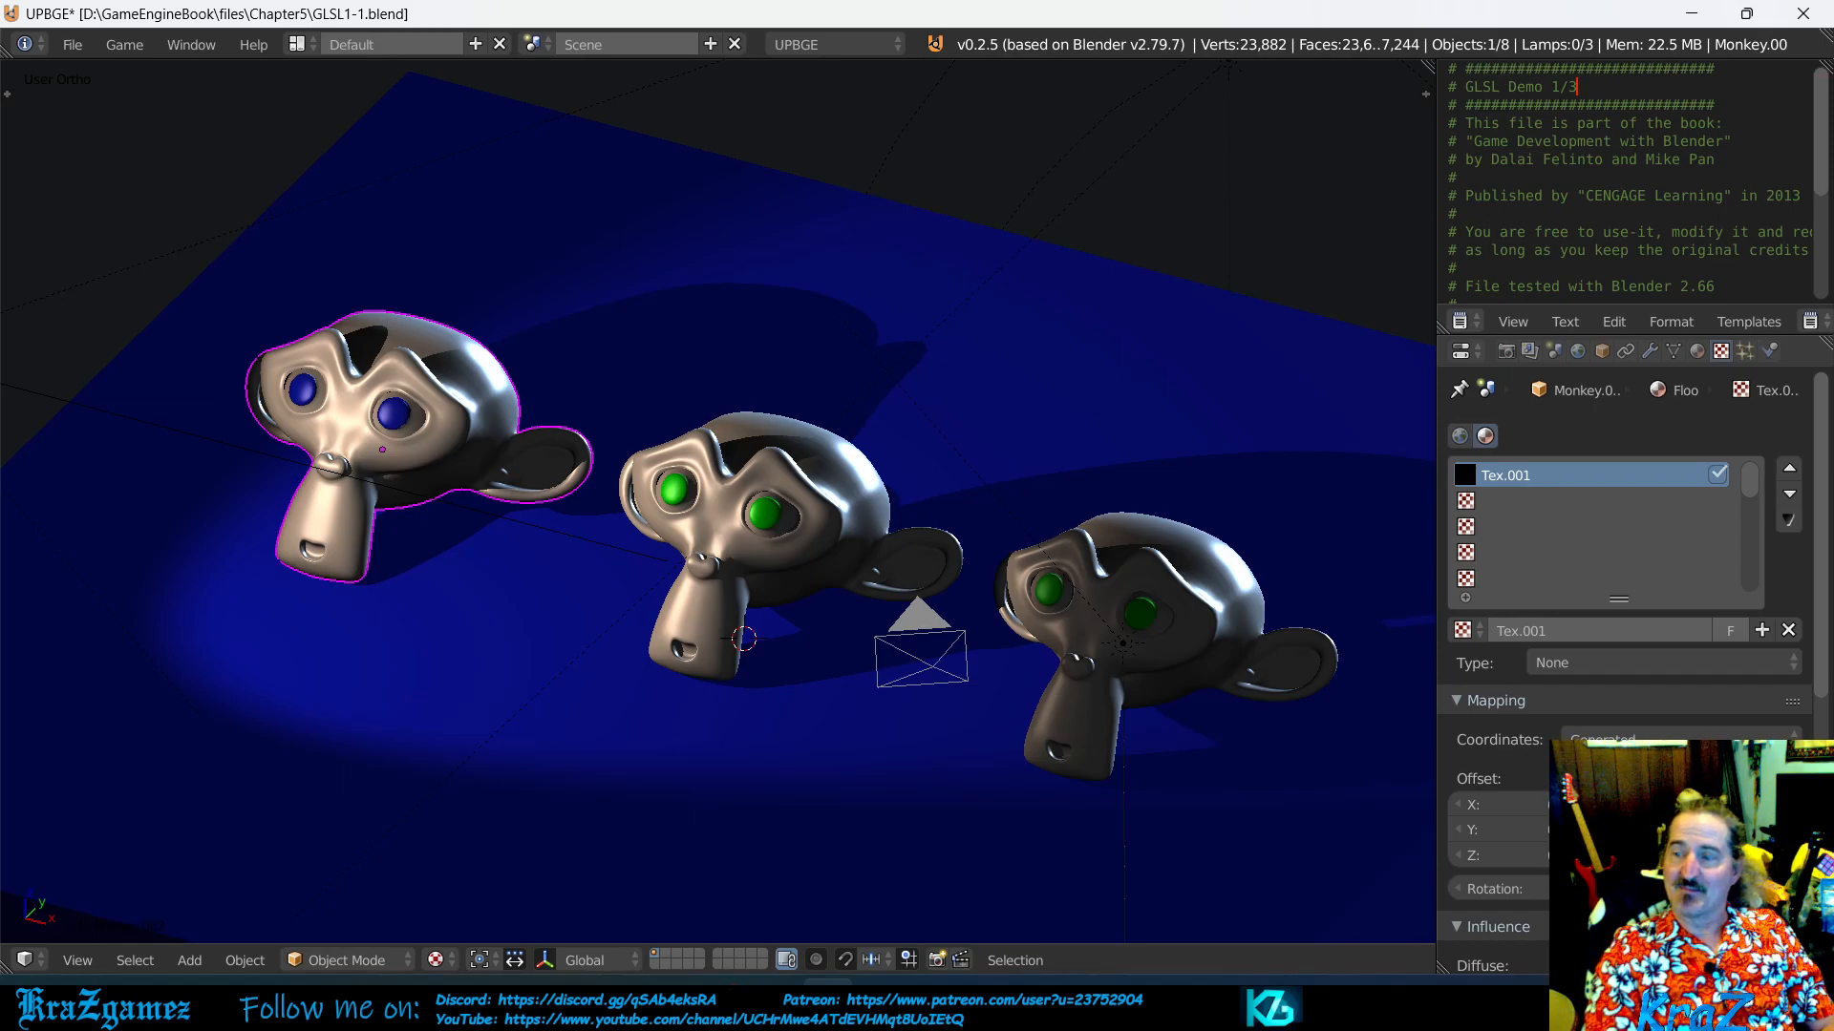
# - Add a new texture to the first slot of the middle monkey's GreenEyes material
pyautogui.click(1697, 351)
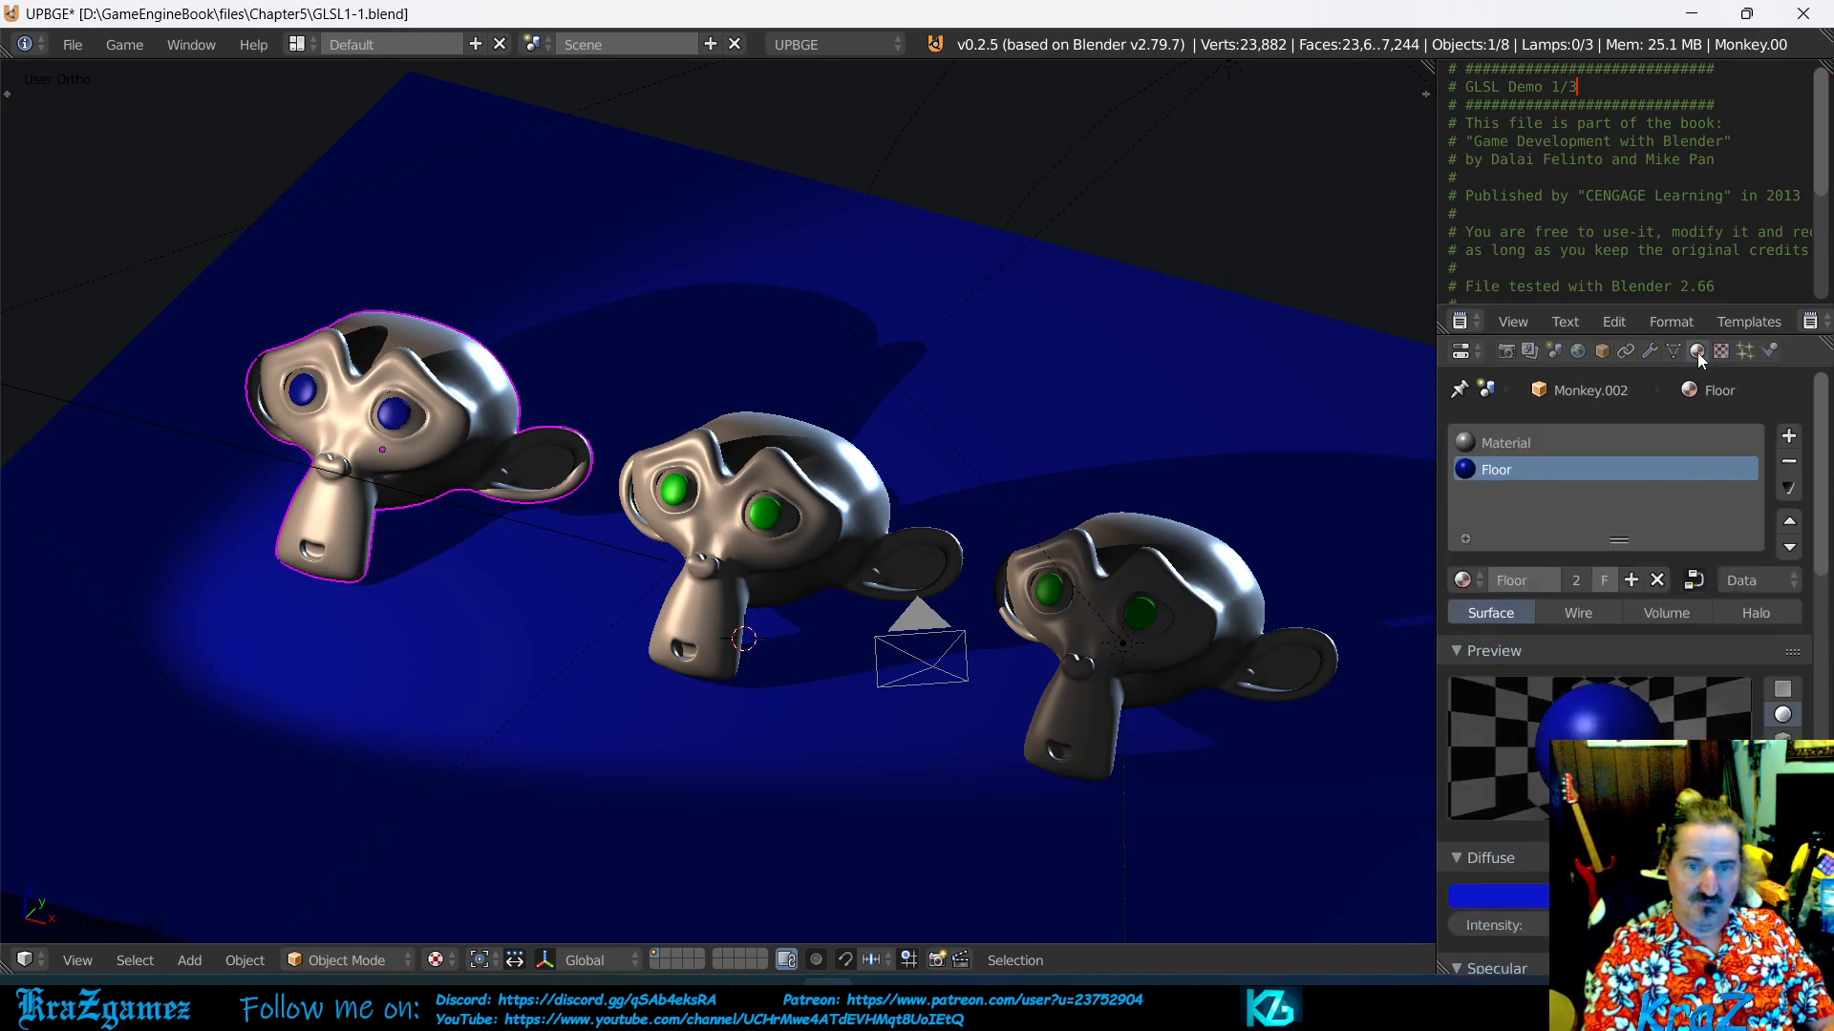
pyautogui.rightClick(817, 565)
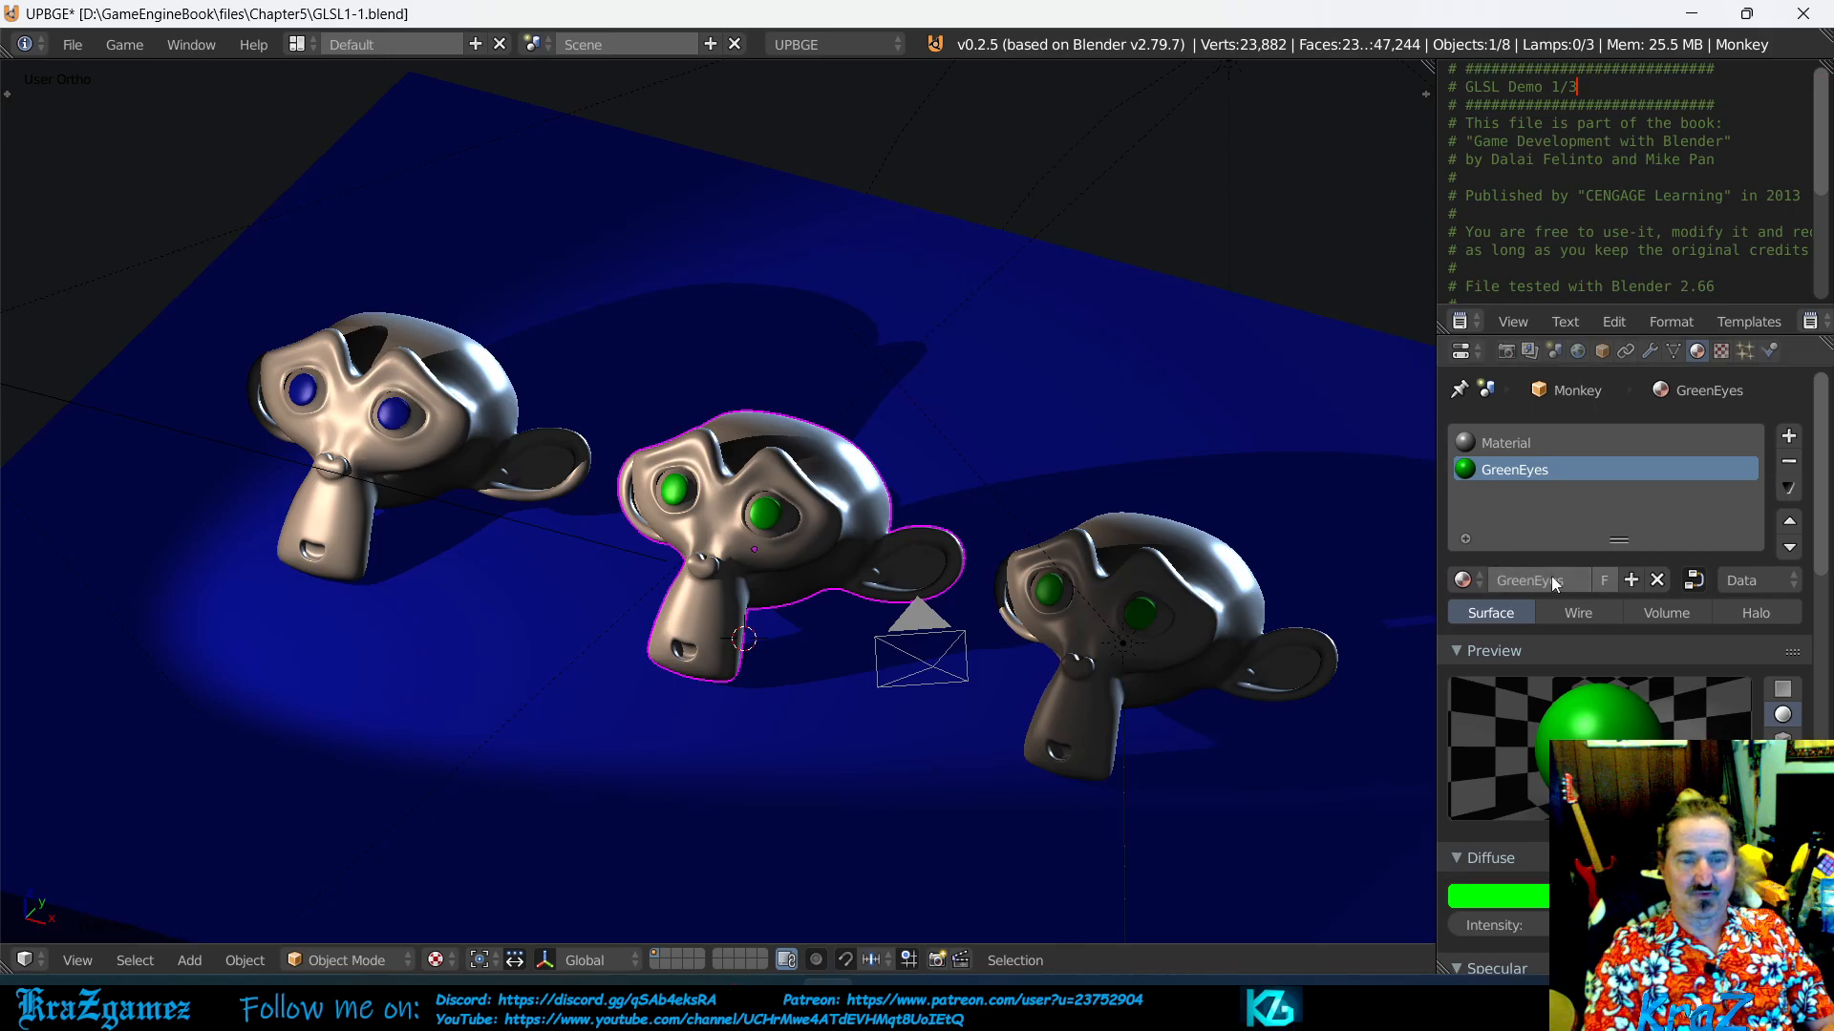
pyautogui.click(1724, 353)
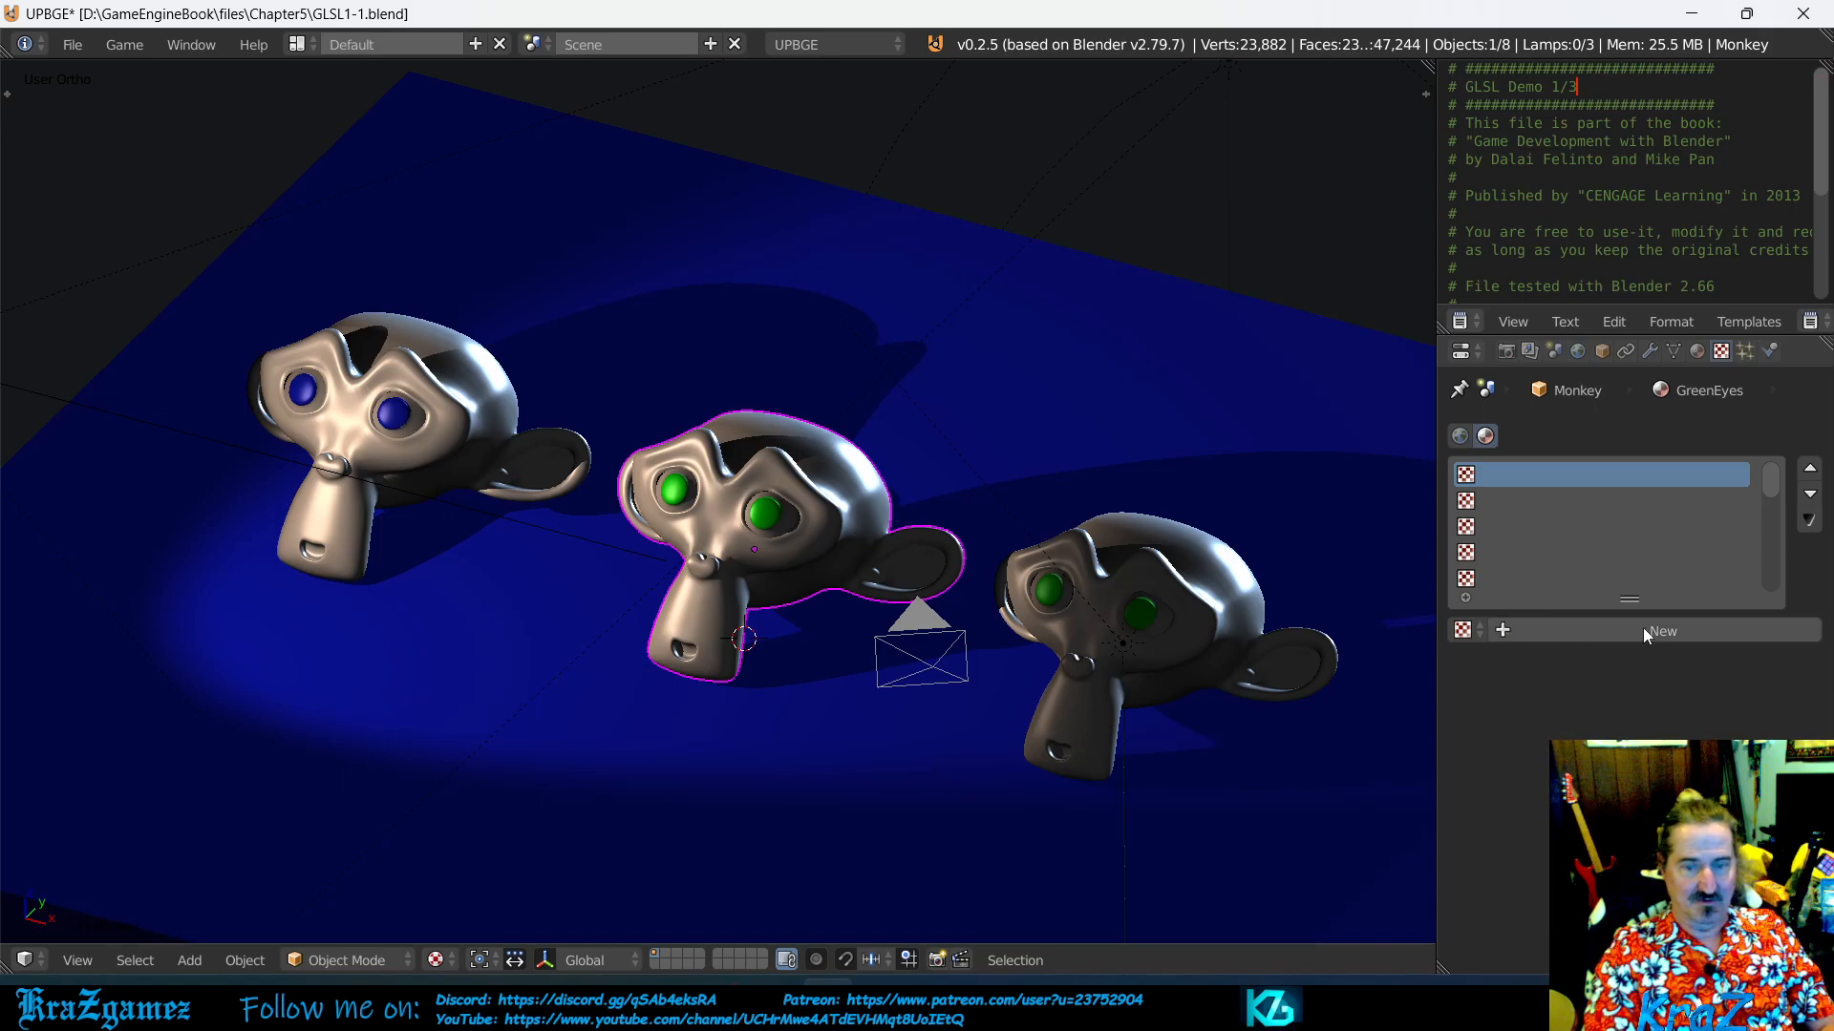
pyautogui.click(1539, 627)
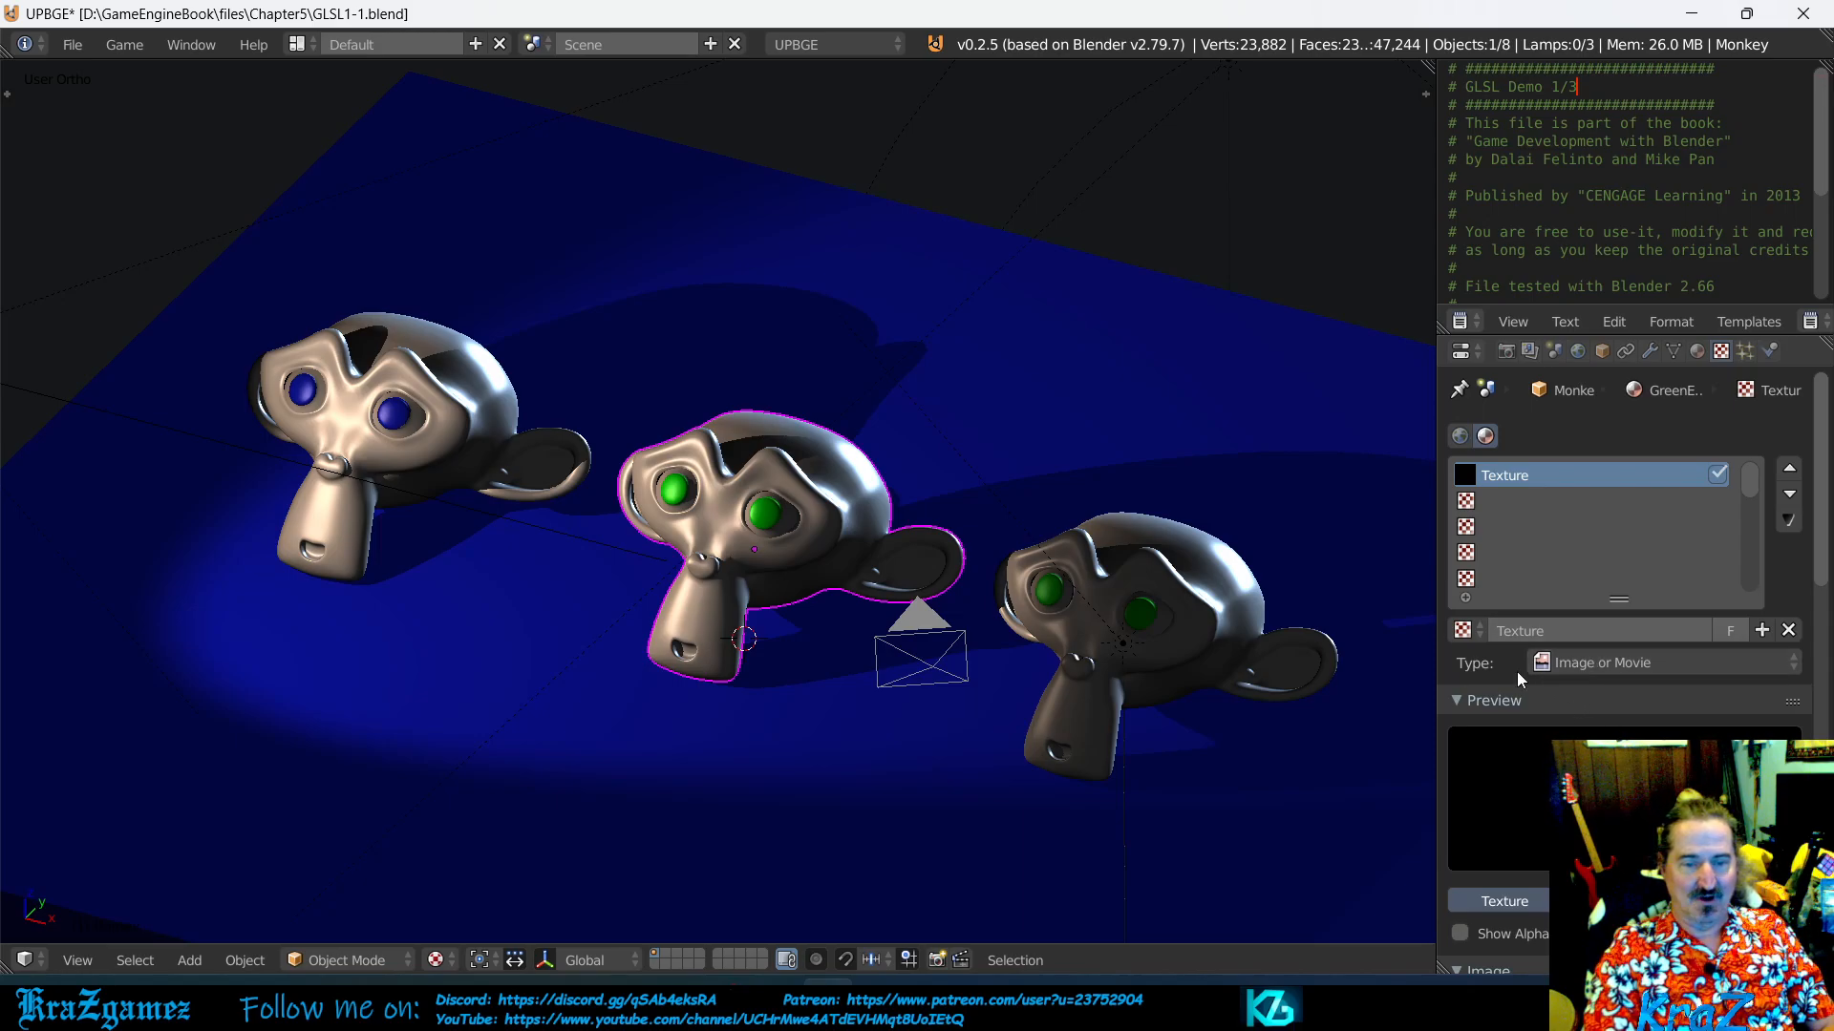
# - Review the type options of the new texture and the GreenEyes material it belongs to
pyautogui.click(1597, 661)
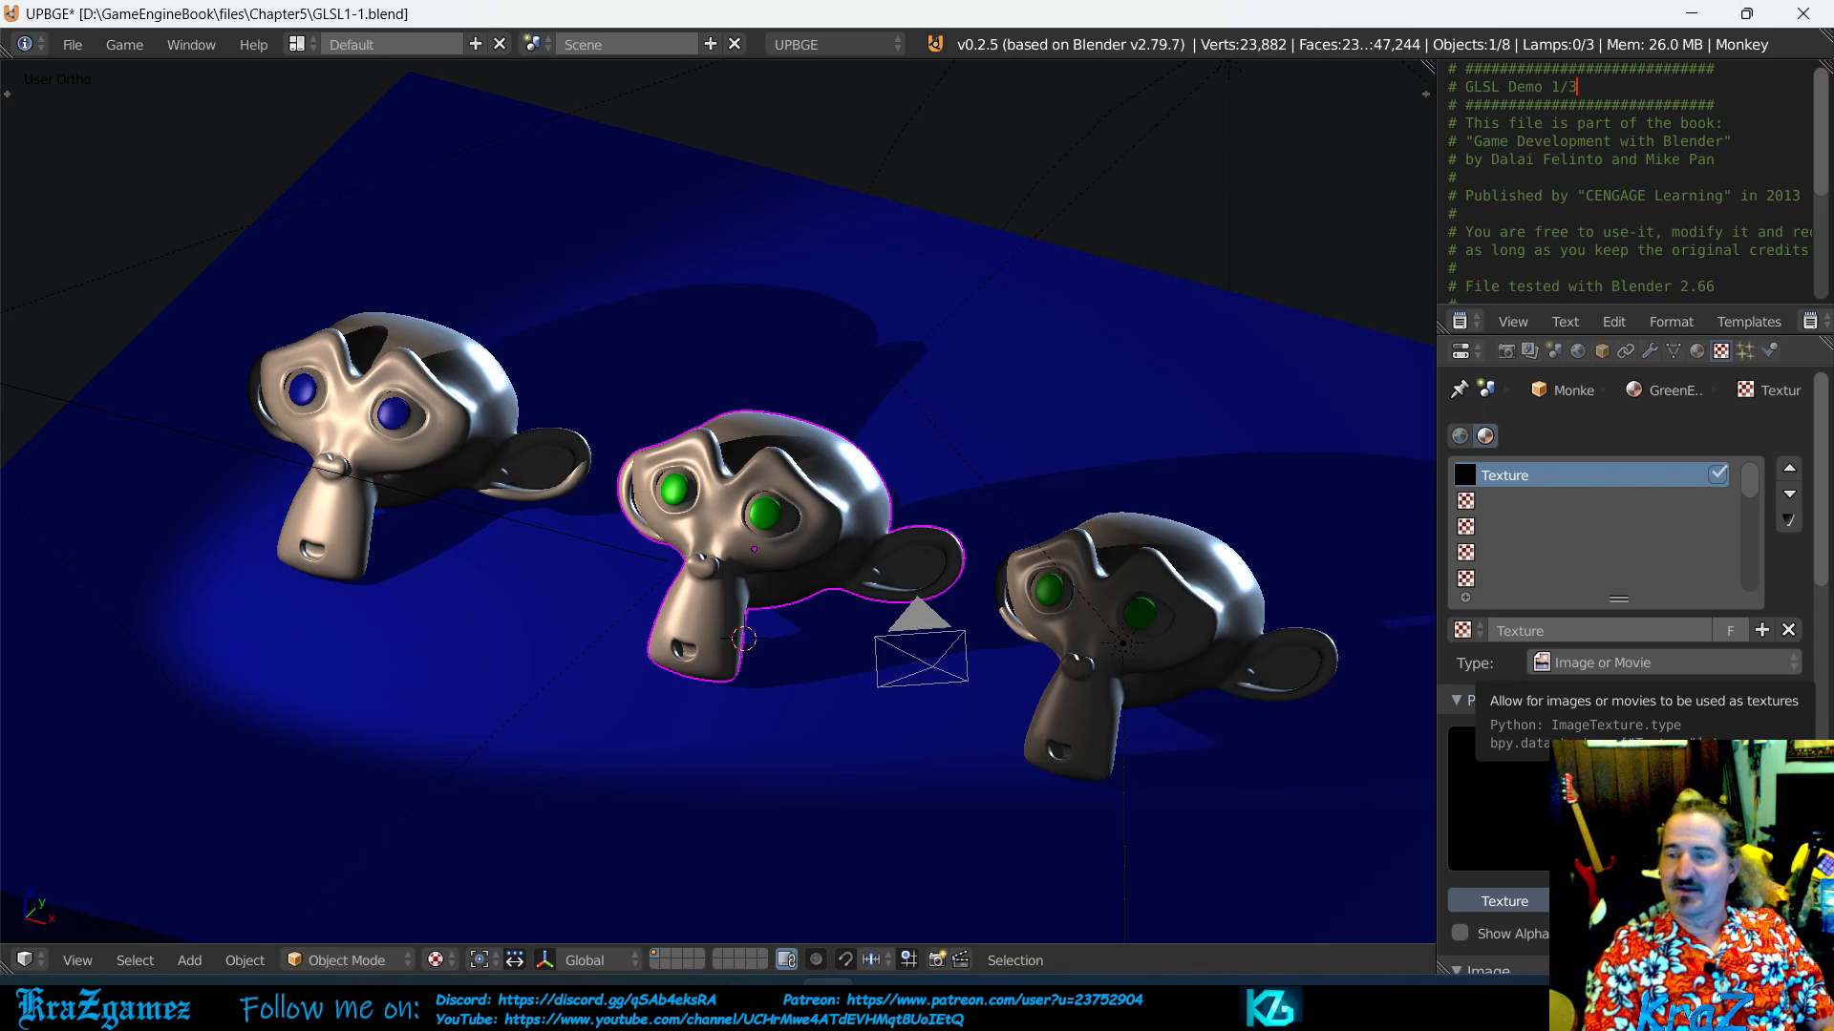
pyautogui.click(1638, 662)
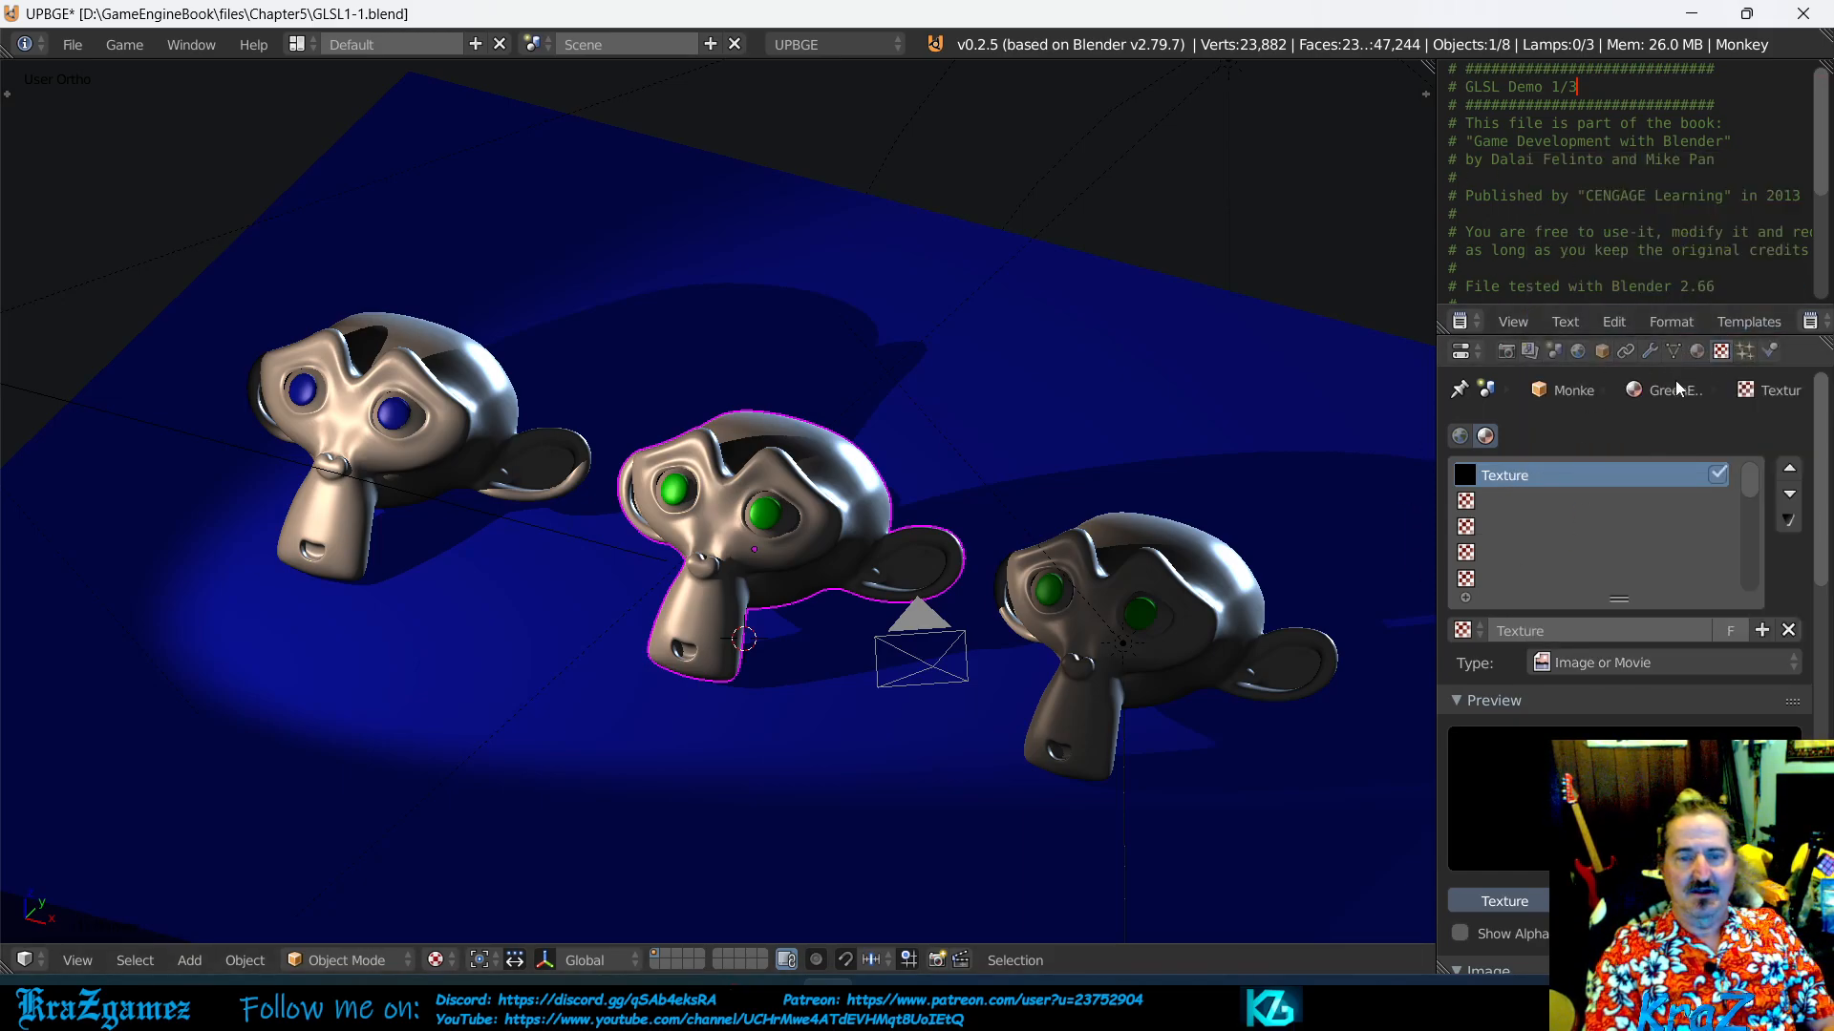
pyautogui.click(1697, 351)
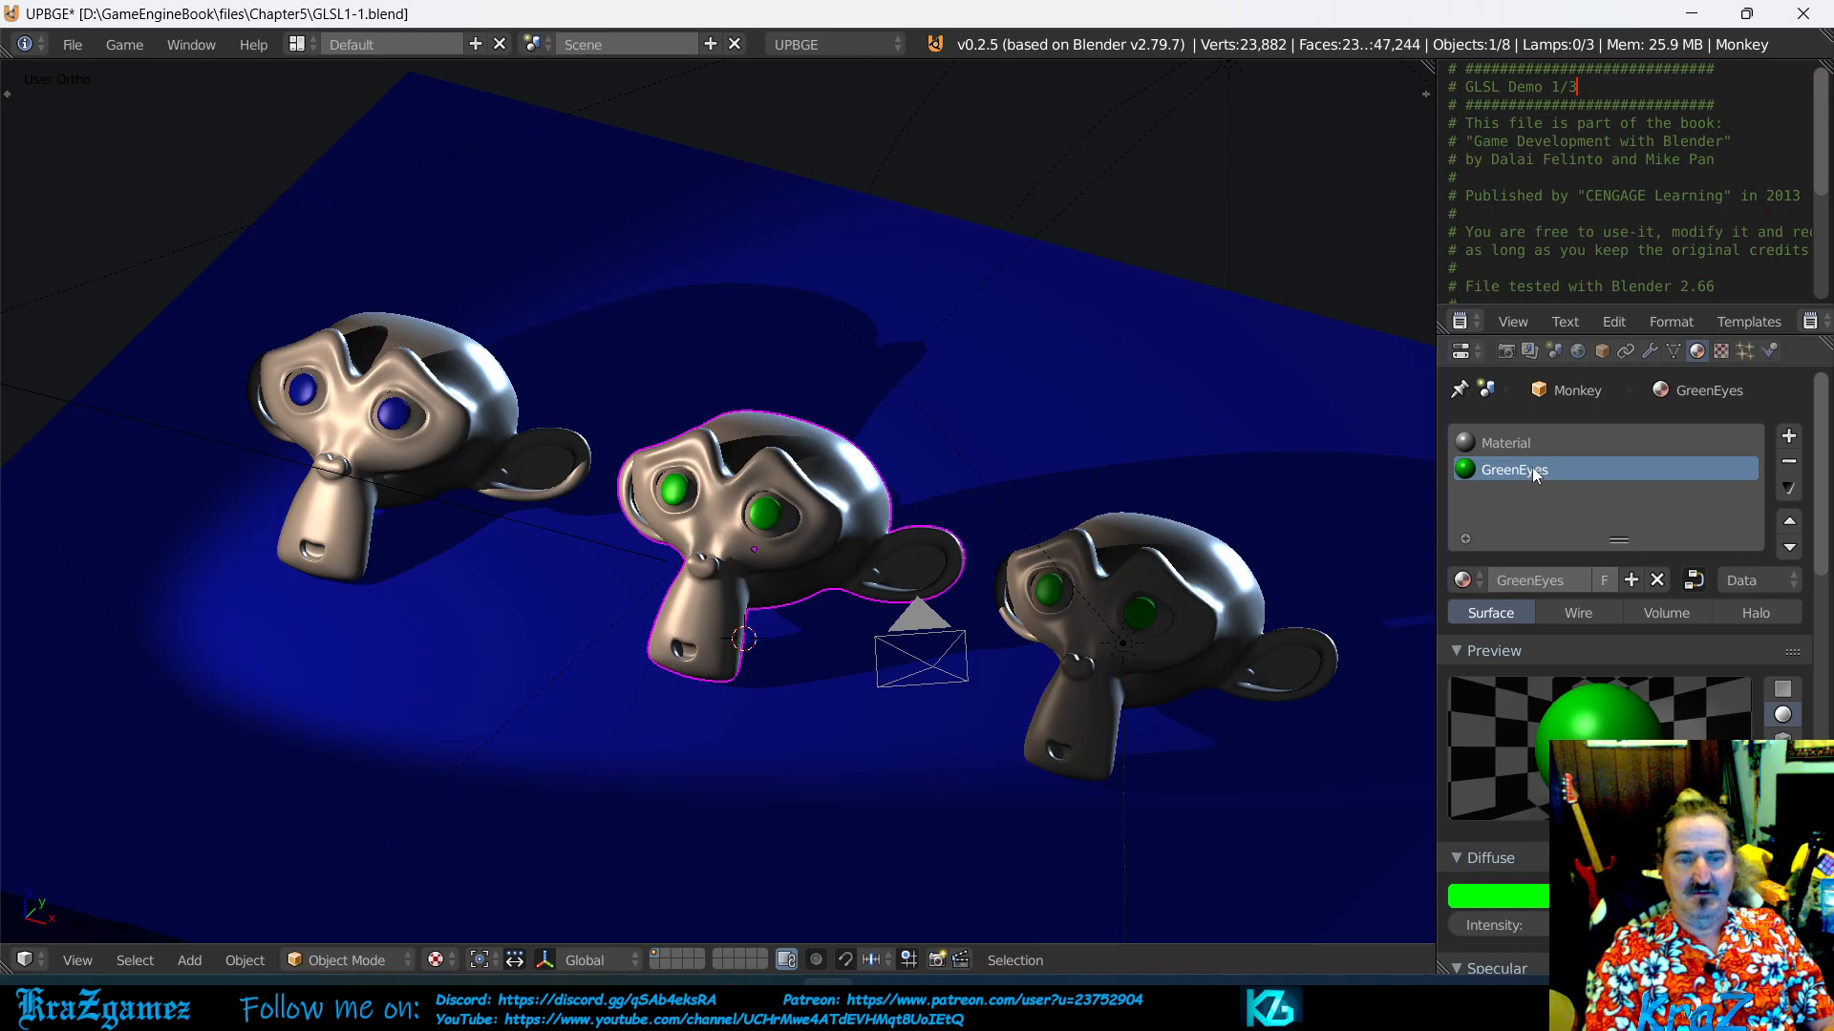
pyautogui.click(1721, 351)
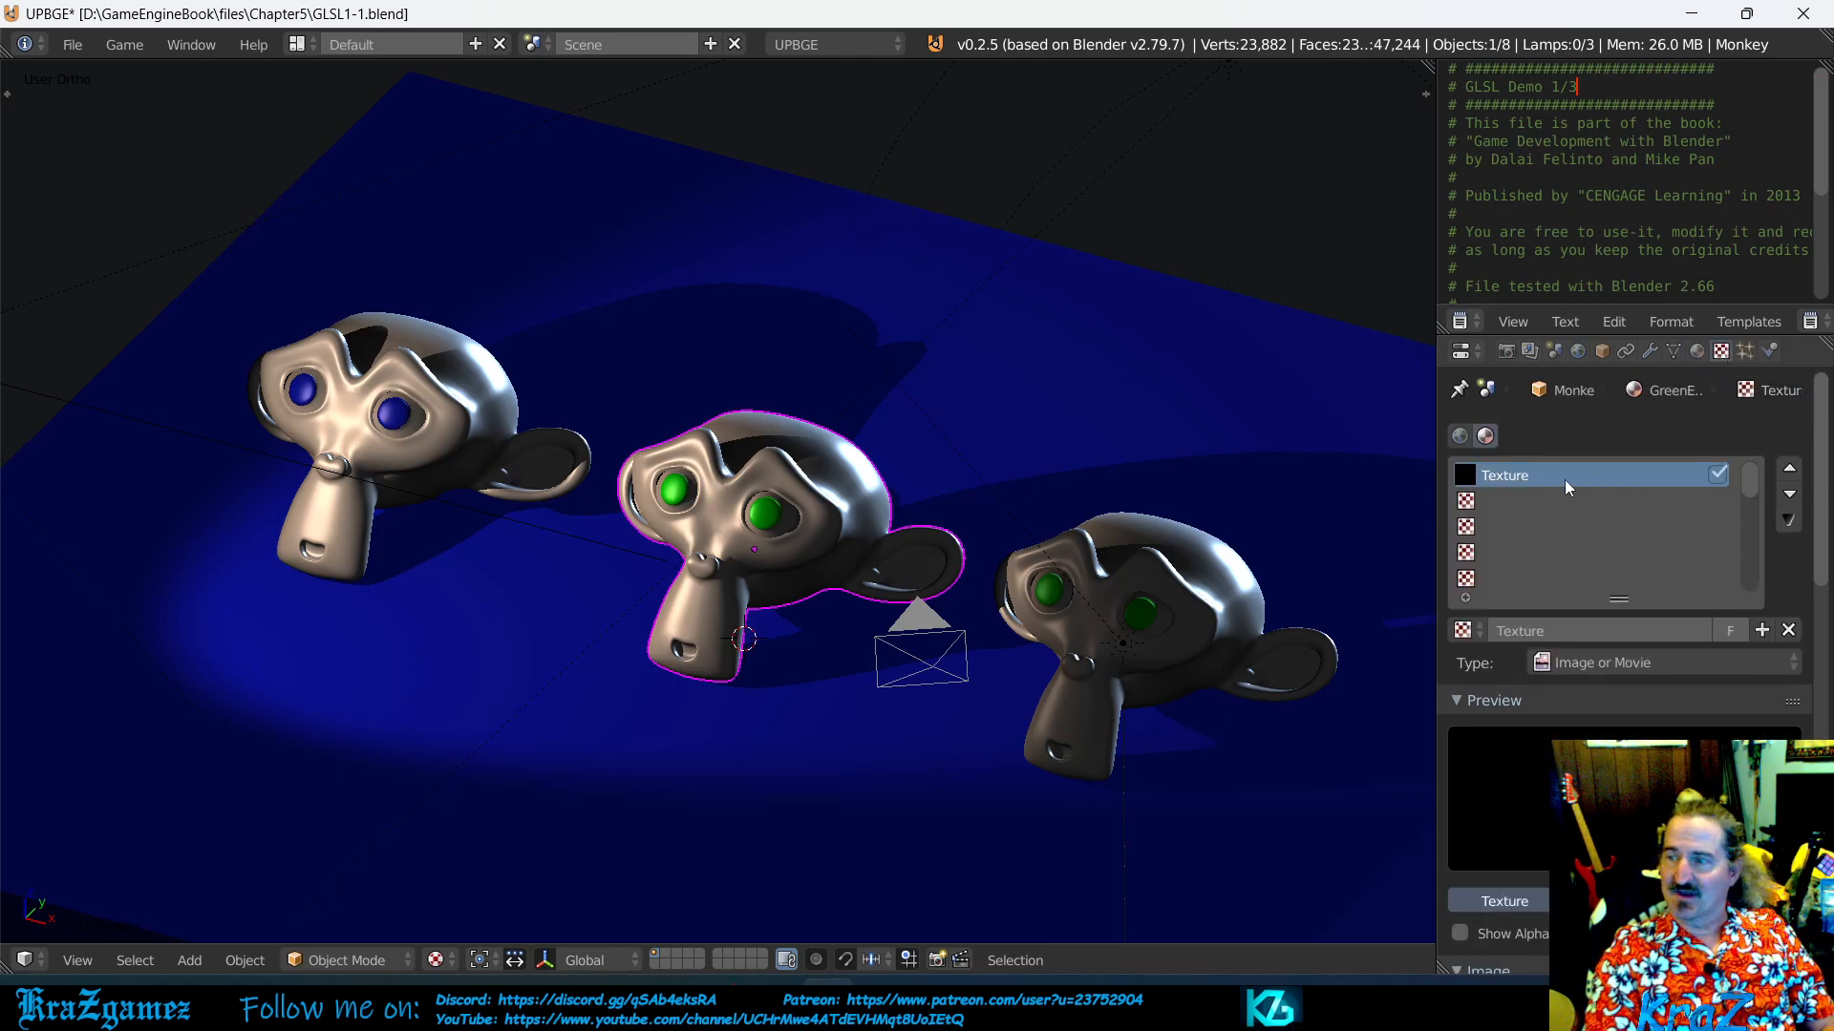
pyautogui.click(1609, 659)
pyautogui.click(1608, 659)
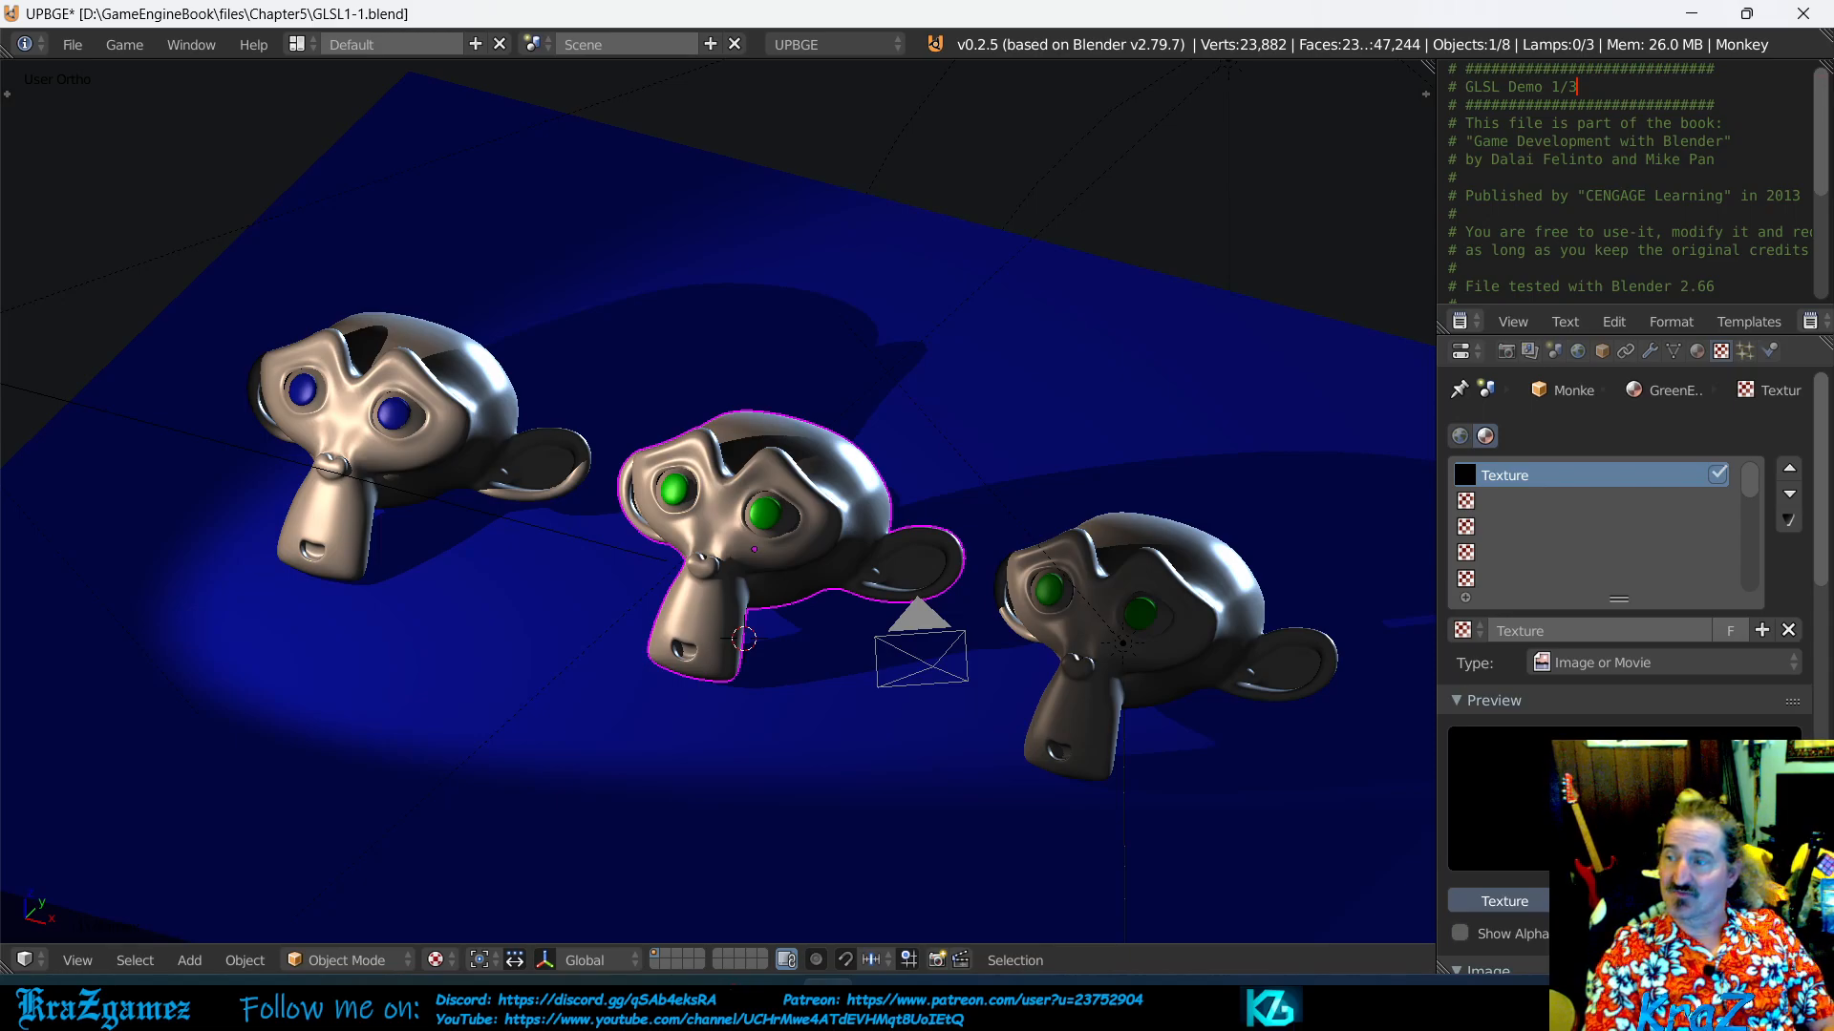
# - Try the Render Result as the new texture's image and unlink it again
pyautogui.scroll(-4, 1631, 640)
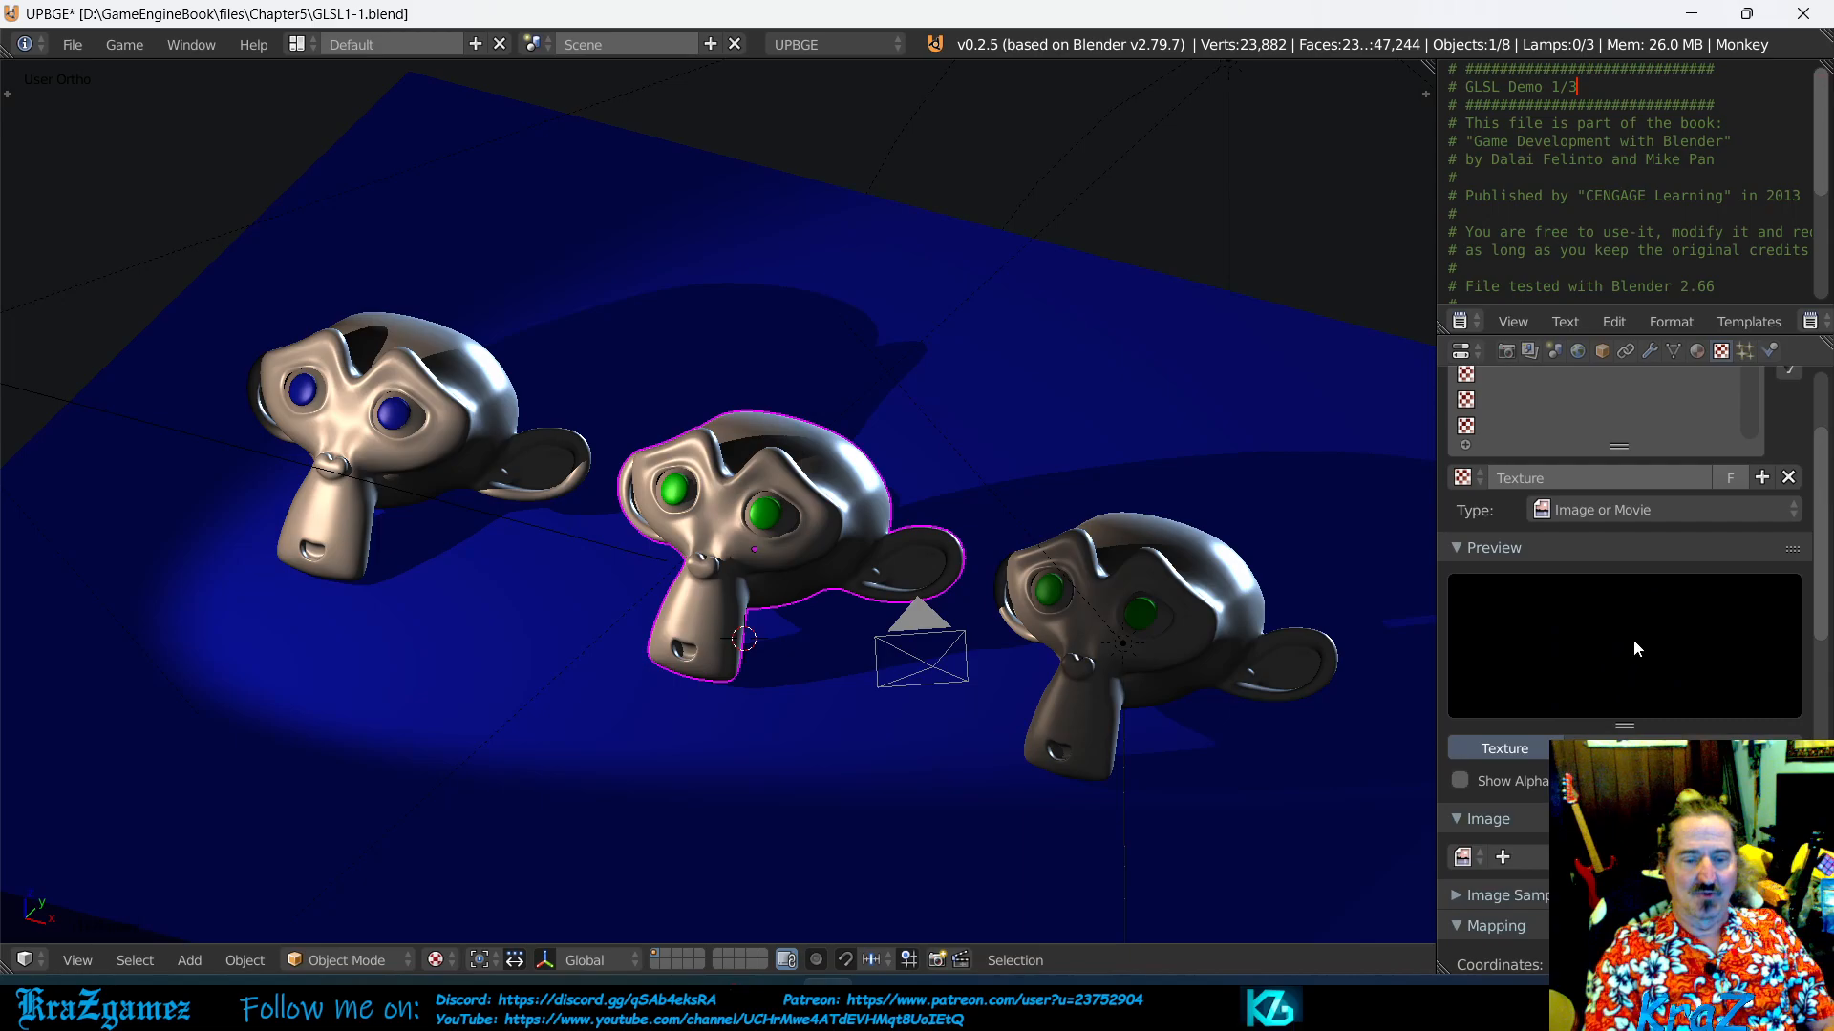
pyautogui.scroll(-3, 1631, 649)
pyautogui.click(1471, 743)
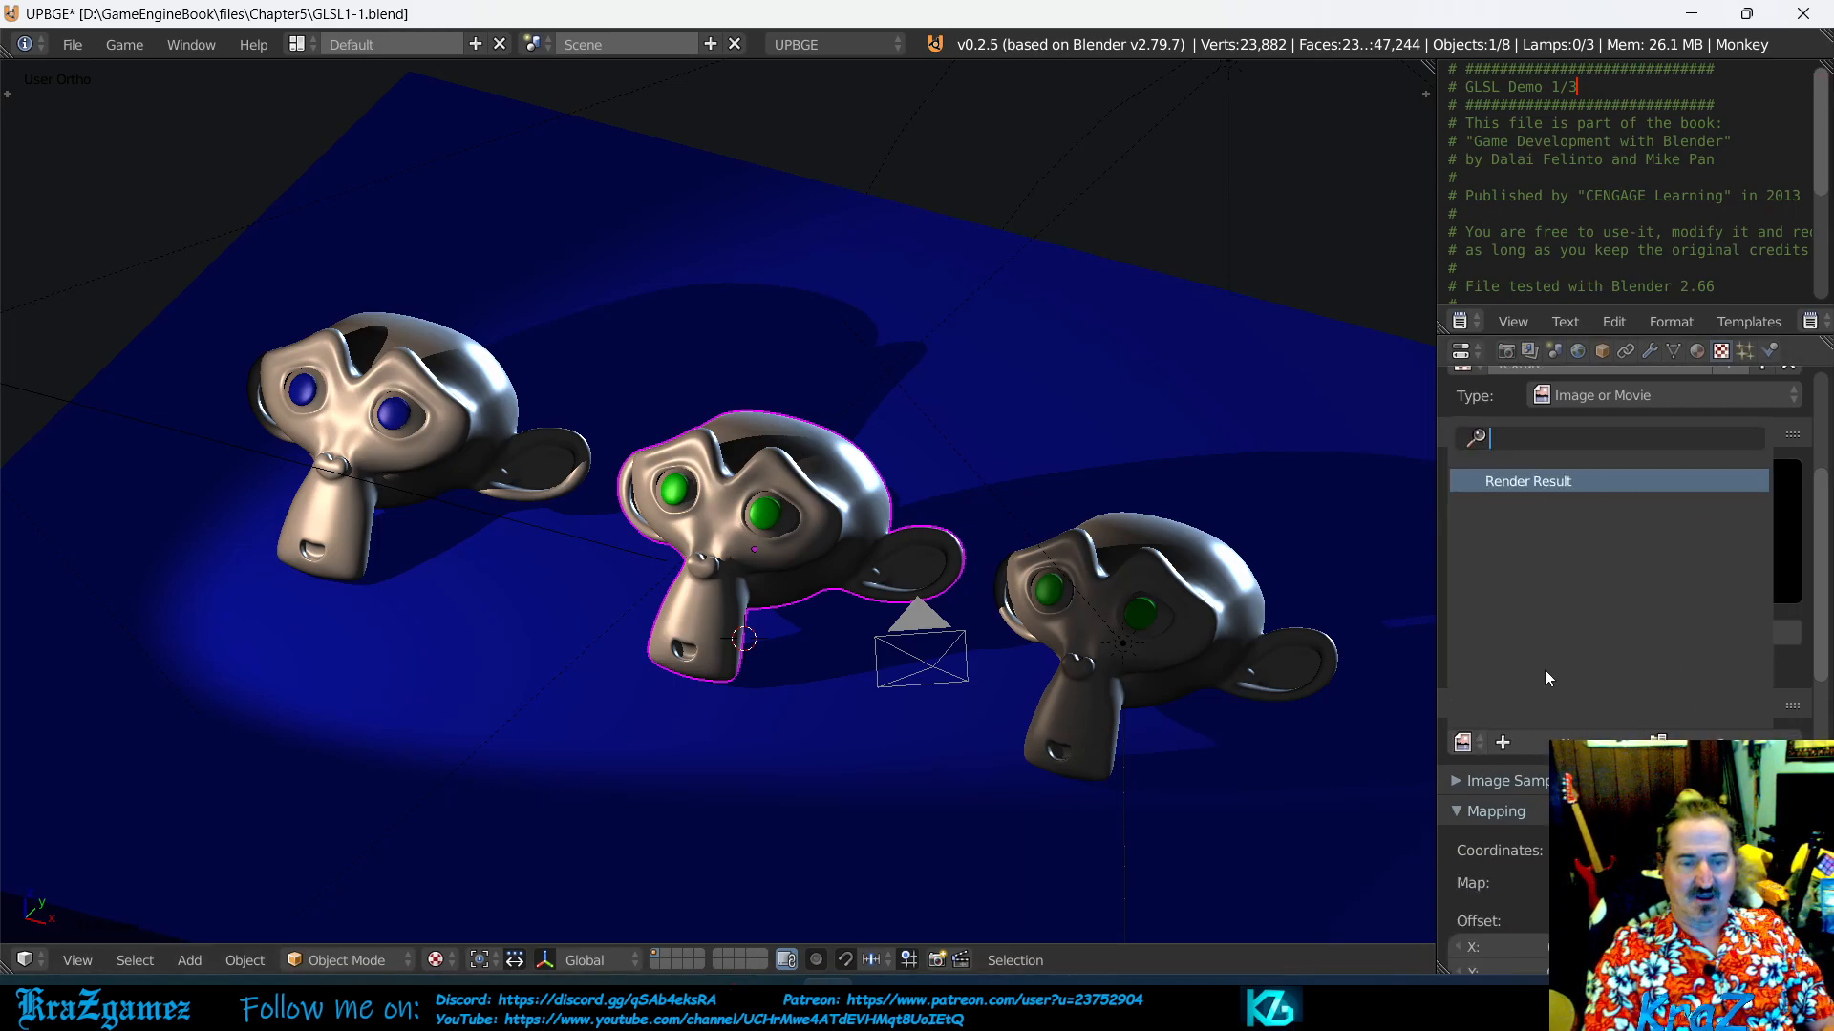
pyautogui.press('Return')
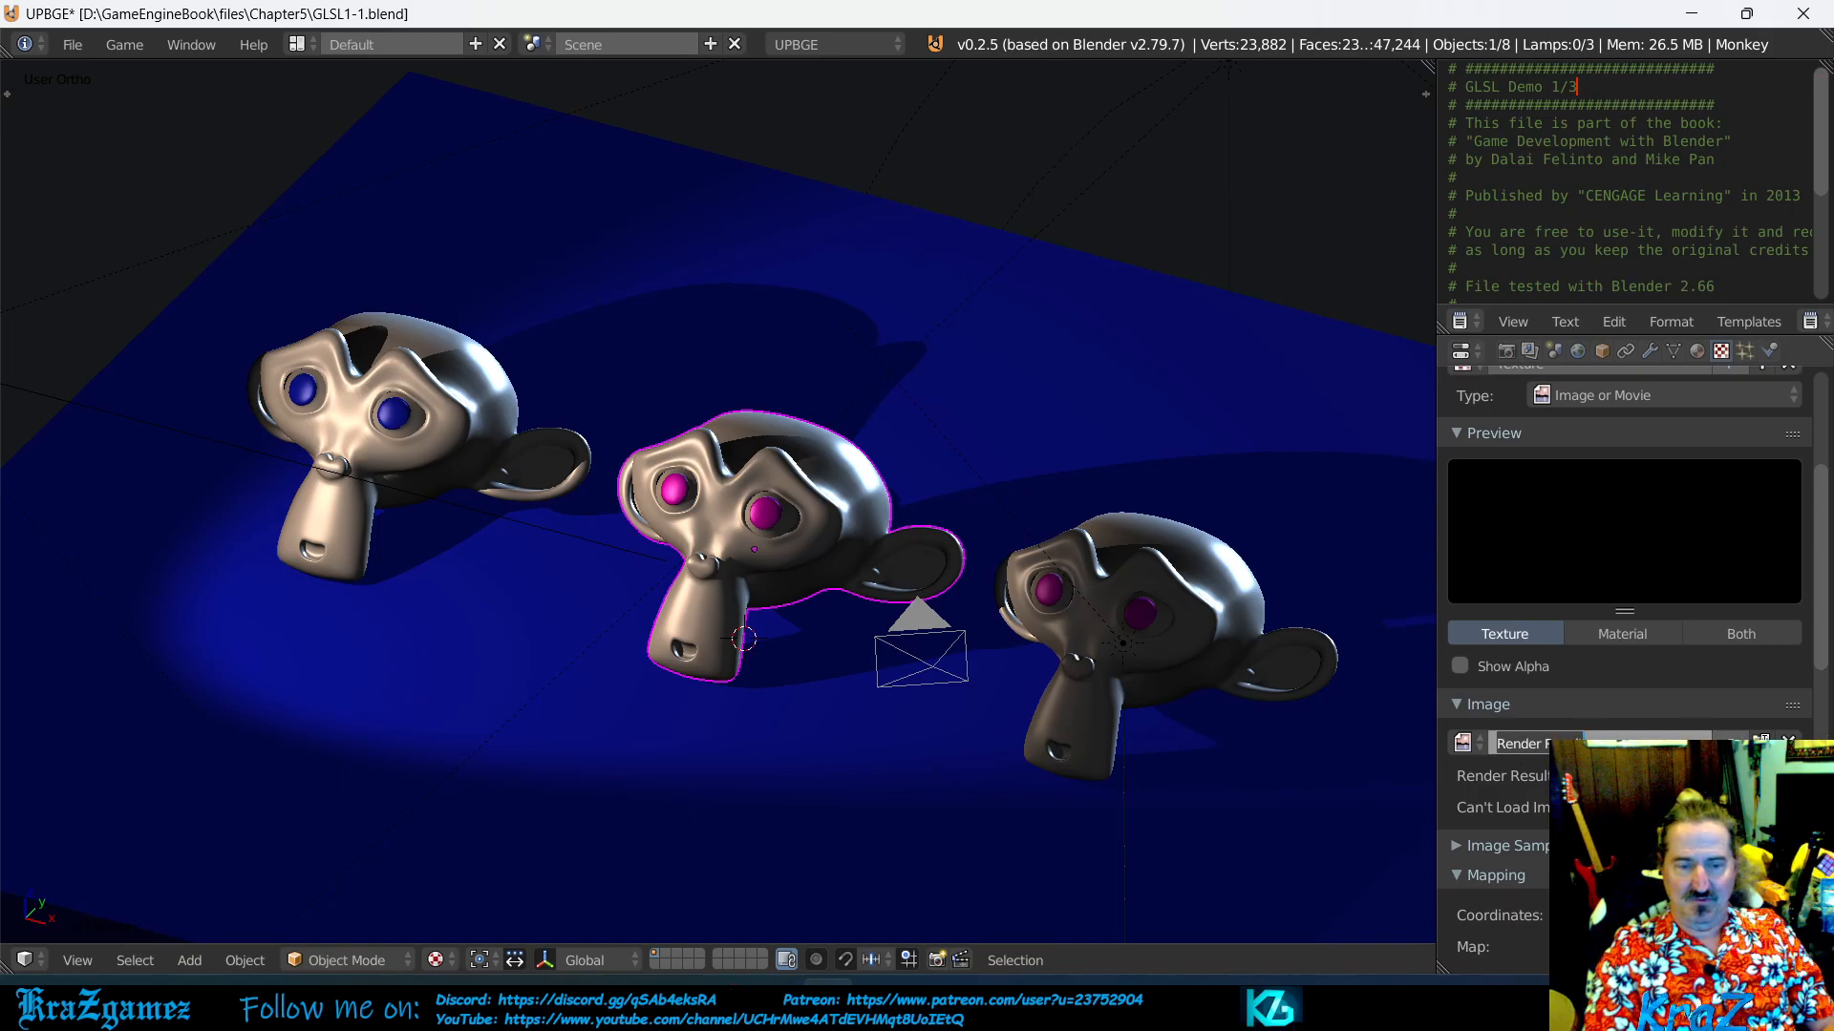
pyautogui.click(1789, 742)
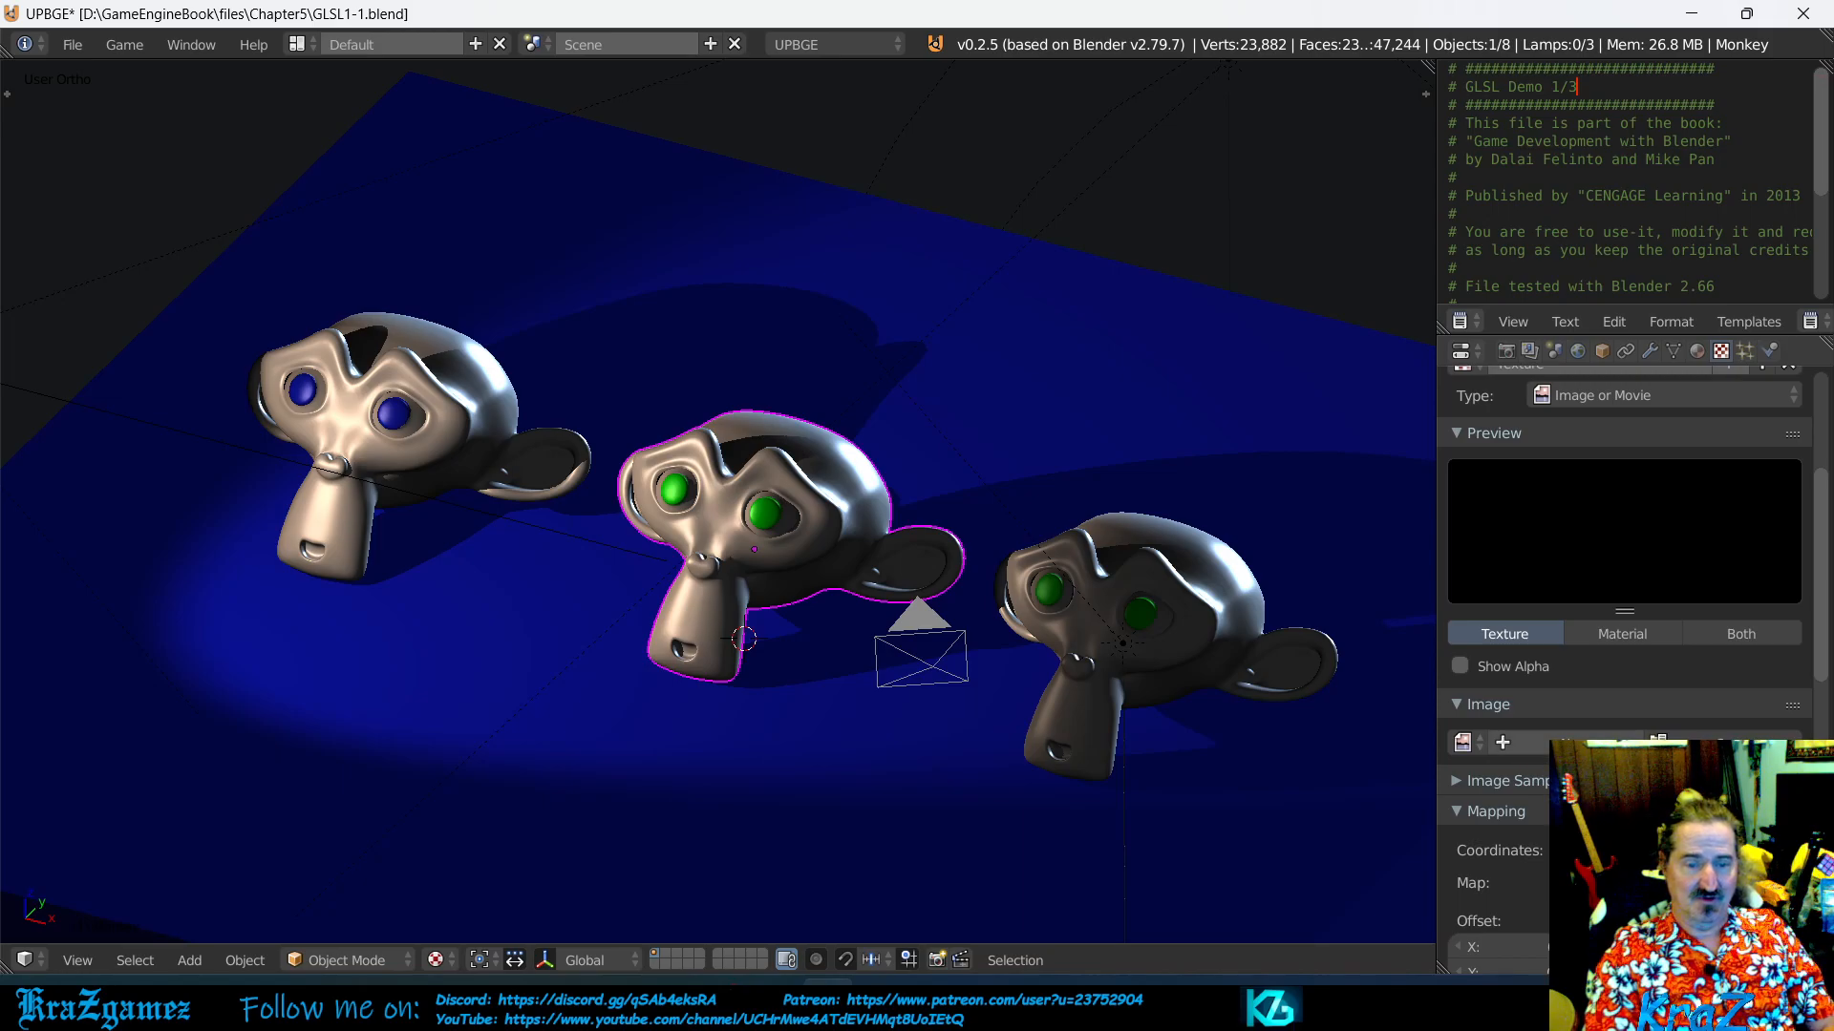
# - Look at the new-image settings and browse the Chapter5 Textures folder for image files without creating or loading anything
pyautogui.click(1503, 742)
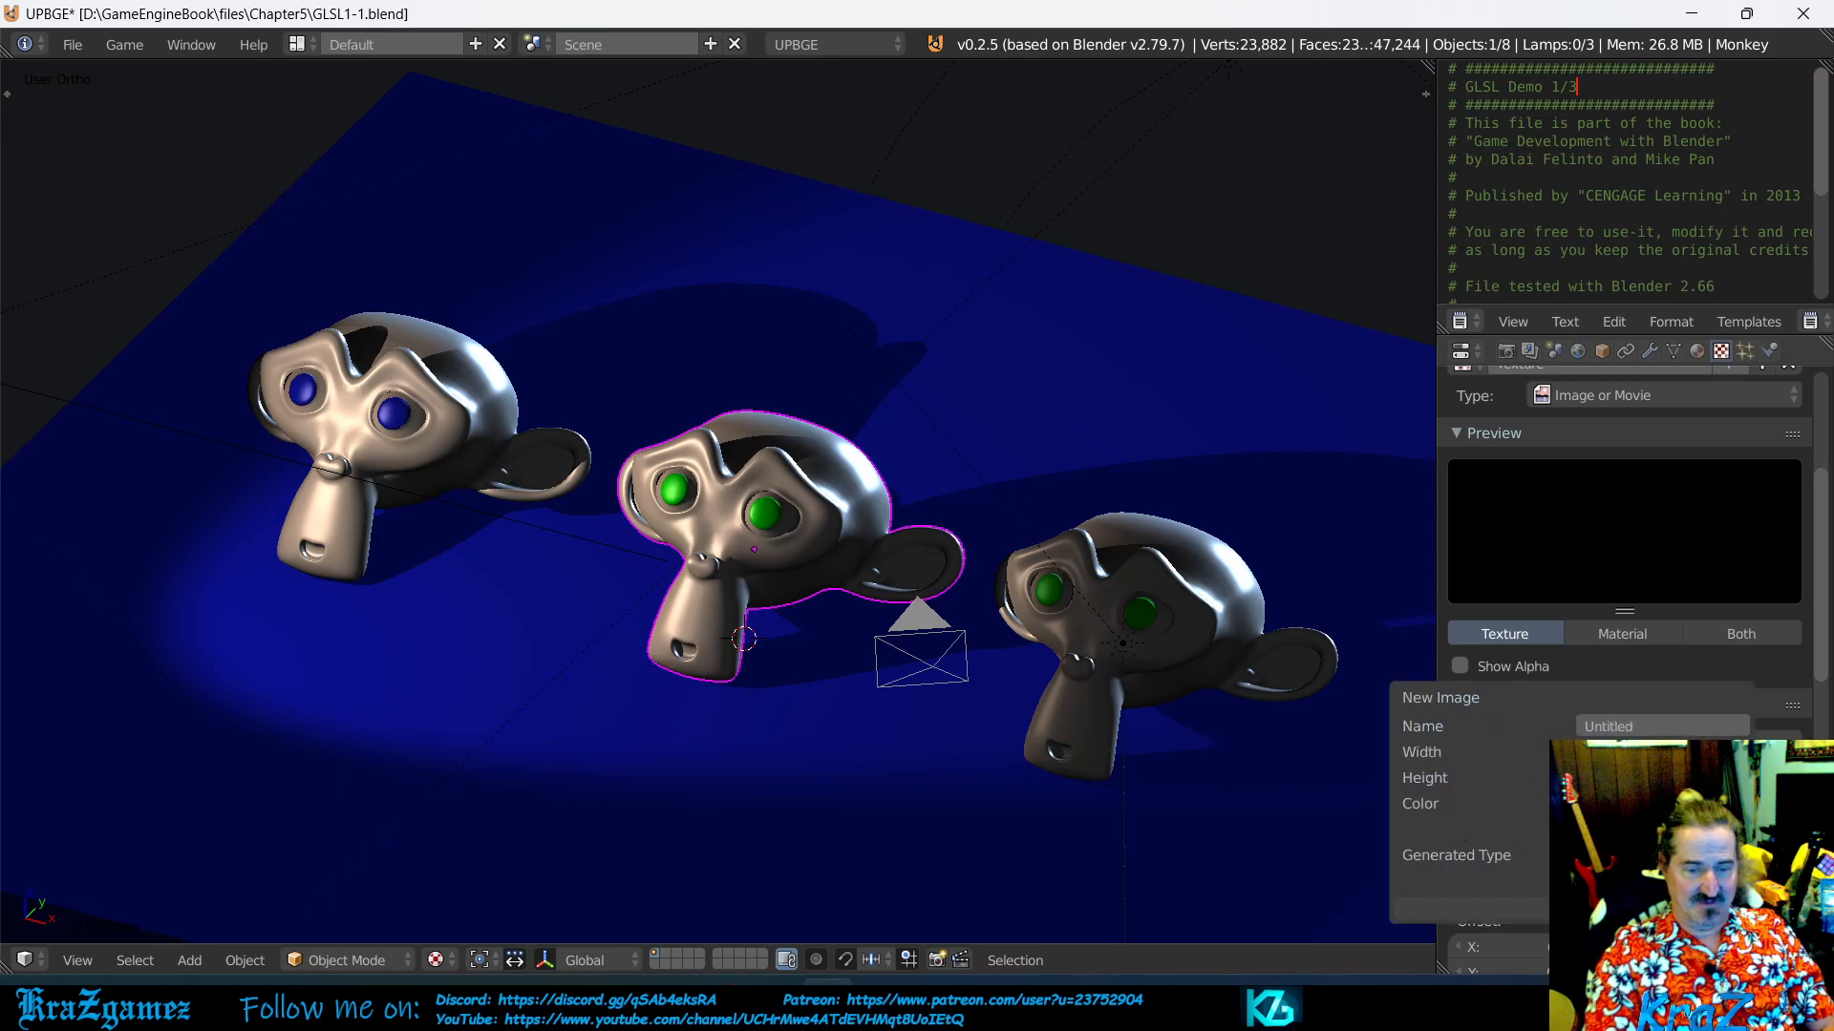
pyautogui.click(1322, 960)
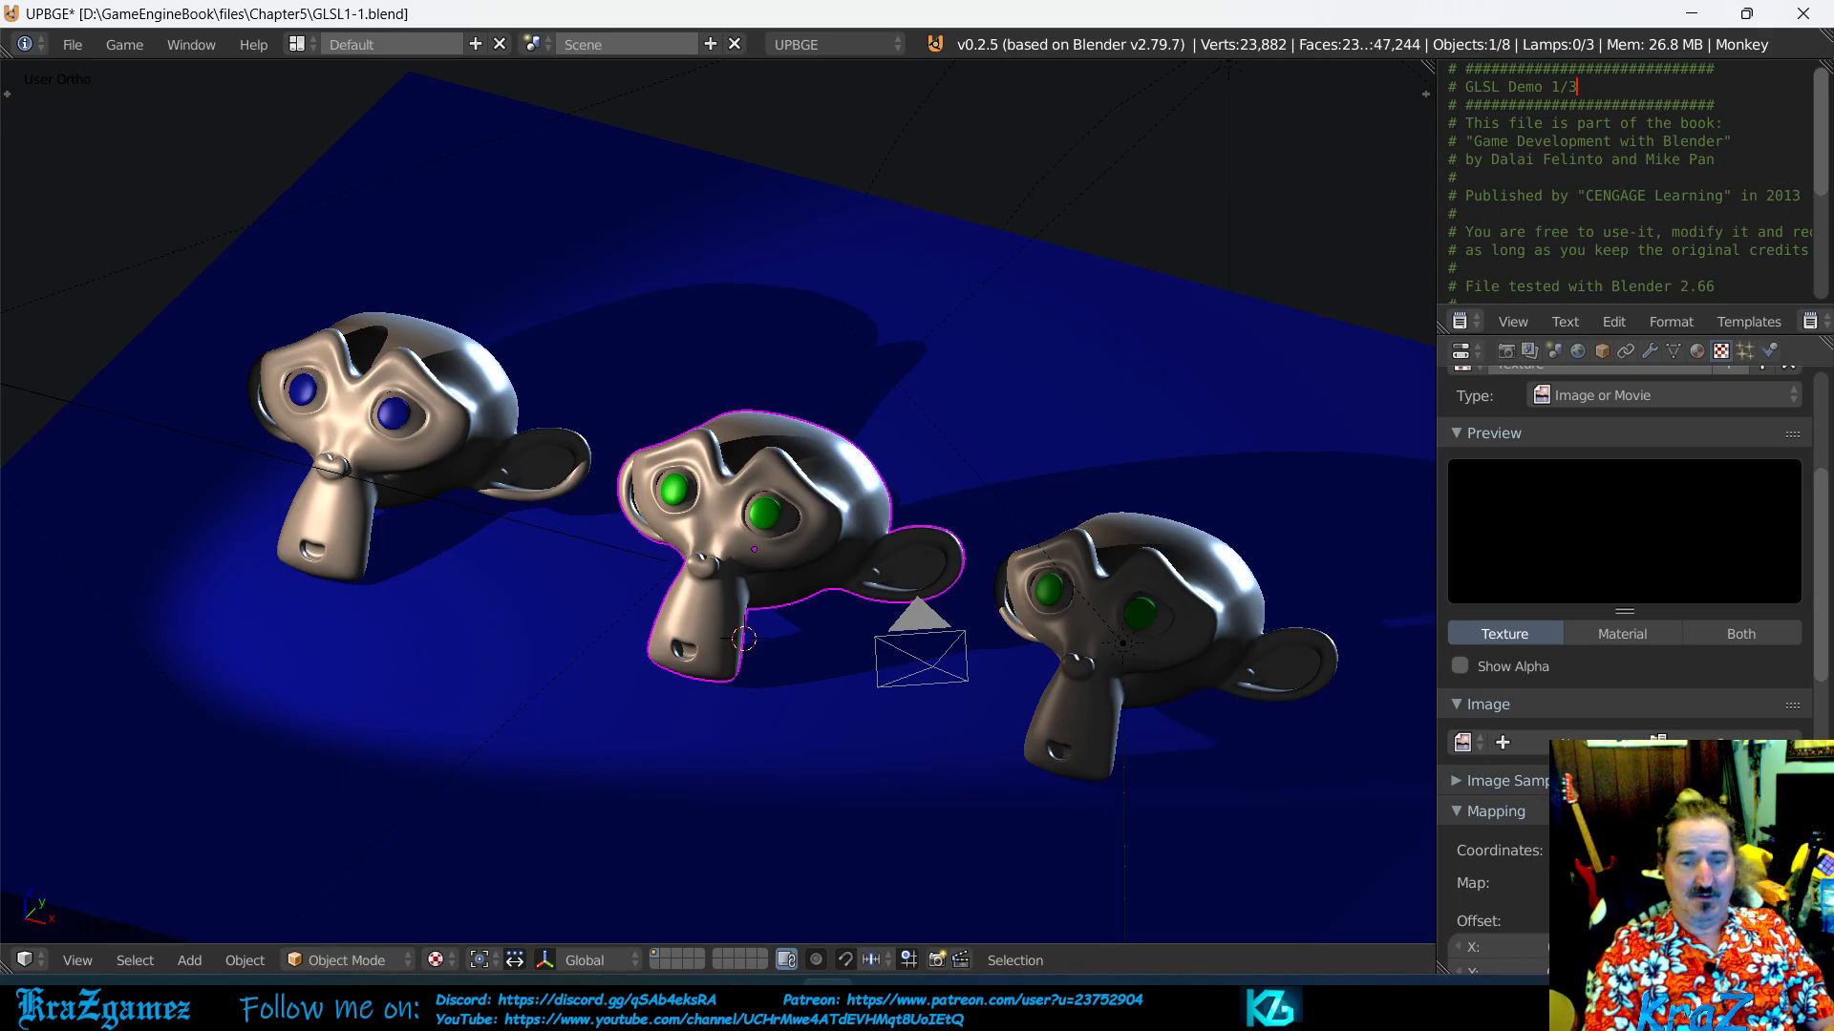
pyautogui.click(1724, 743)
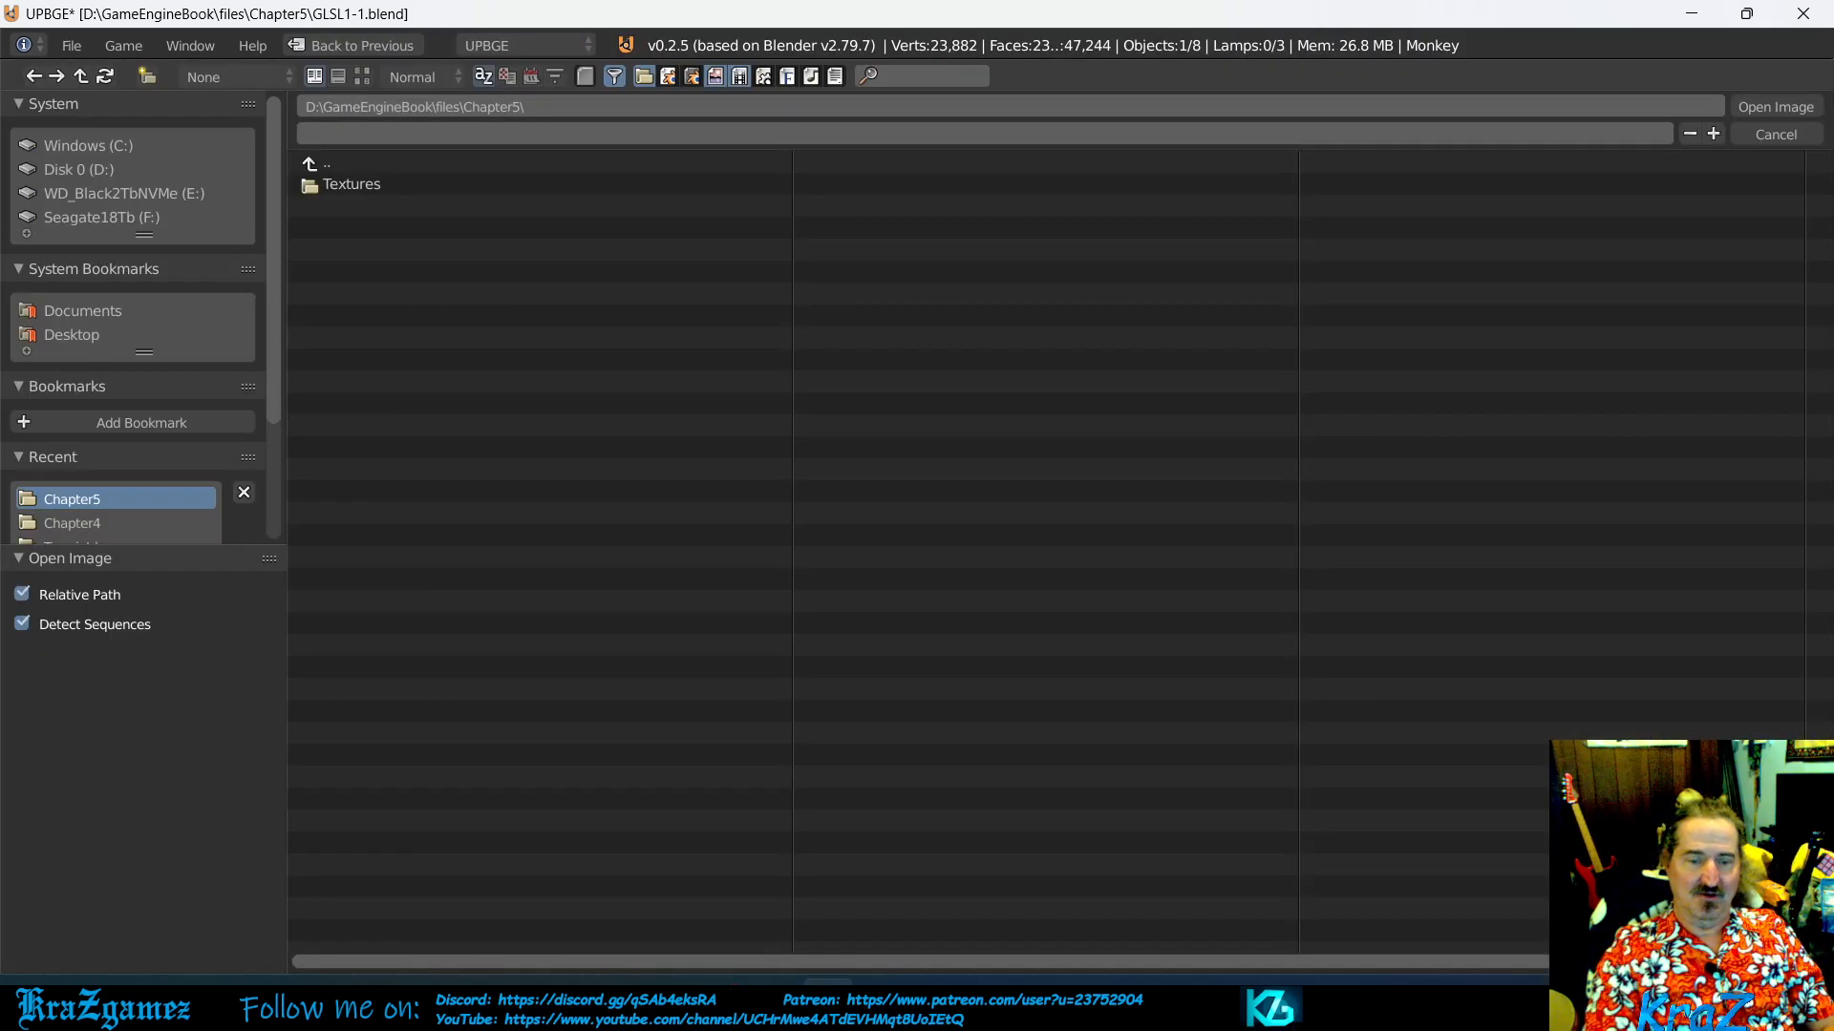
pyautogui.click(377, 187)
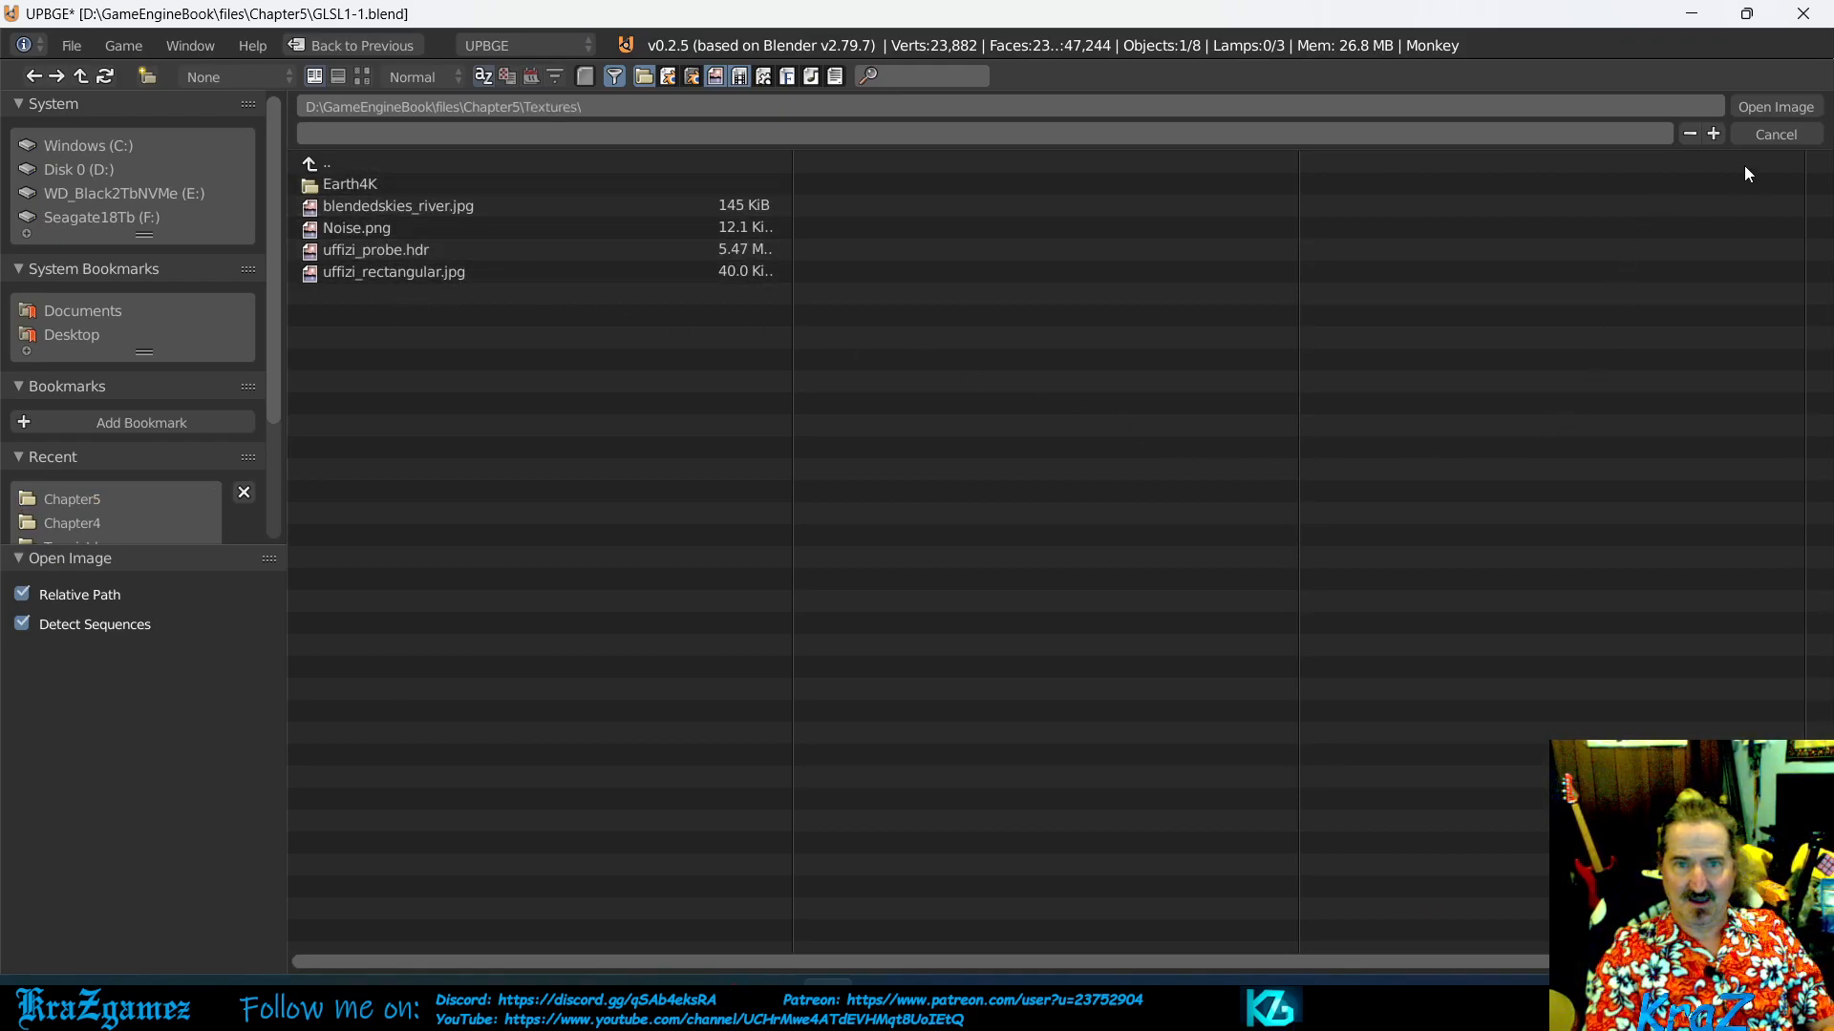
pyautogui.click(1773, 136)
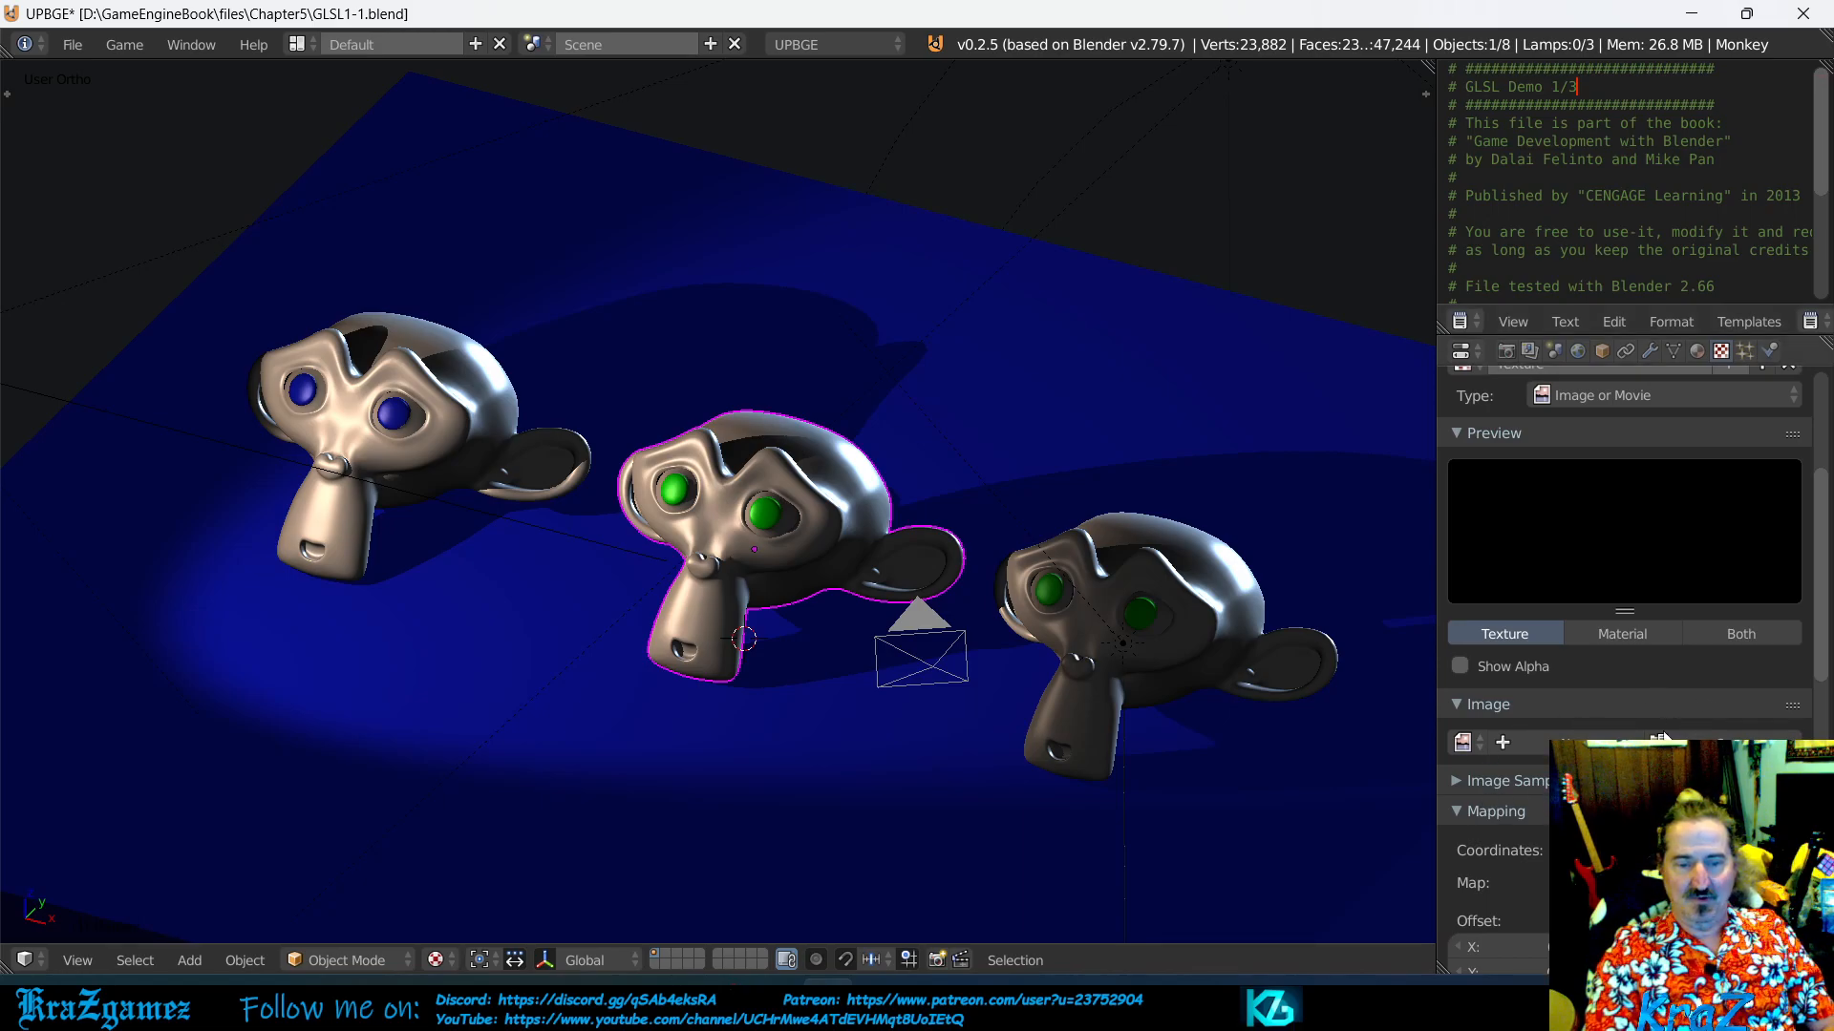
# - Create a new image named mytext for the GreenEyes texture, using the Color Grid generated type
pyautogui.click(1605, 743)
pyautogui.click(1614, 723)
pyautogui.write('myte')
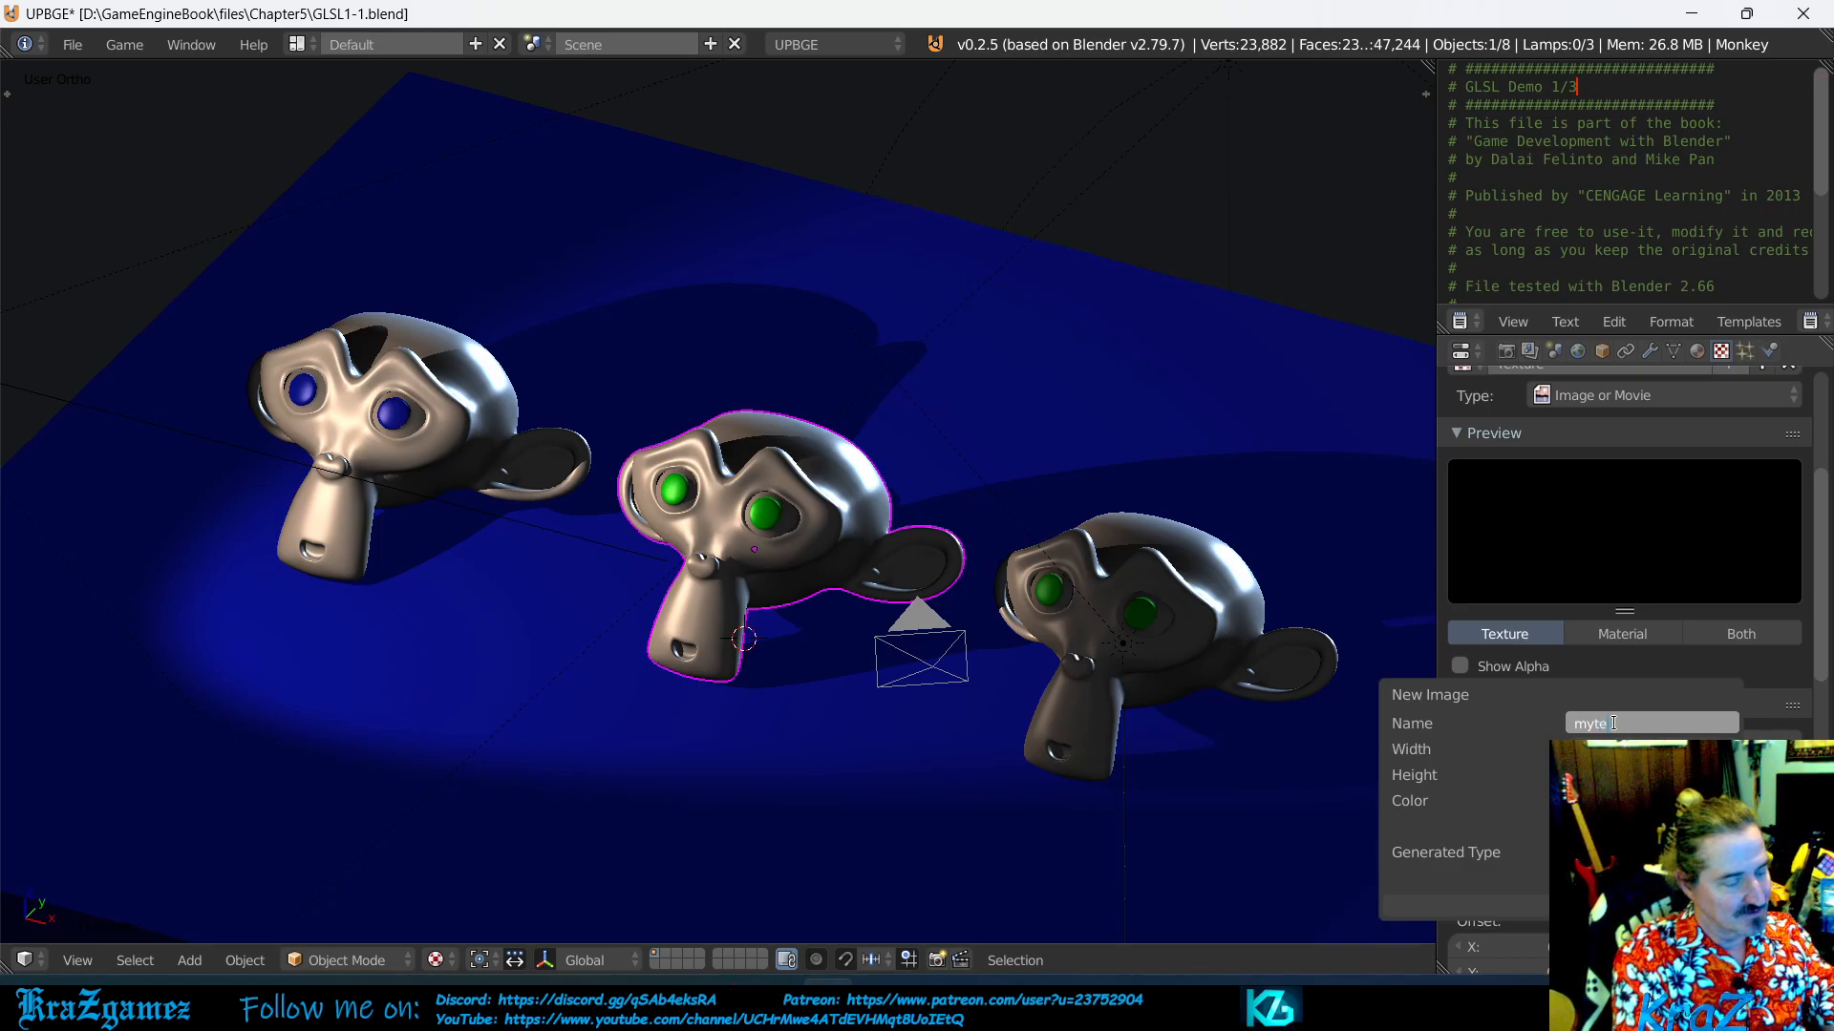
pyautogui.write('x')
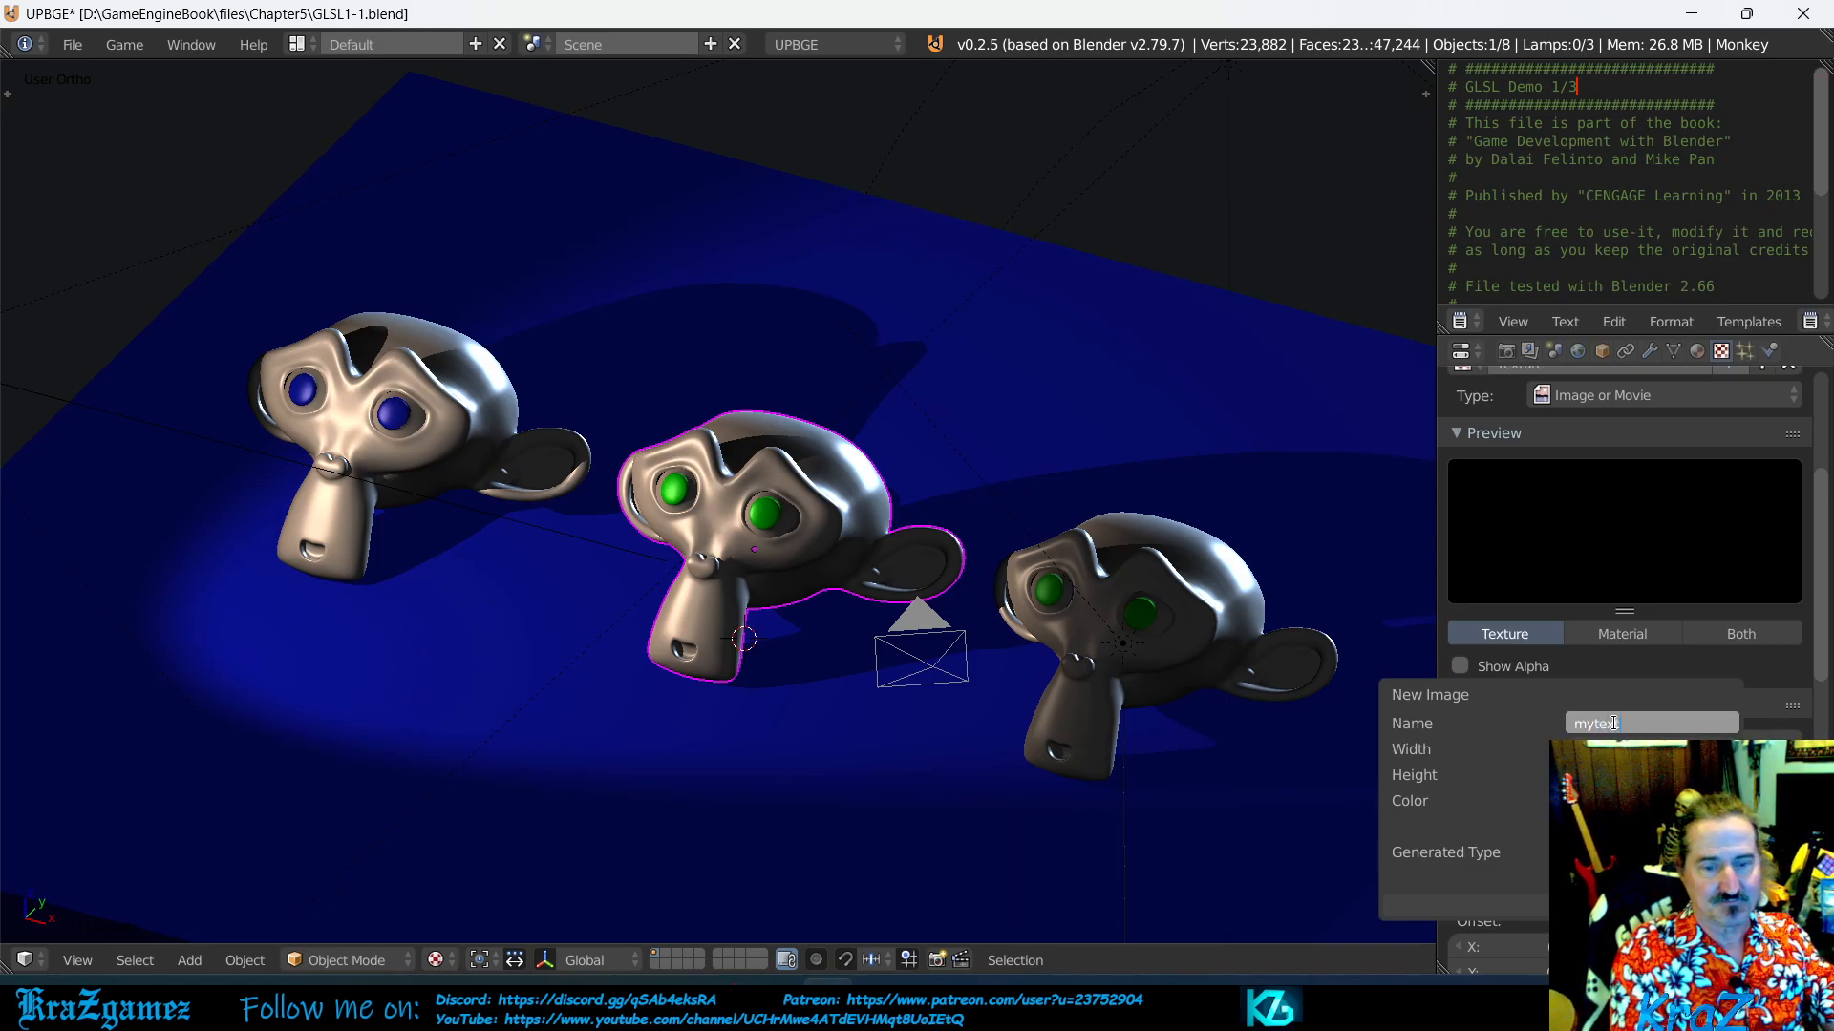
pyautogui.write('t')
pyautogui.press('Return')
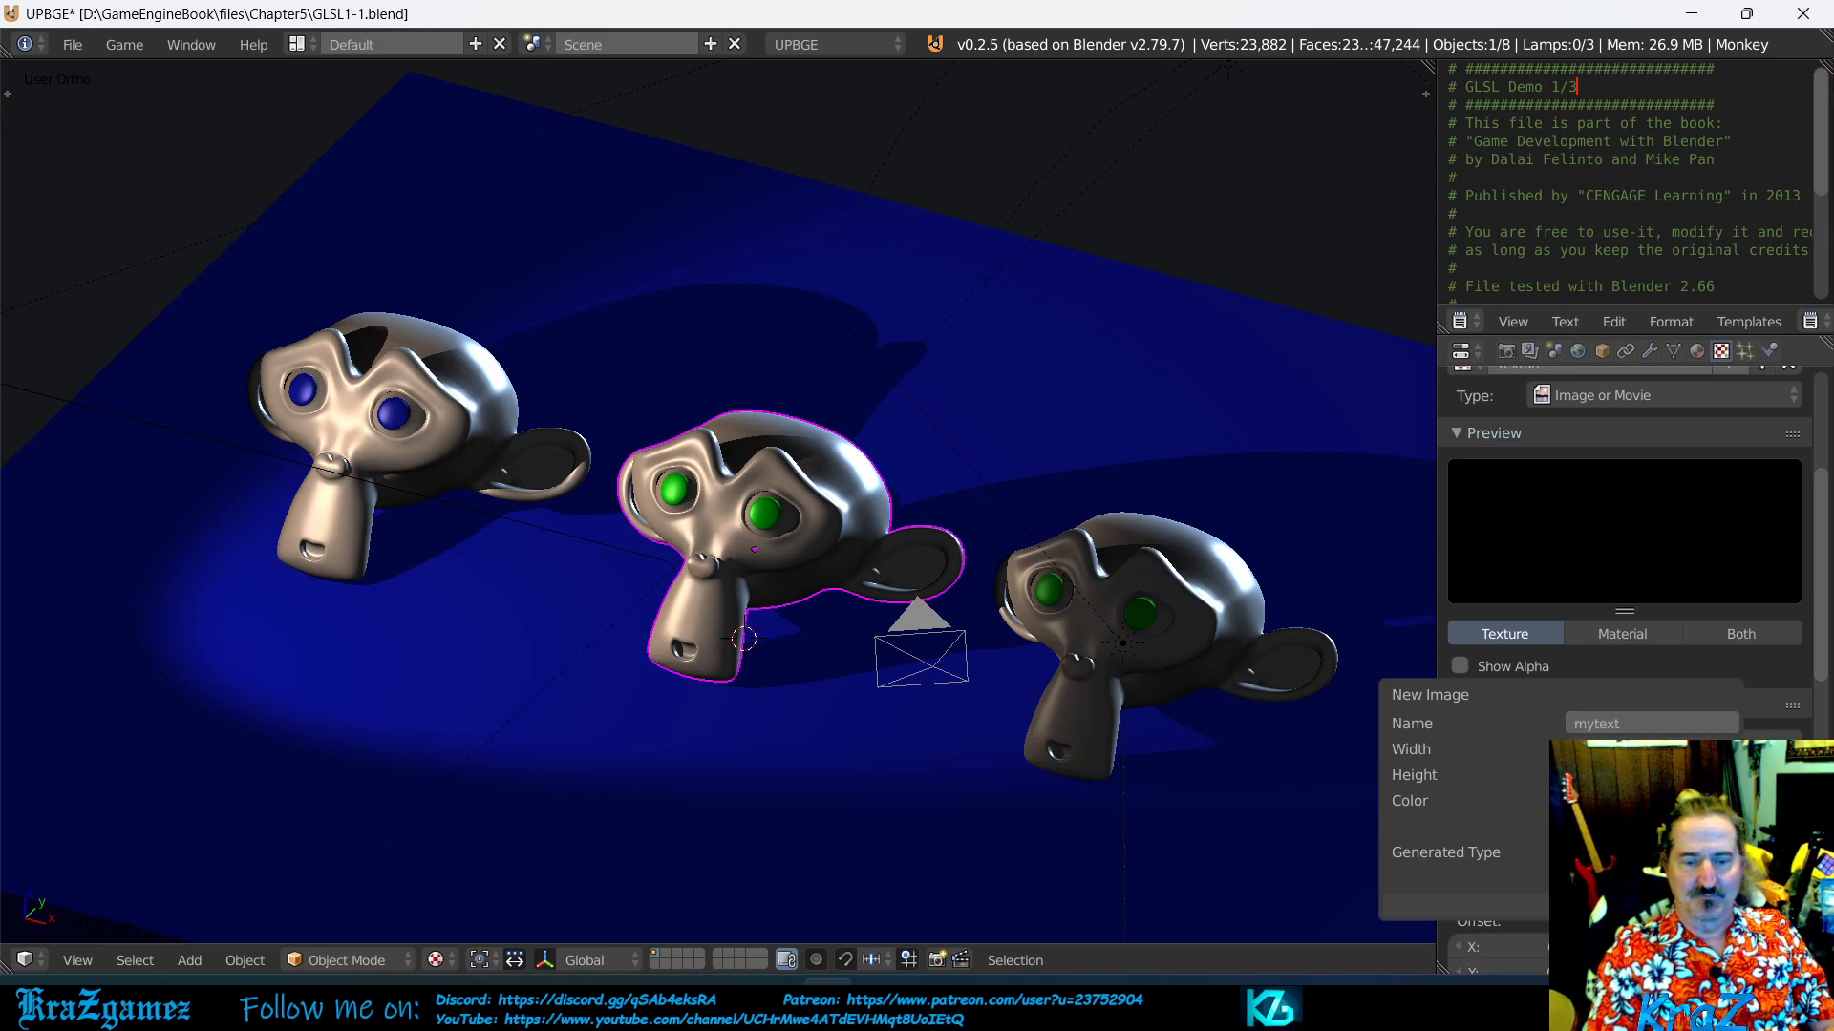
pyautogui.click(1635, 854)
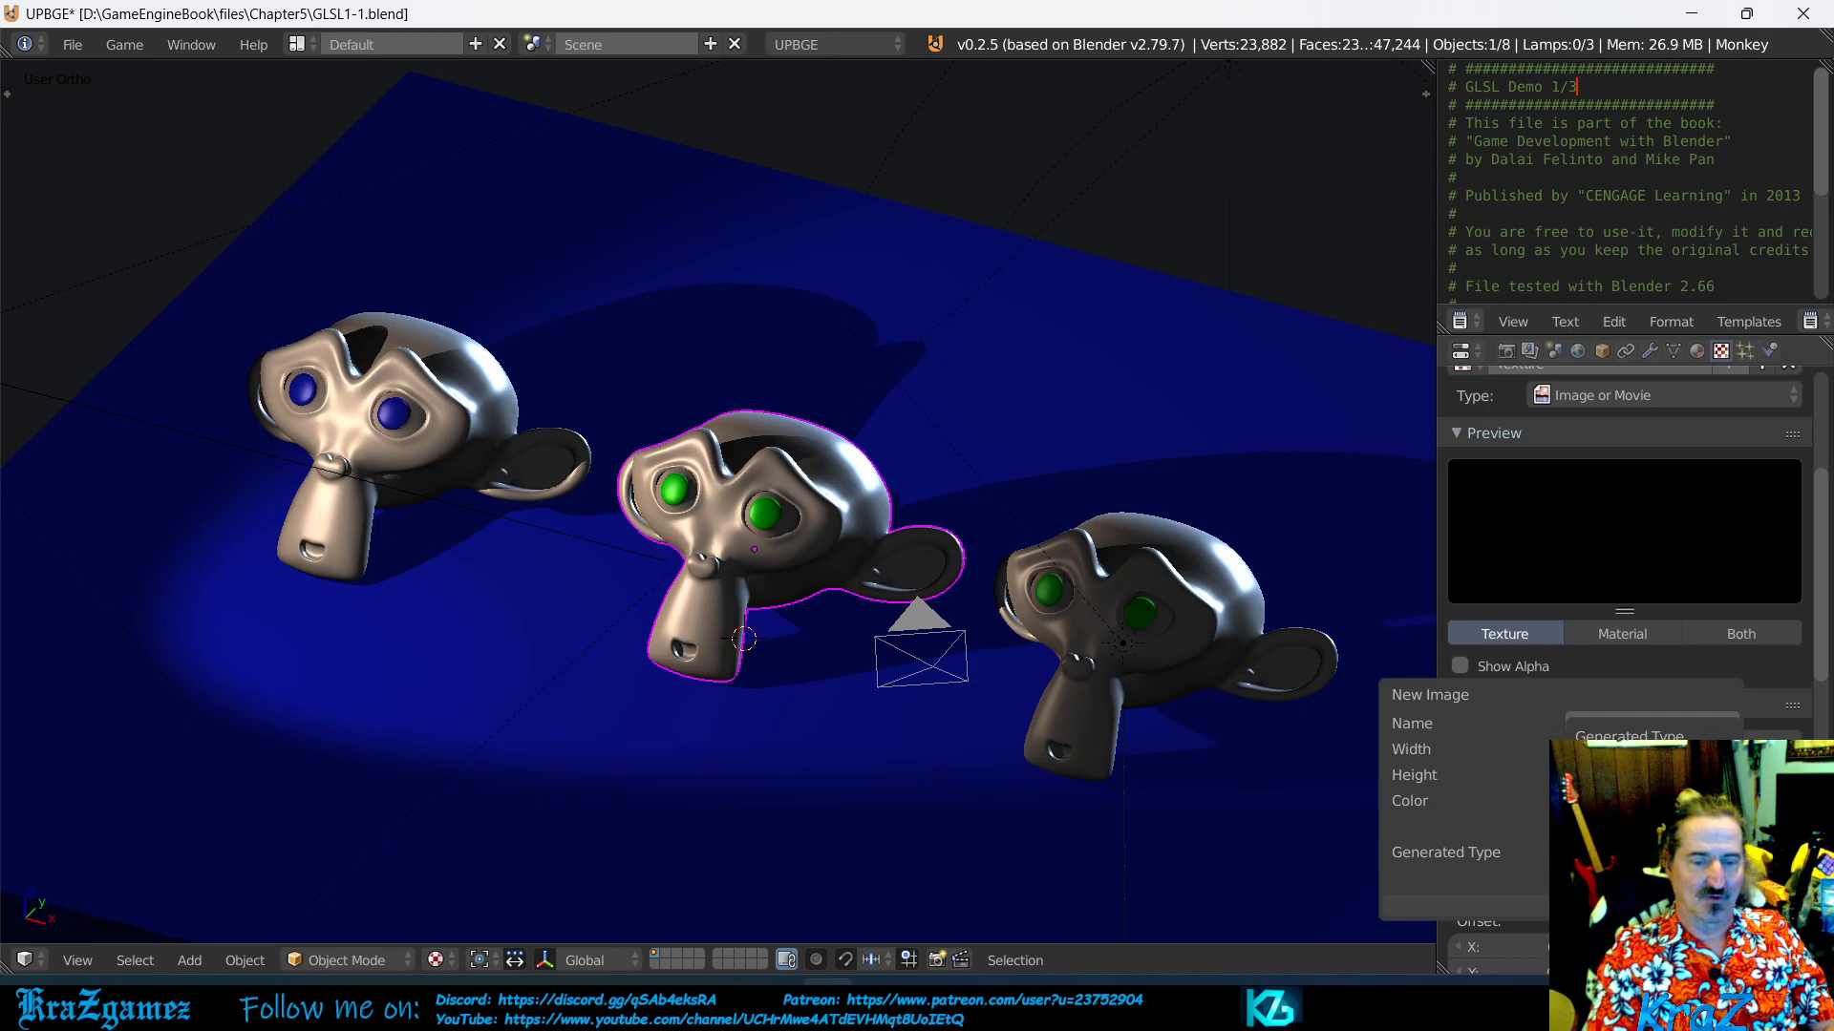
pyautogui.click(1635, 802)
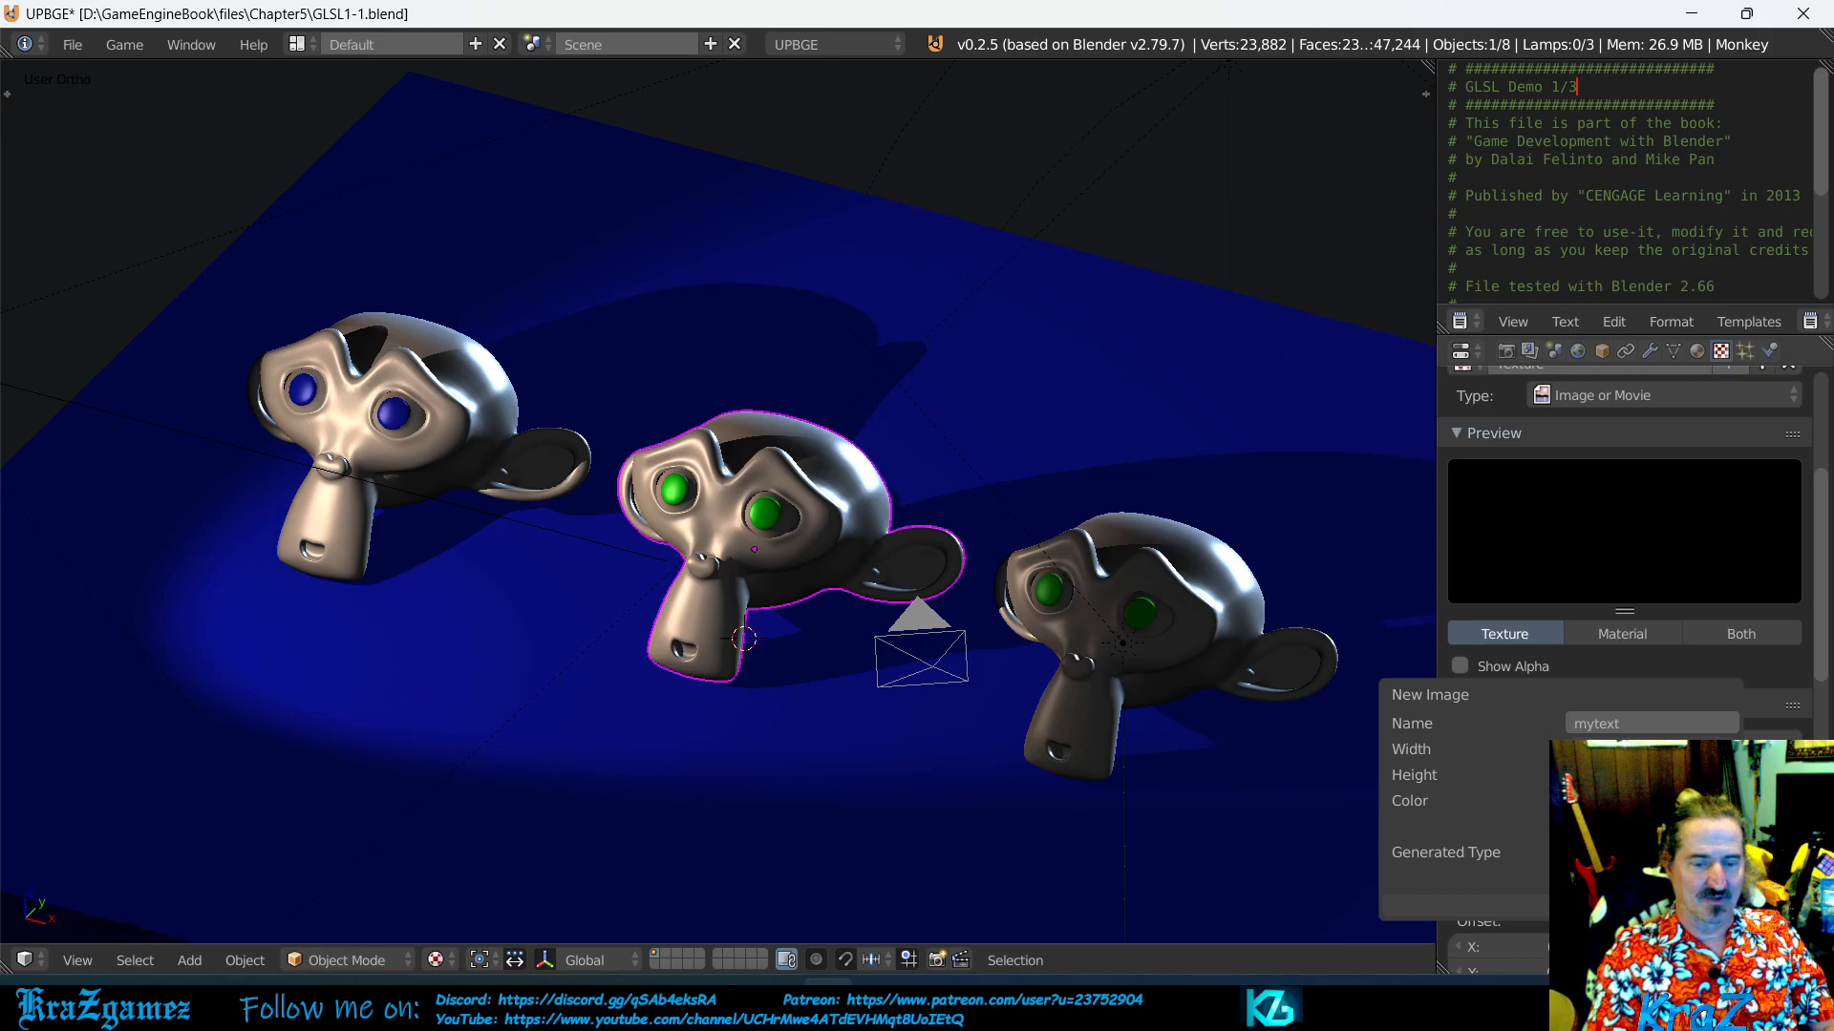
pyautogui.click(1643, 906)
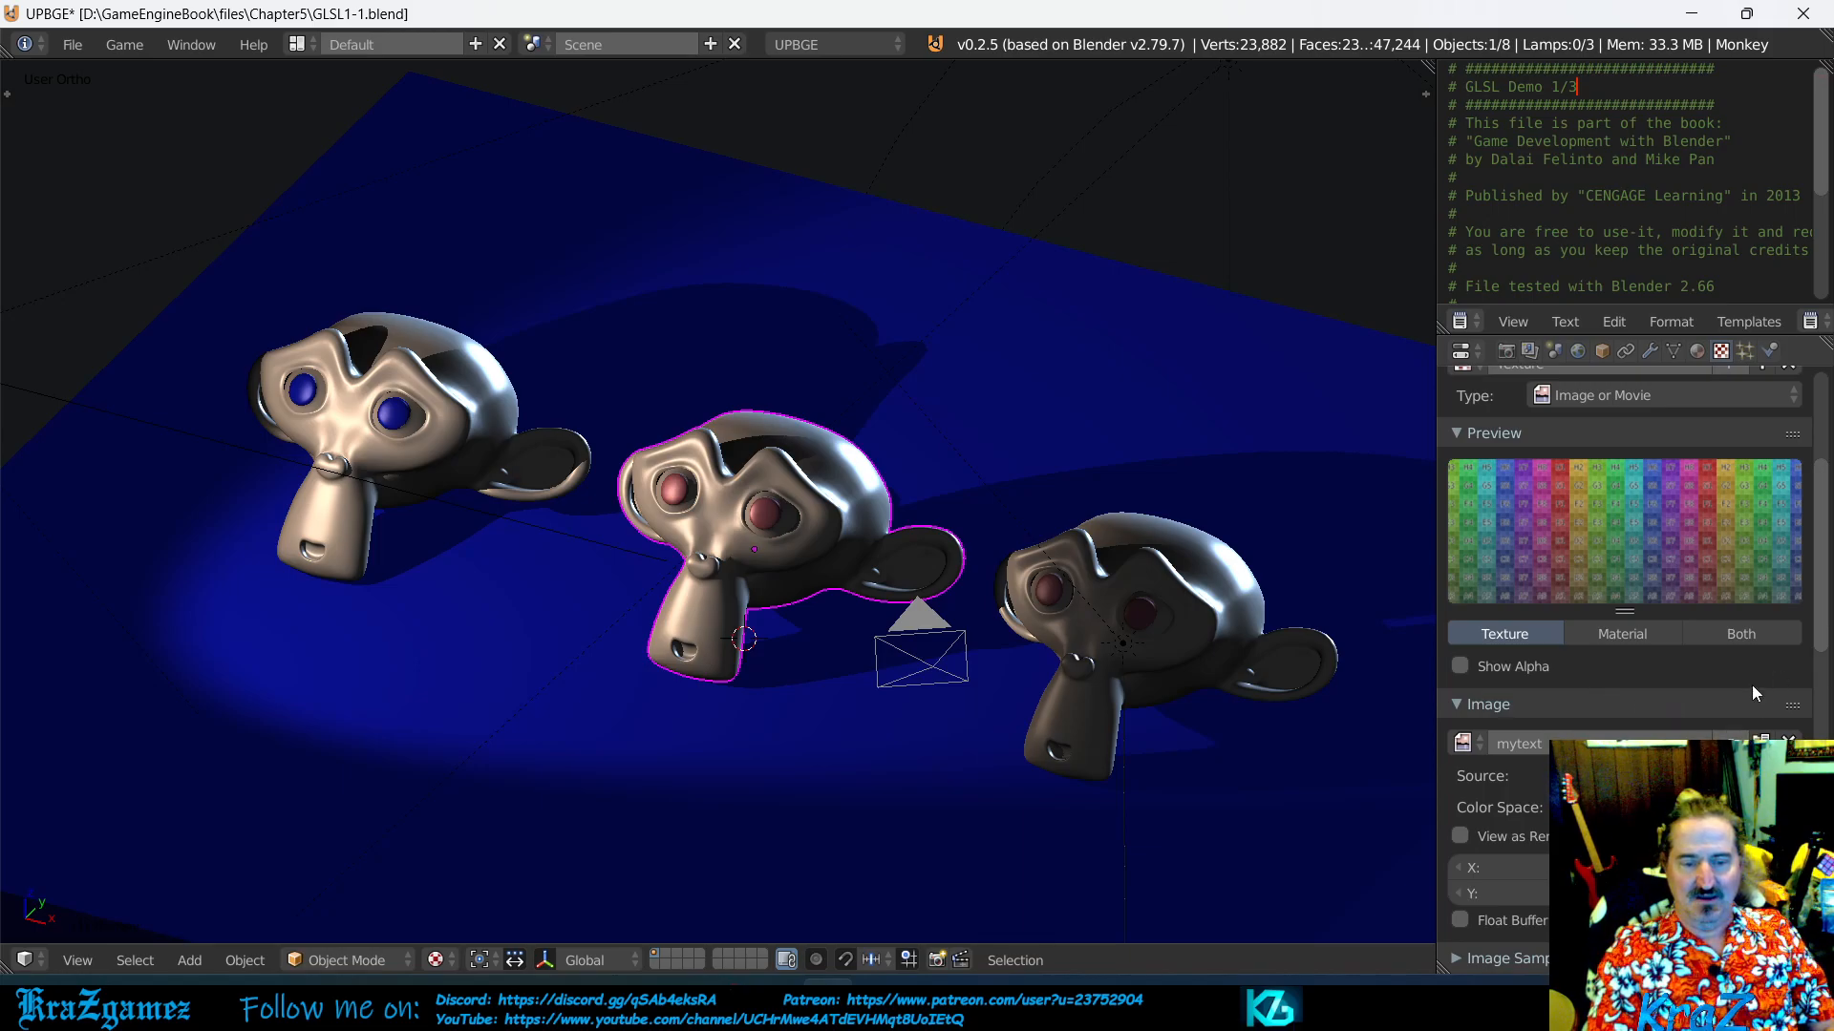
# - Review the texture's image, mapping, parallax and influence settings, as well as its slot and preview
pyautogui.scroll(-3, 1751, 685)
pyautogui.scroll(-2, 1751, 685)
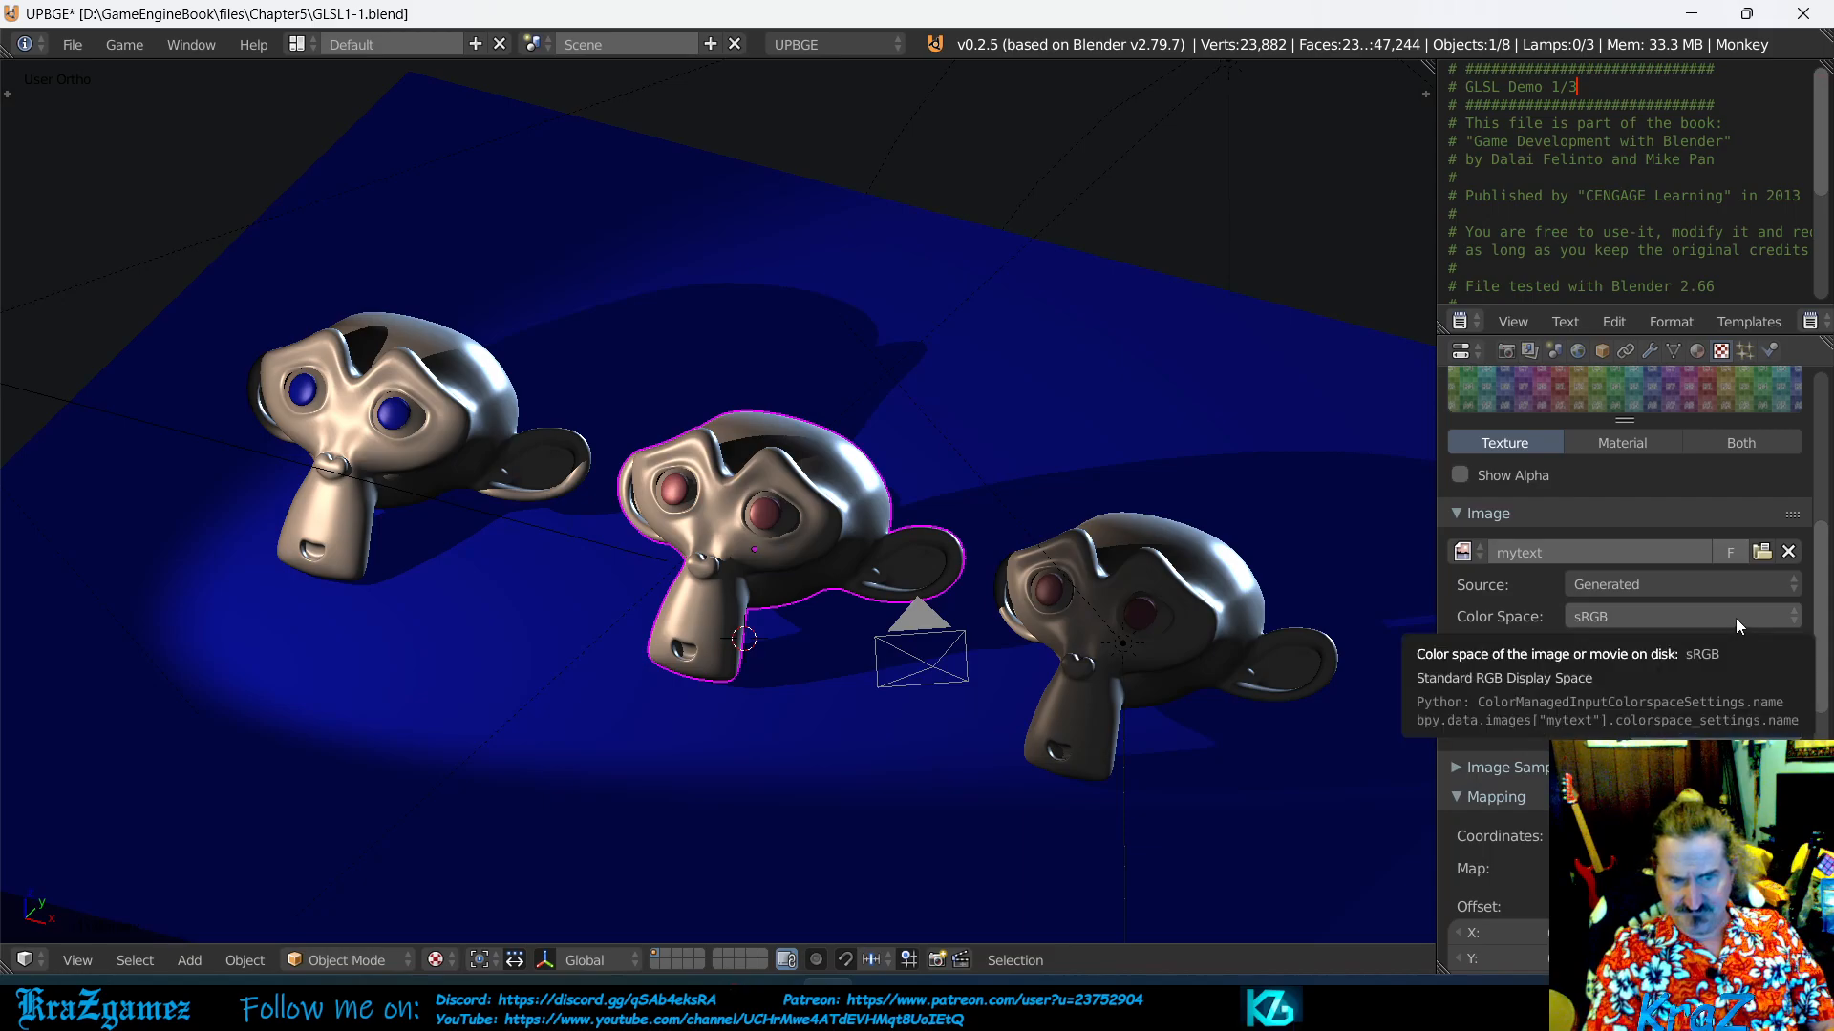
pyautogui.scroll(-6, 1607, 734)
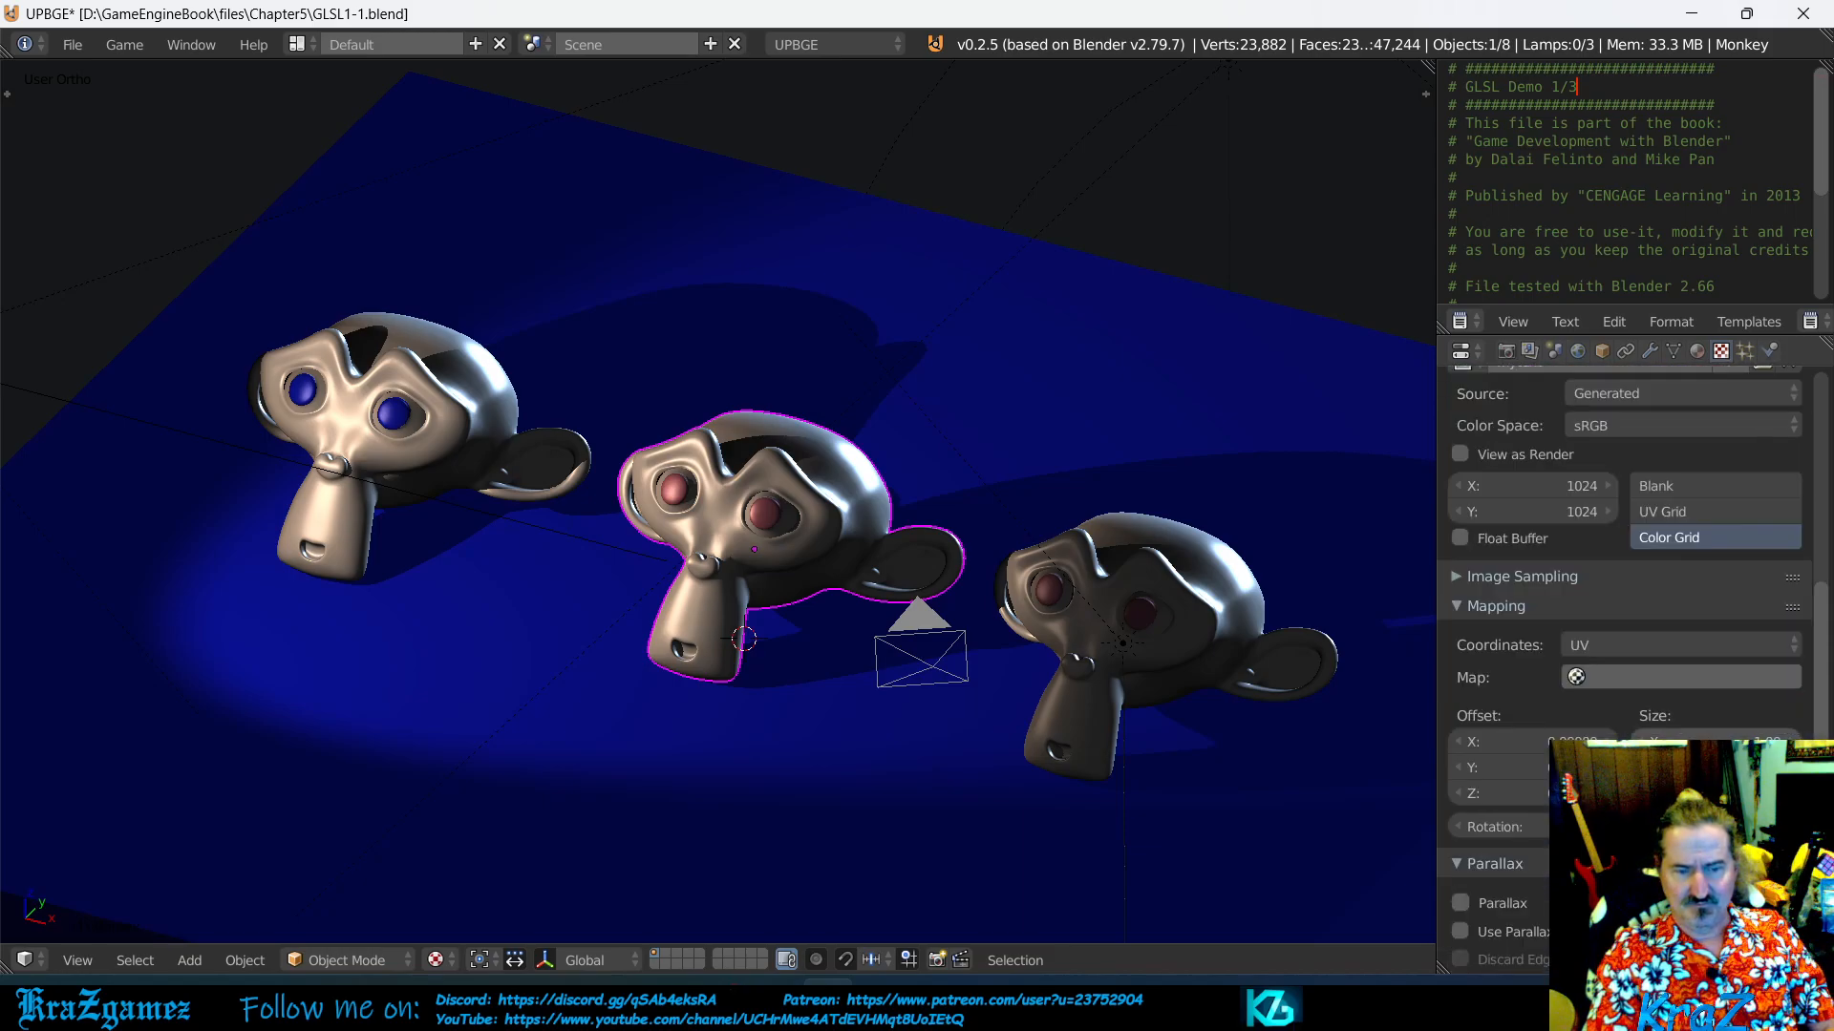
pyautogui.scroll(-5, 1624, 611)
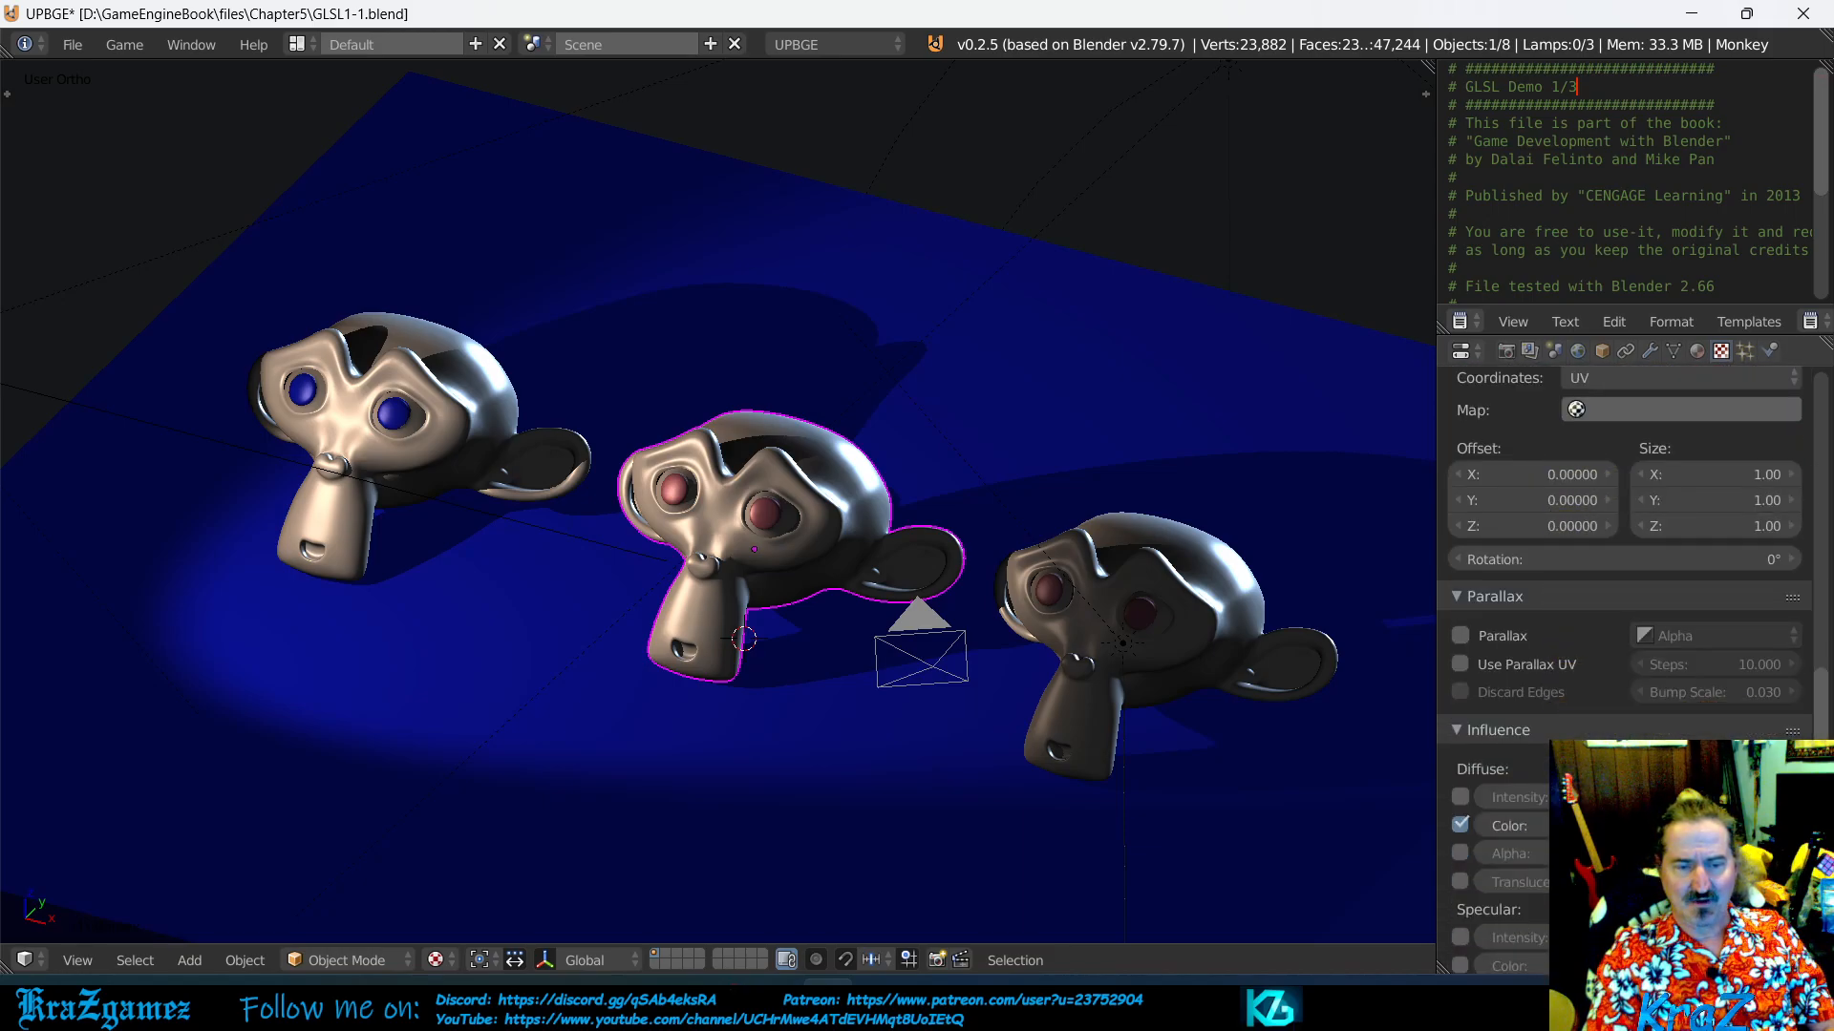
pyautogui.scroll(-7, 1623, 611)
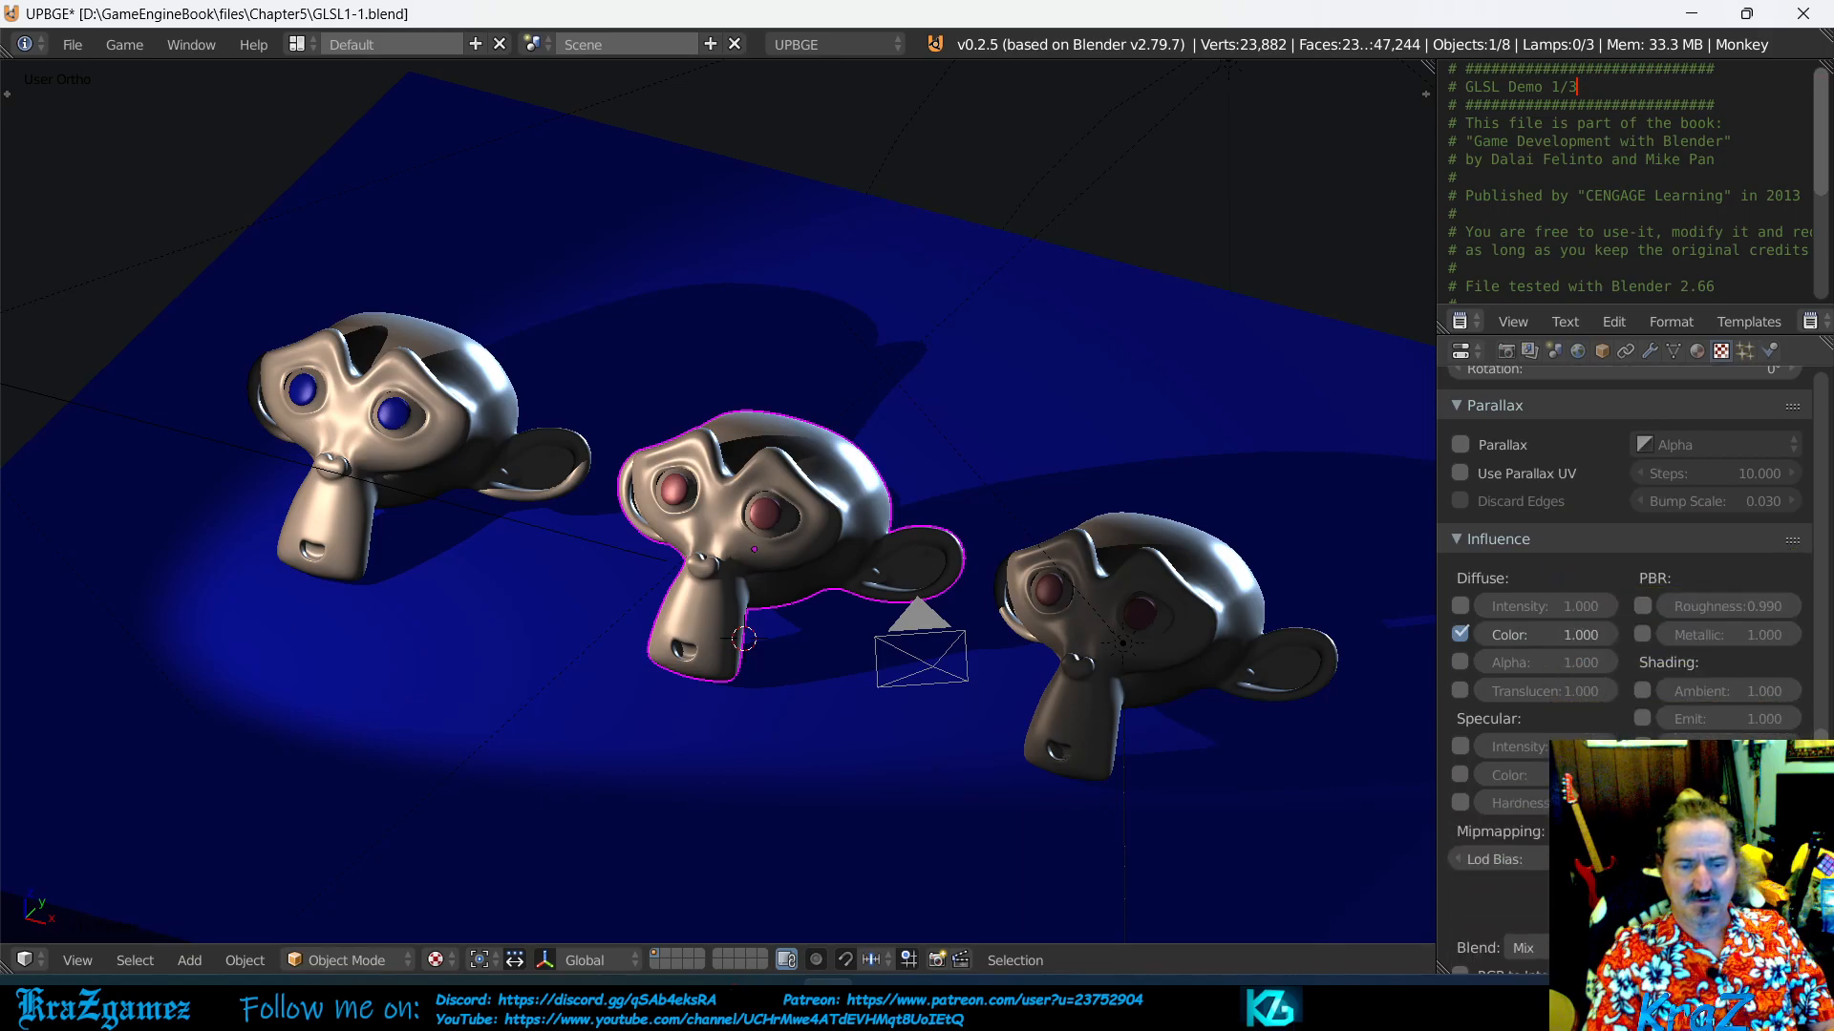
pyautogui.scroll(15, 1706, 717)
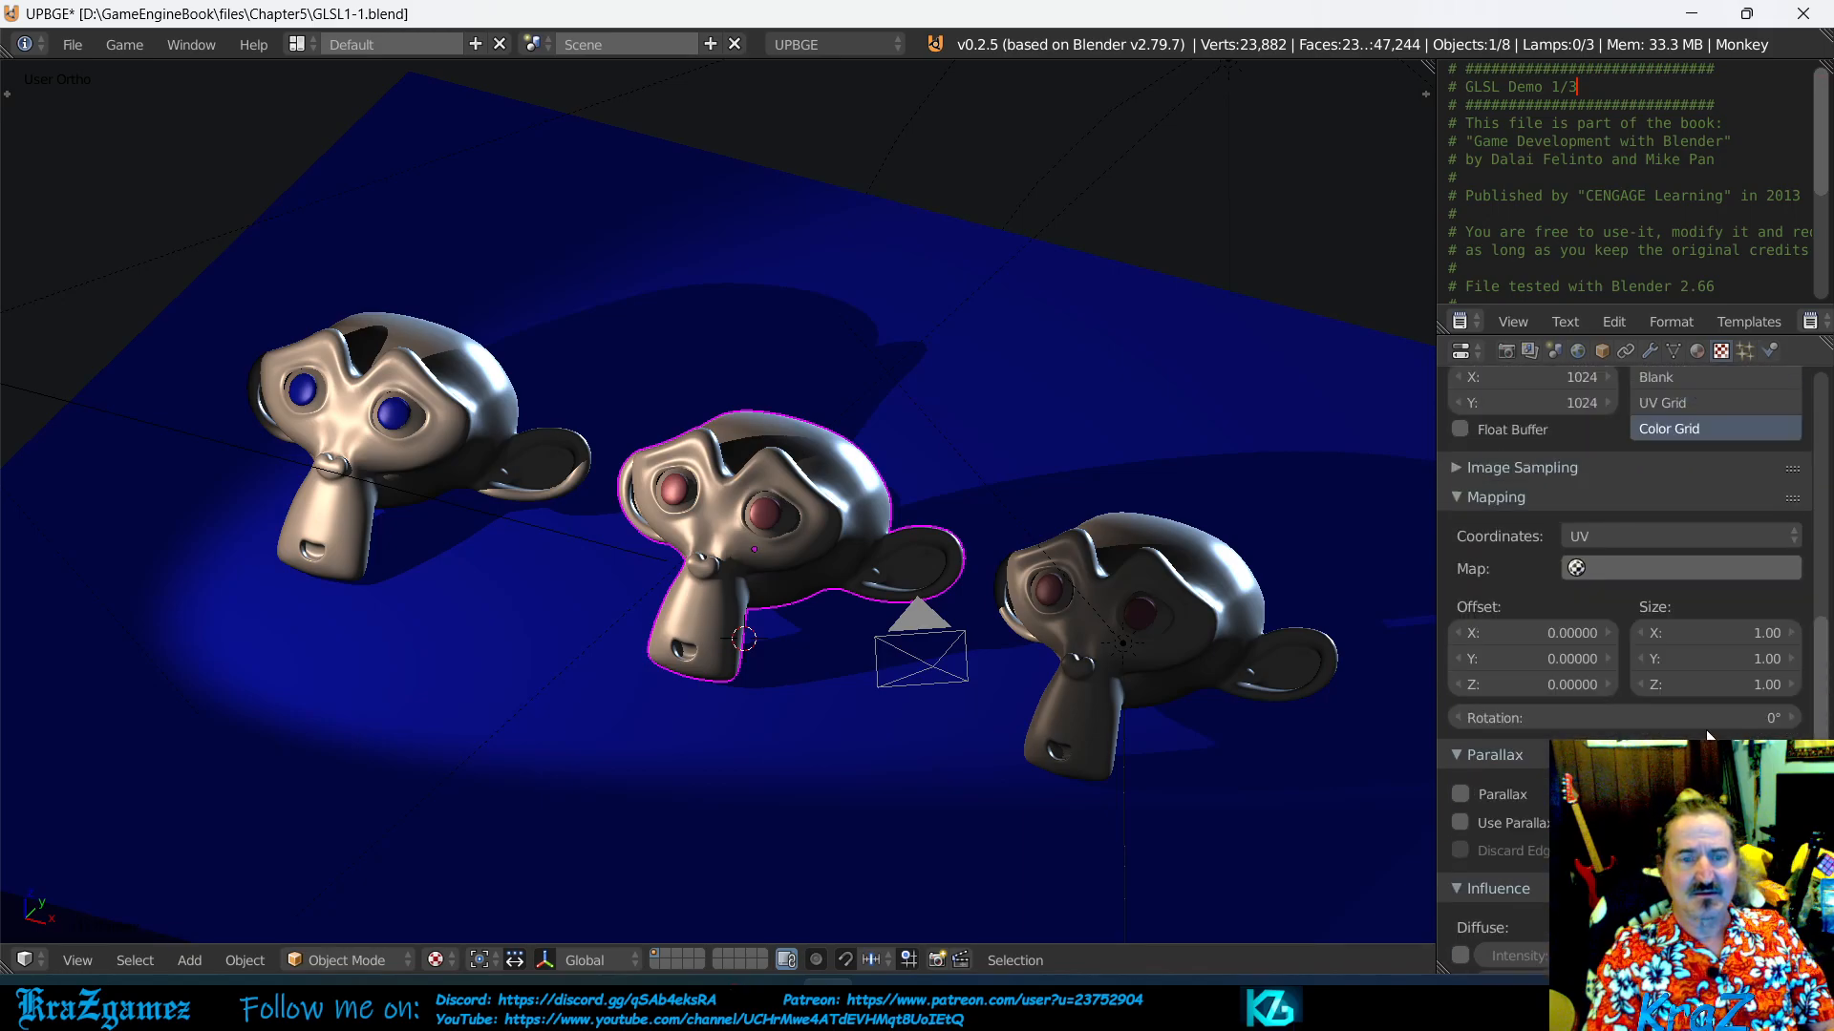
pyautogui.scroll(8, 1719, 602)
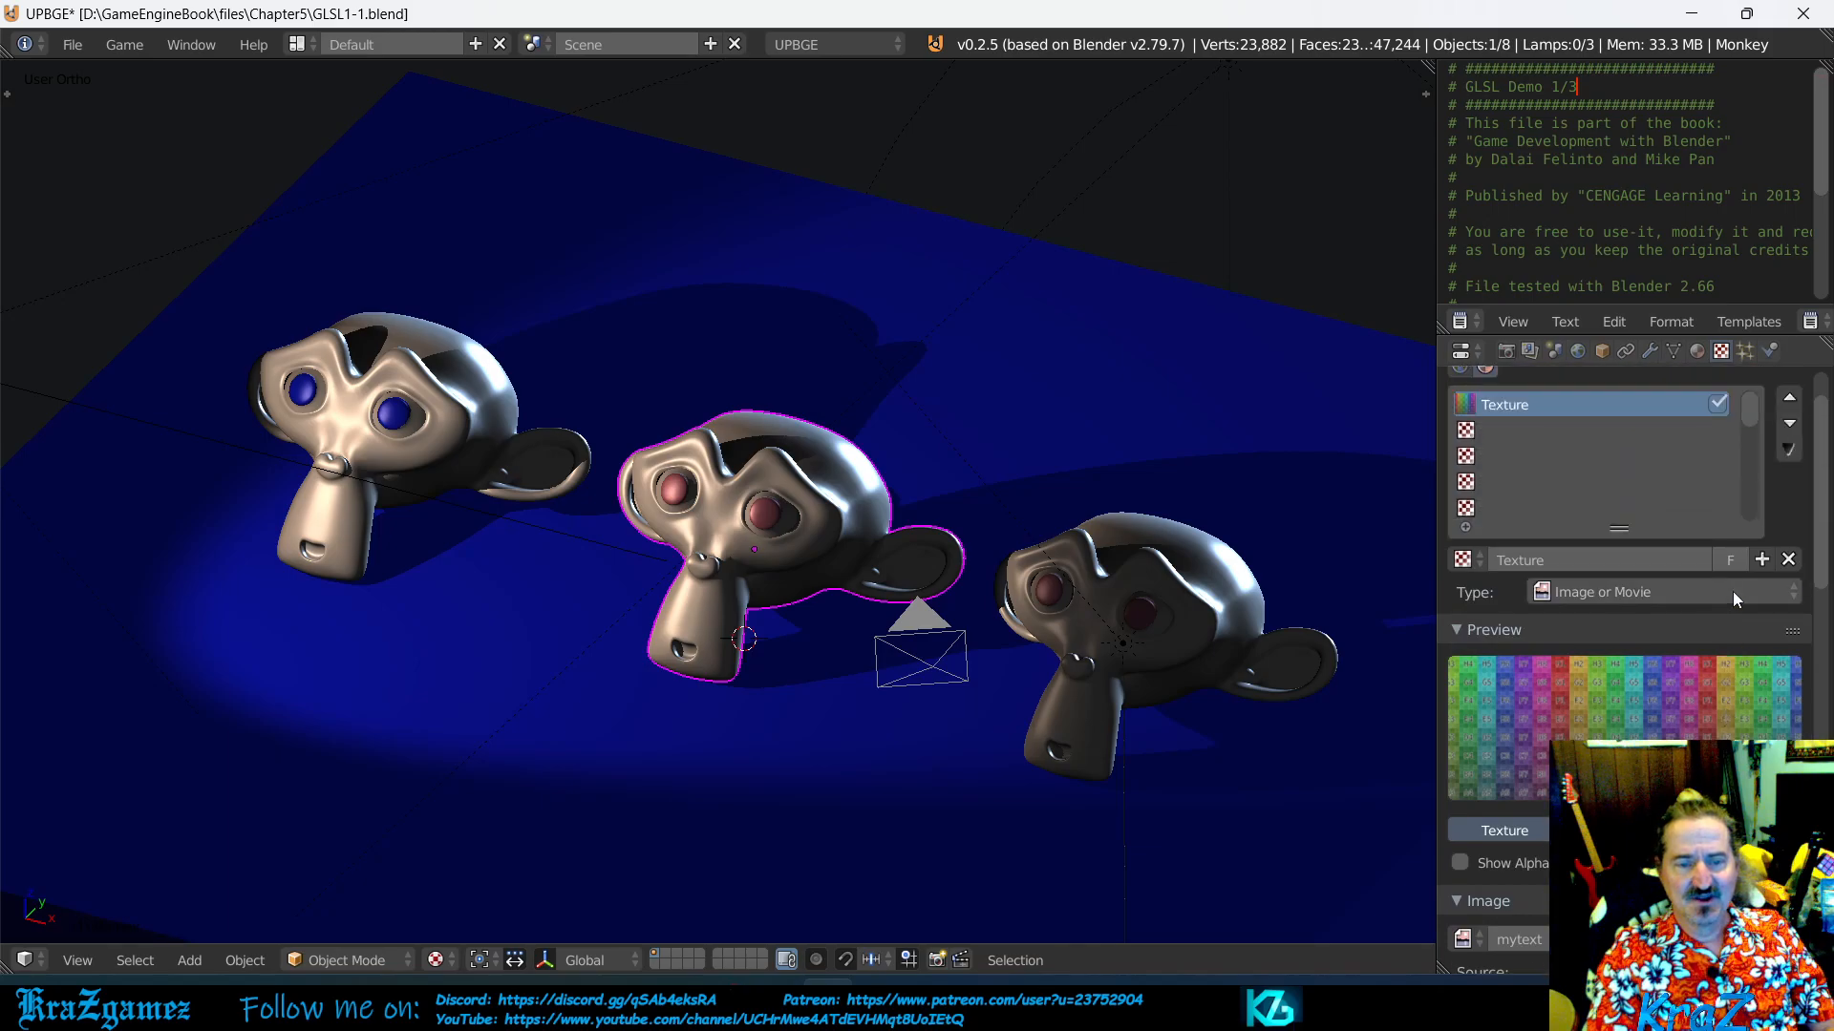
pyautogui.scroll(-6, 1688, 660)
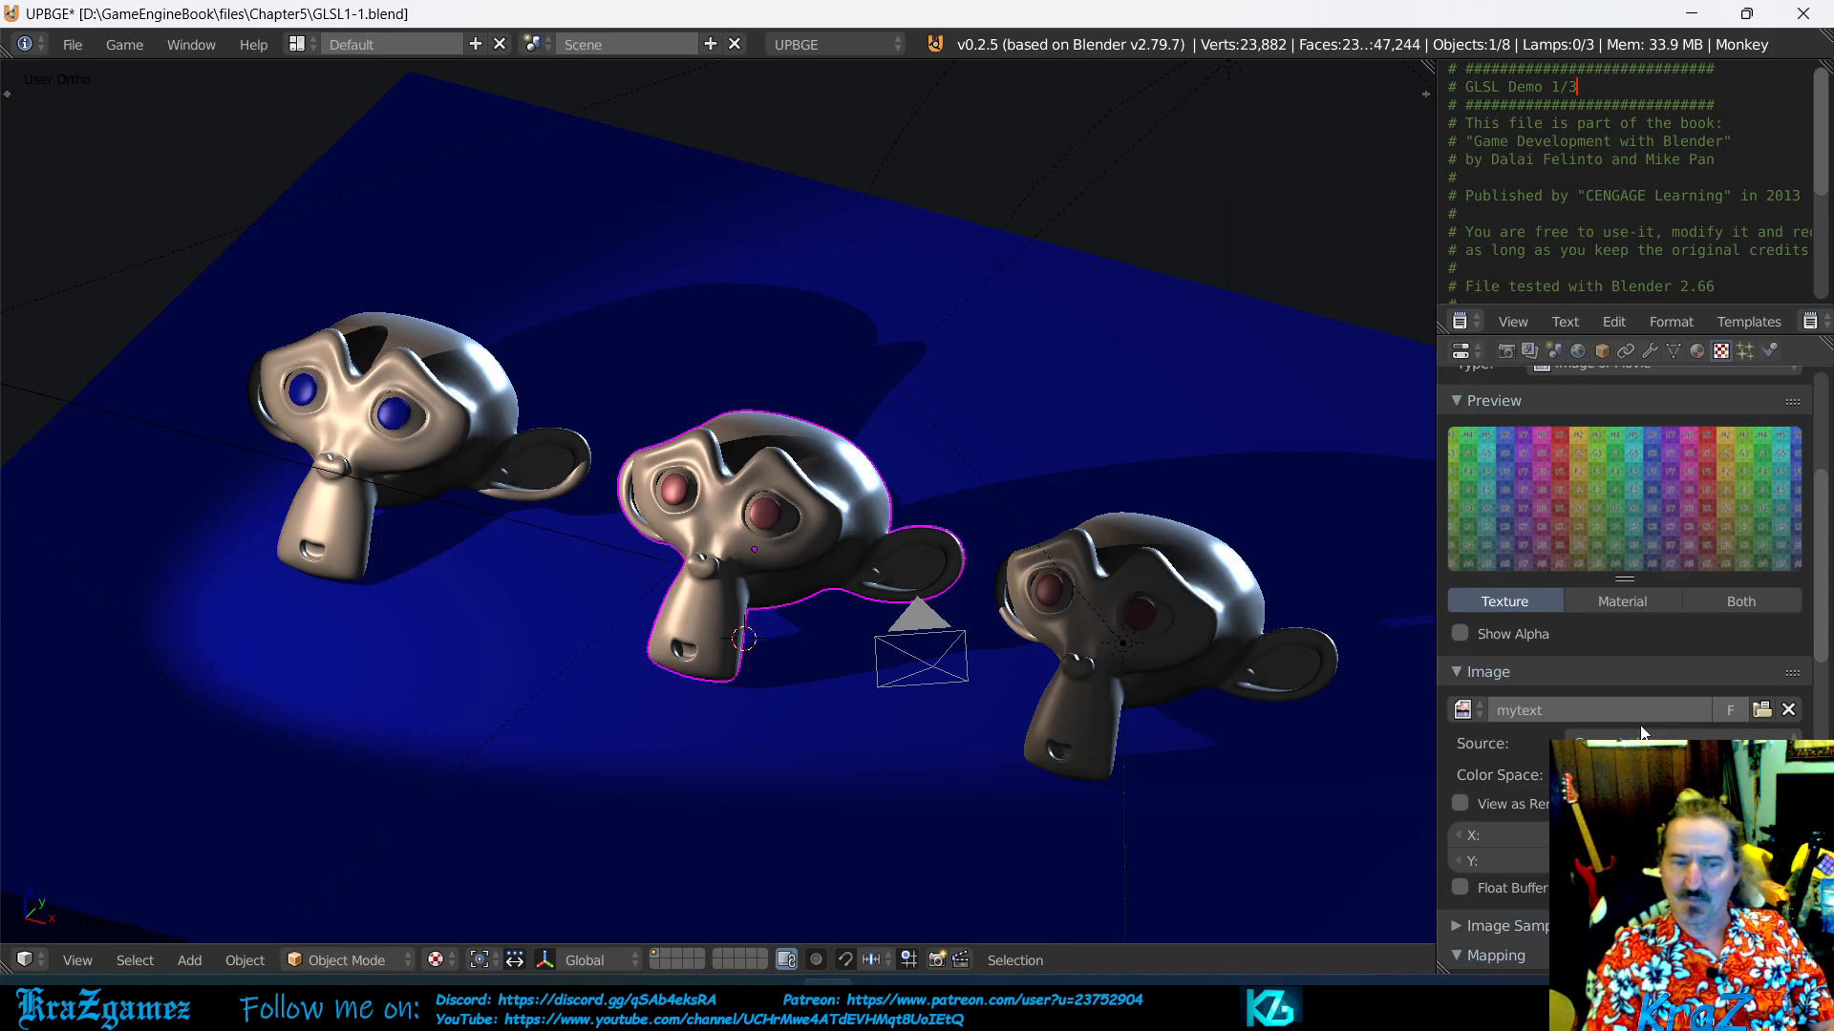
pyautogui.scroll(-2, 1753, 733)
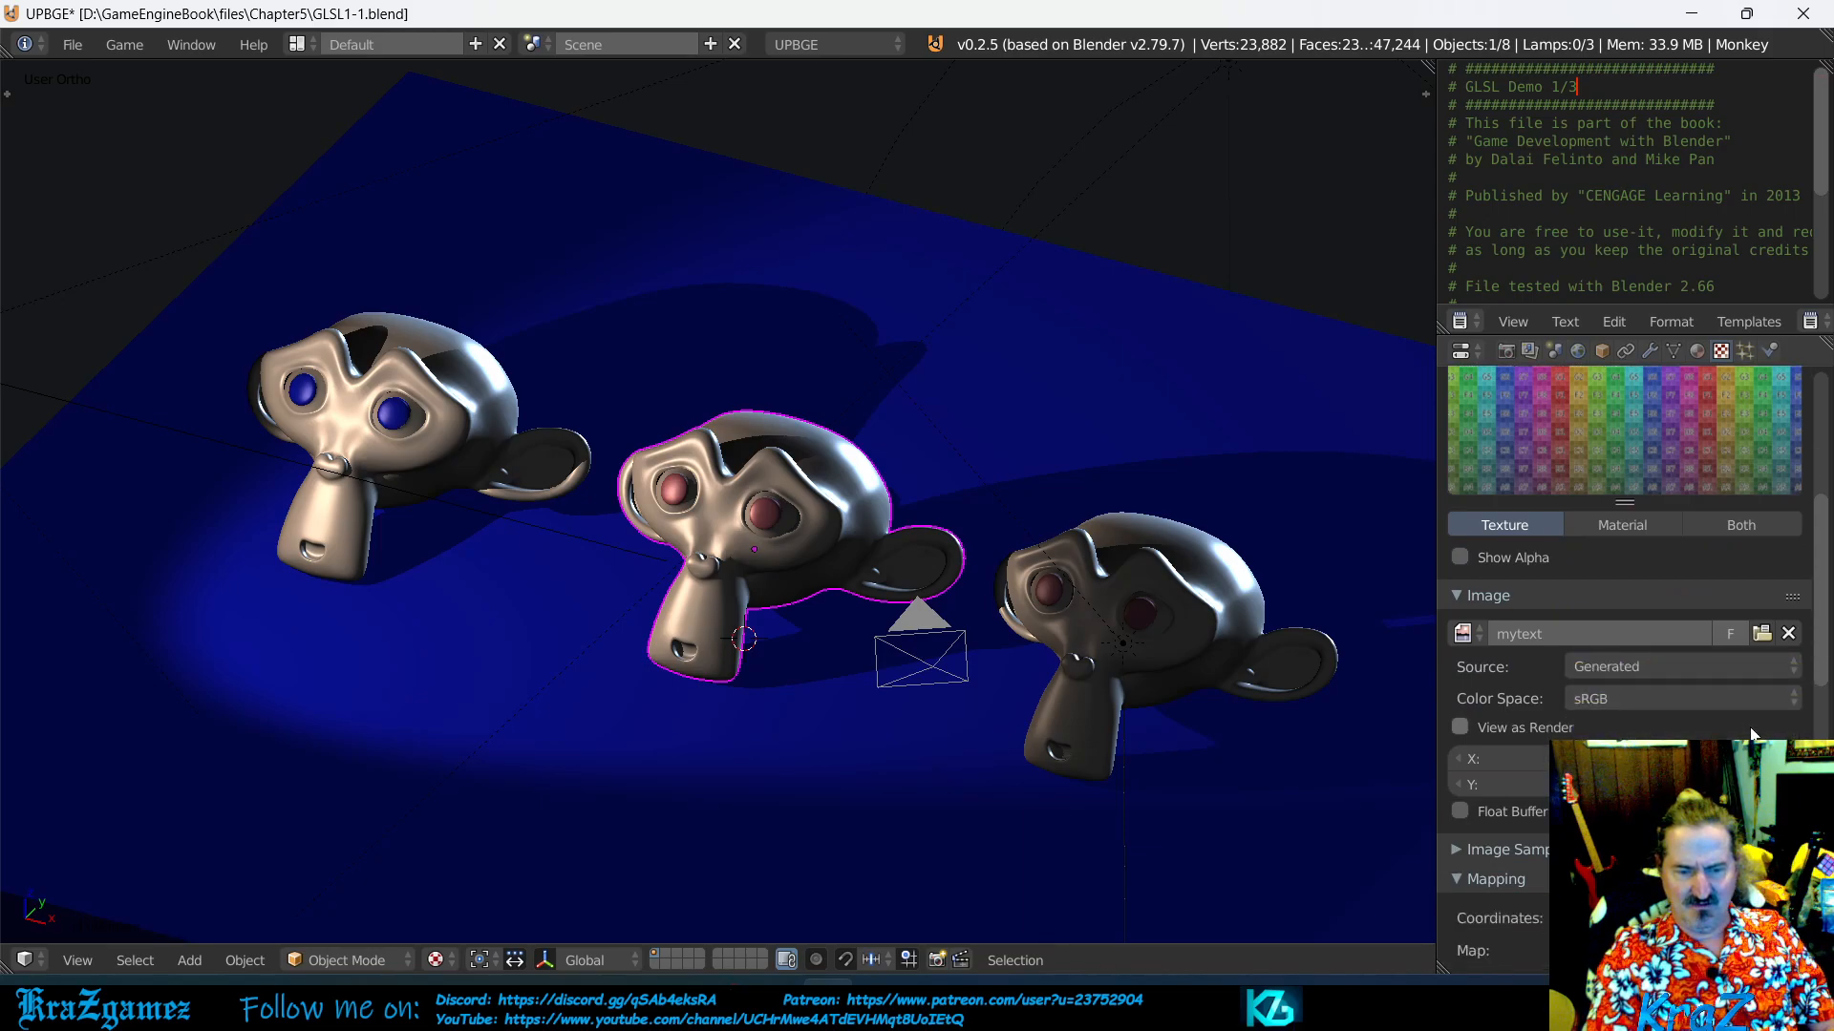
pyautogui.scroll(3, 1752, 733)
pyautogui.scroll(6, 1753, 733)
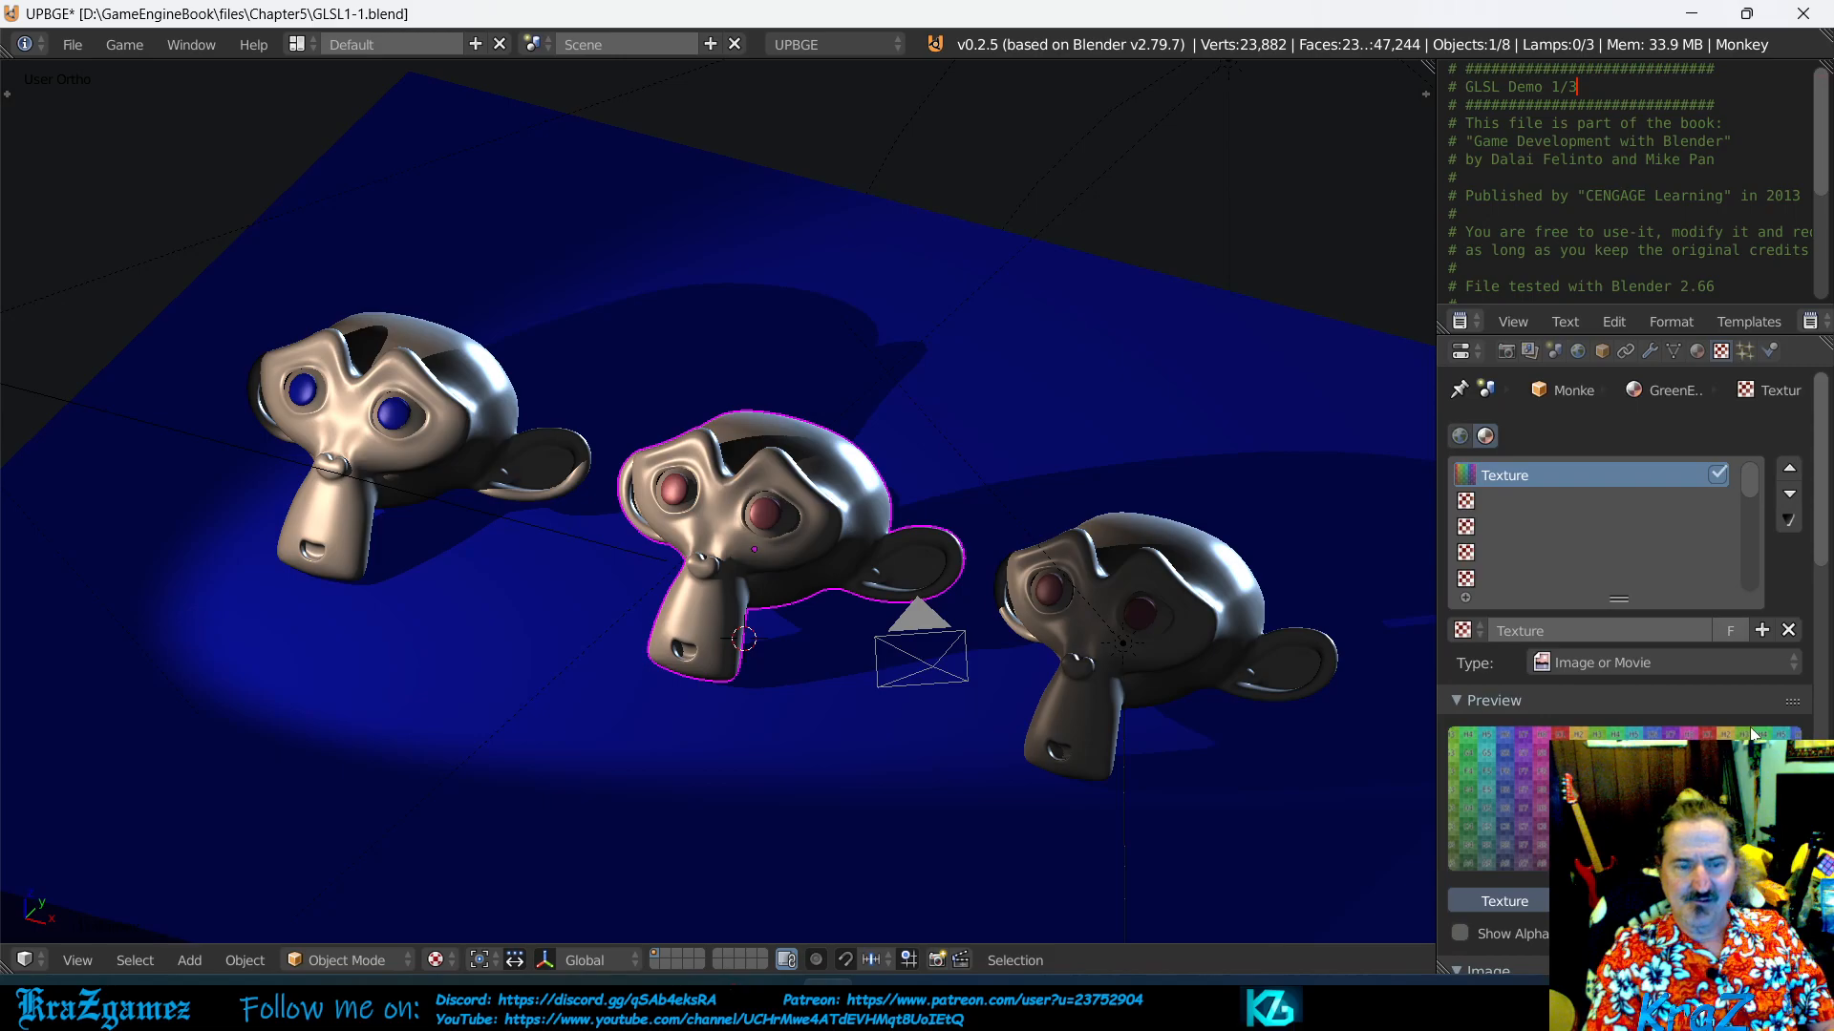
# - Examine the input color space options of the mytext image and choose sRGB
pyautogui.scroll(-5, 1614, 702)
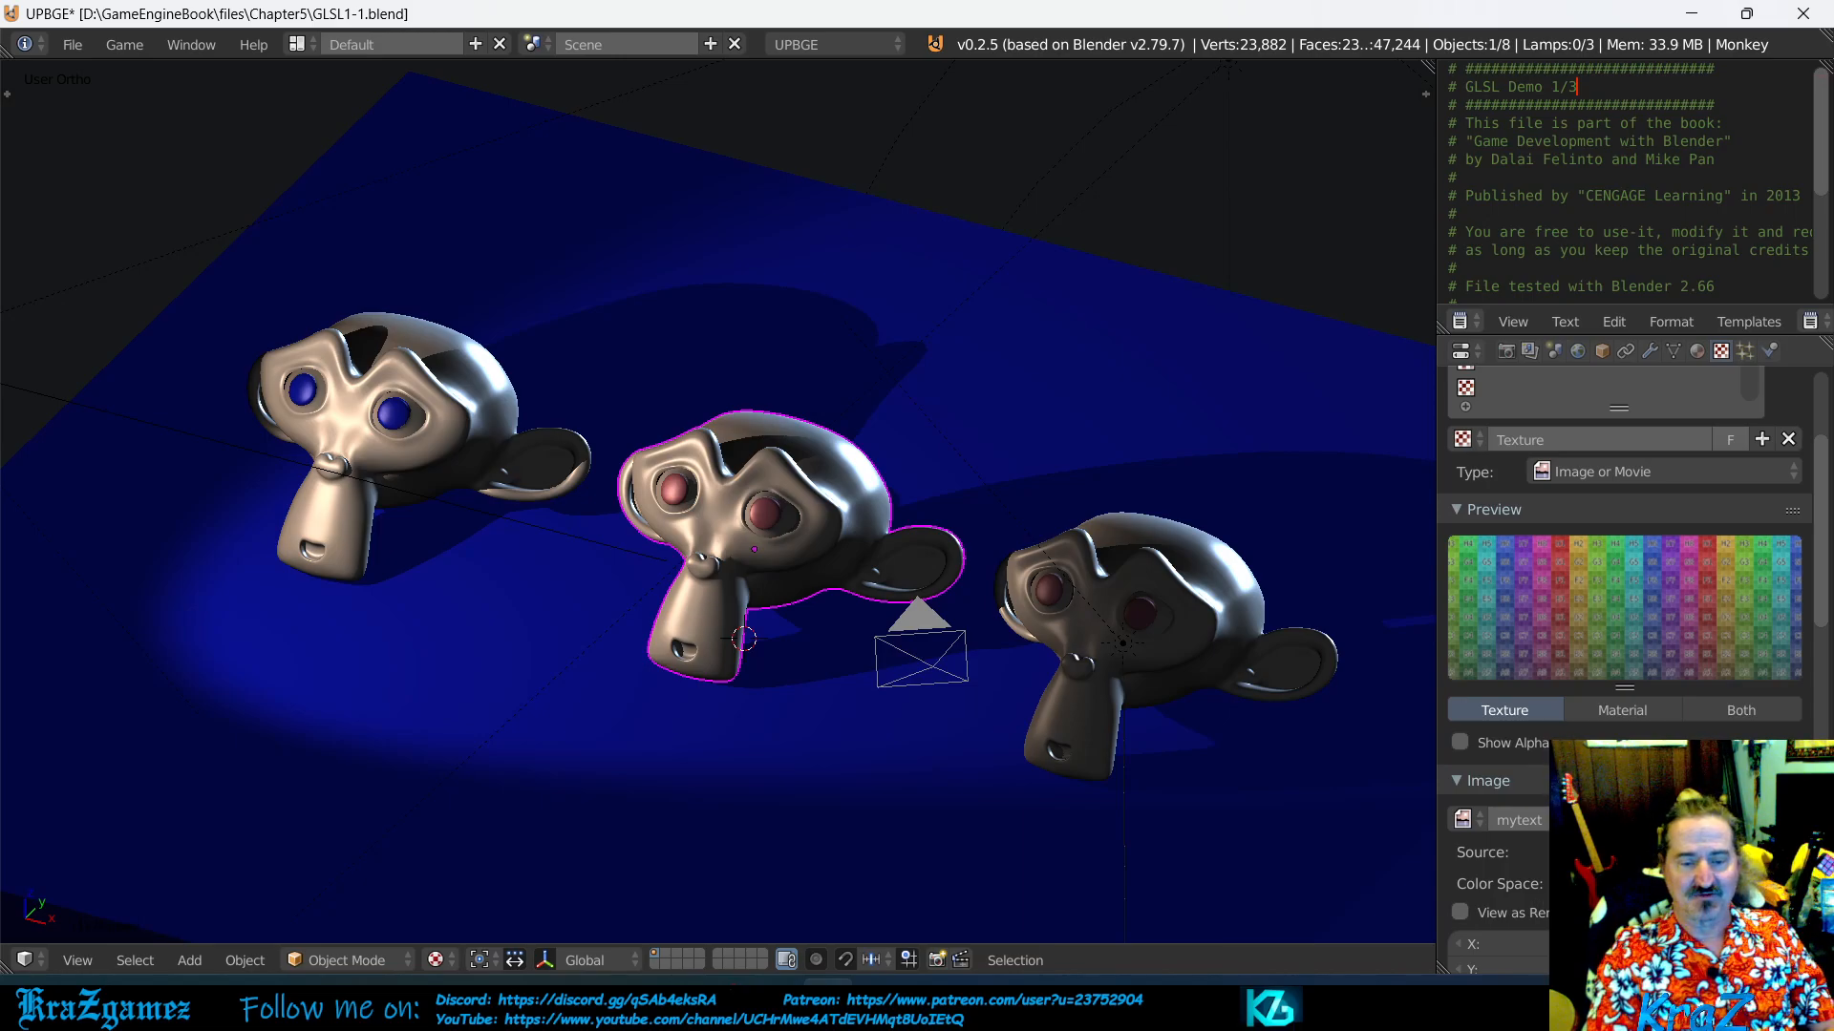
pyautogui.scroll(-2, 1623, 621)
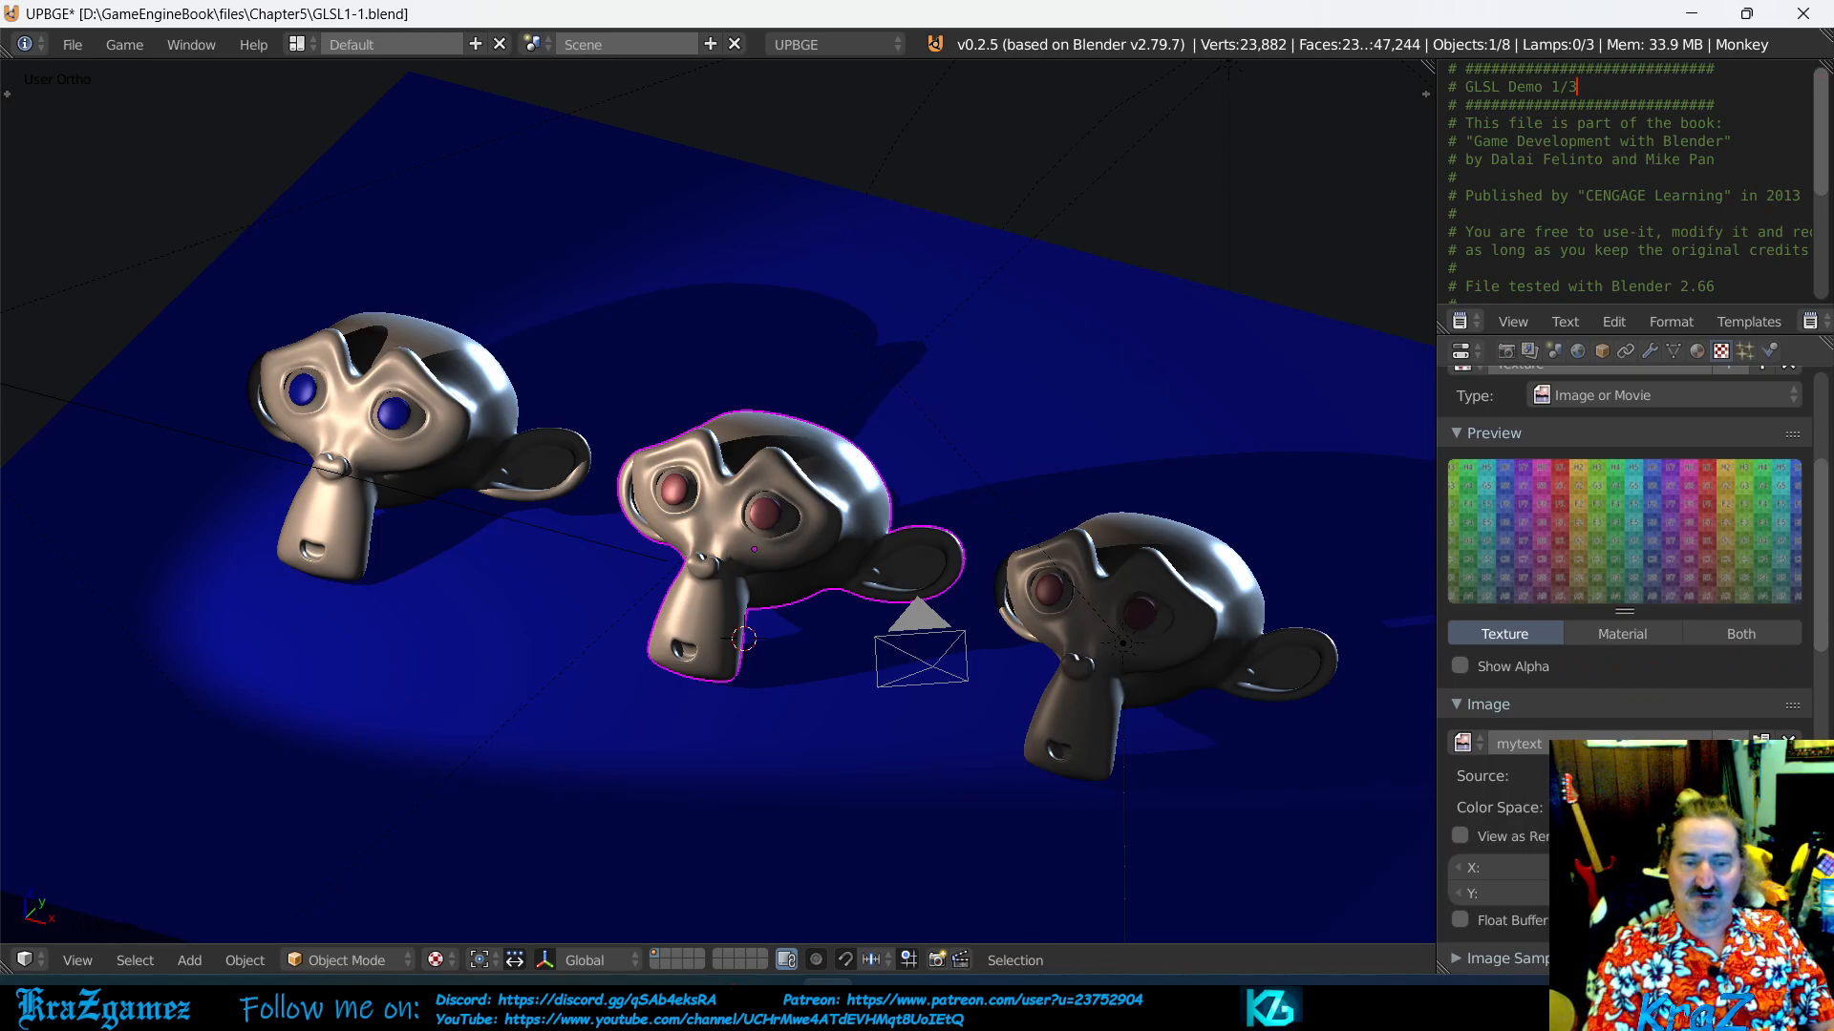
pyautogui.scroll(-2, 1489, 762)
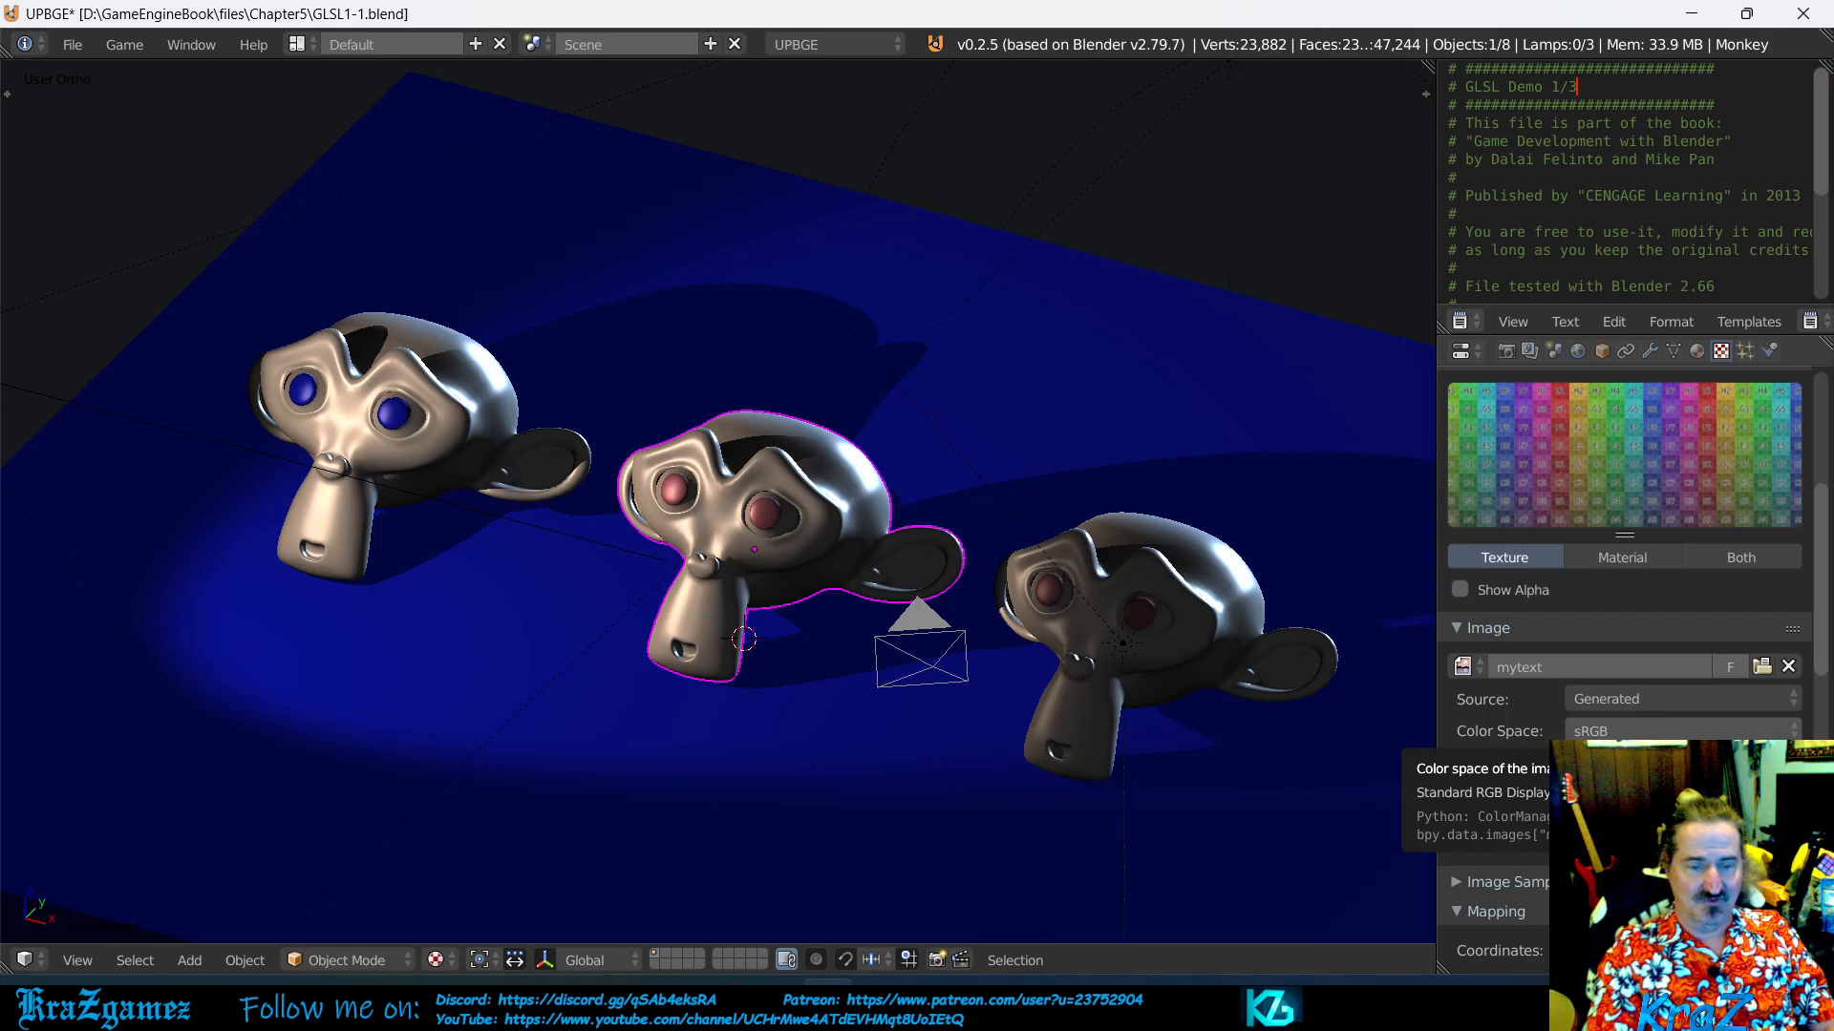
pyautogui.click(1587, 731)
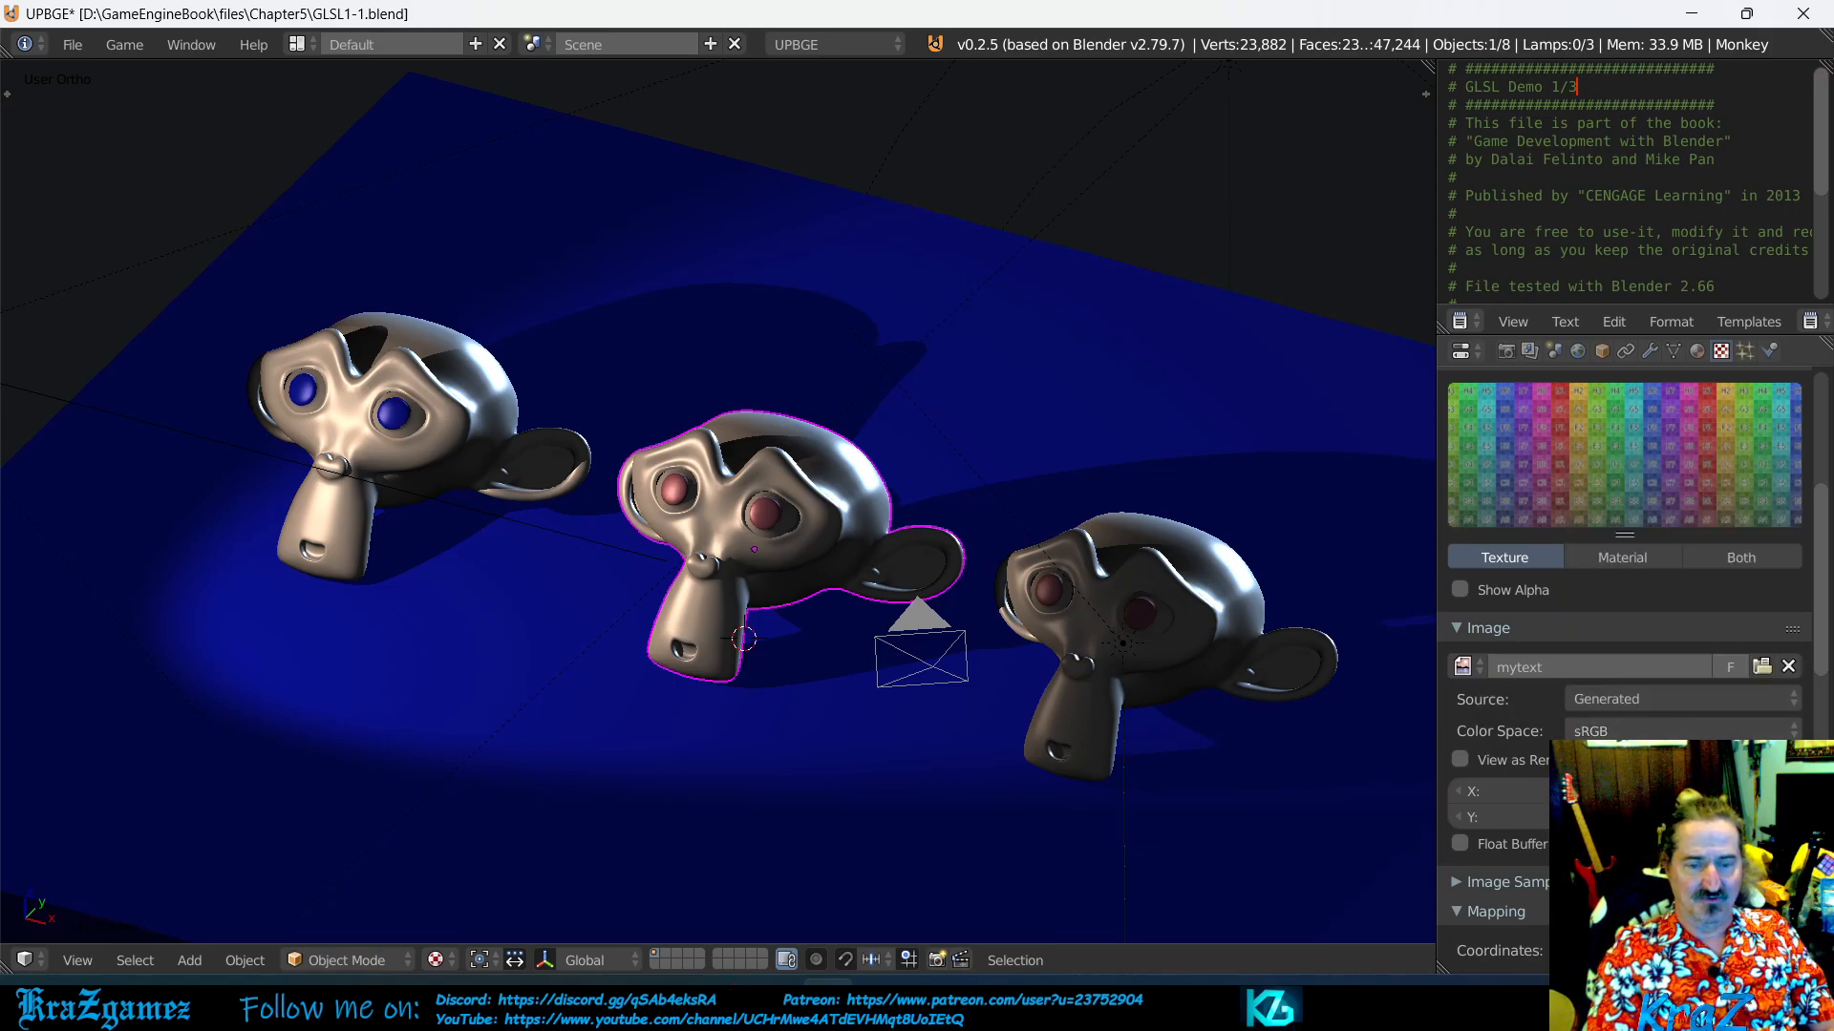
pyautogui.click(1623, 732)
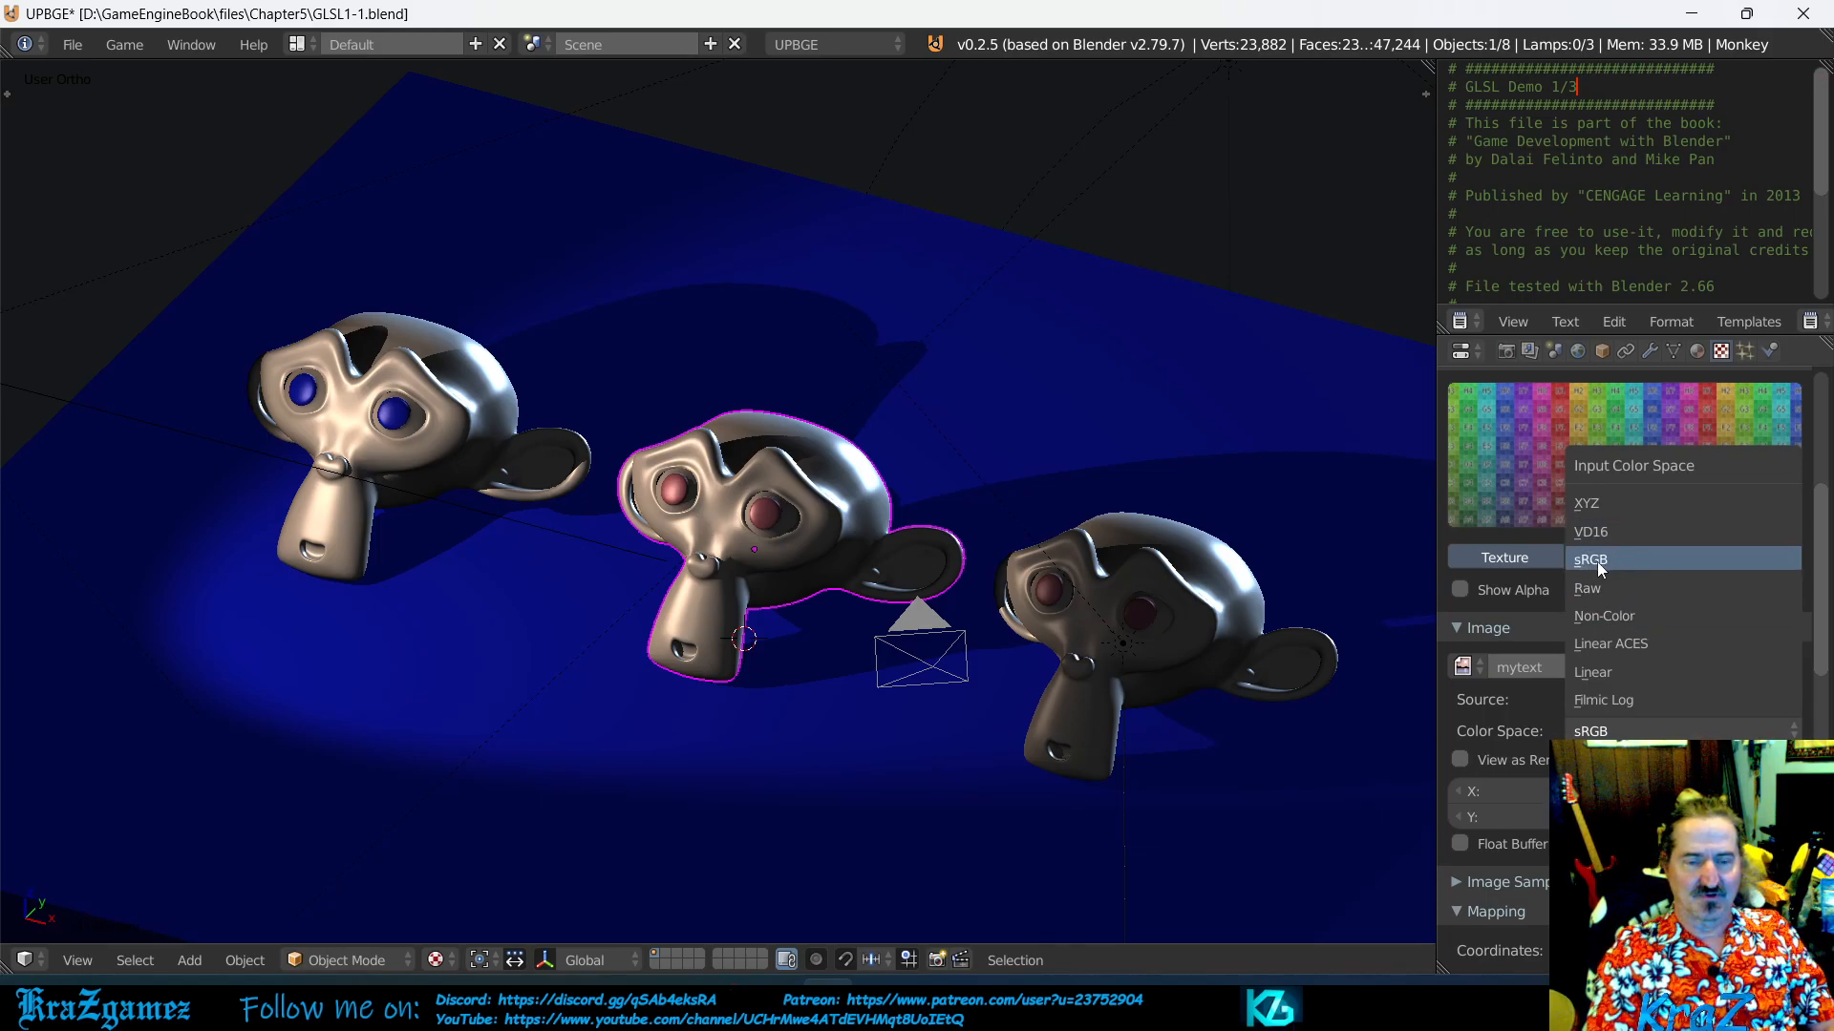
pyautogui.click(1597, 561)
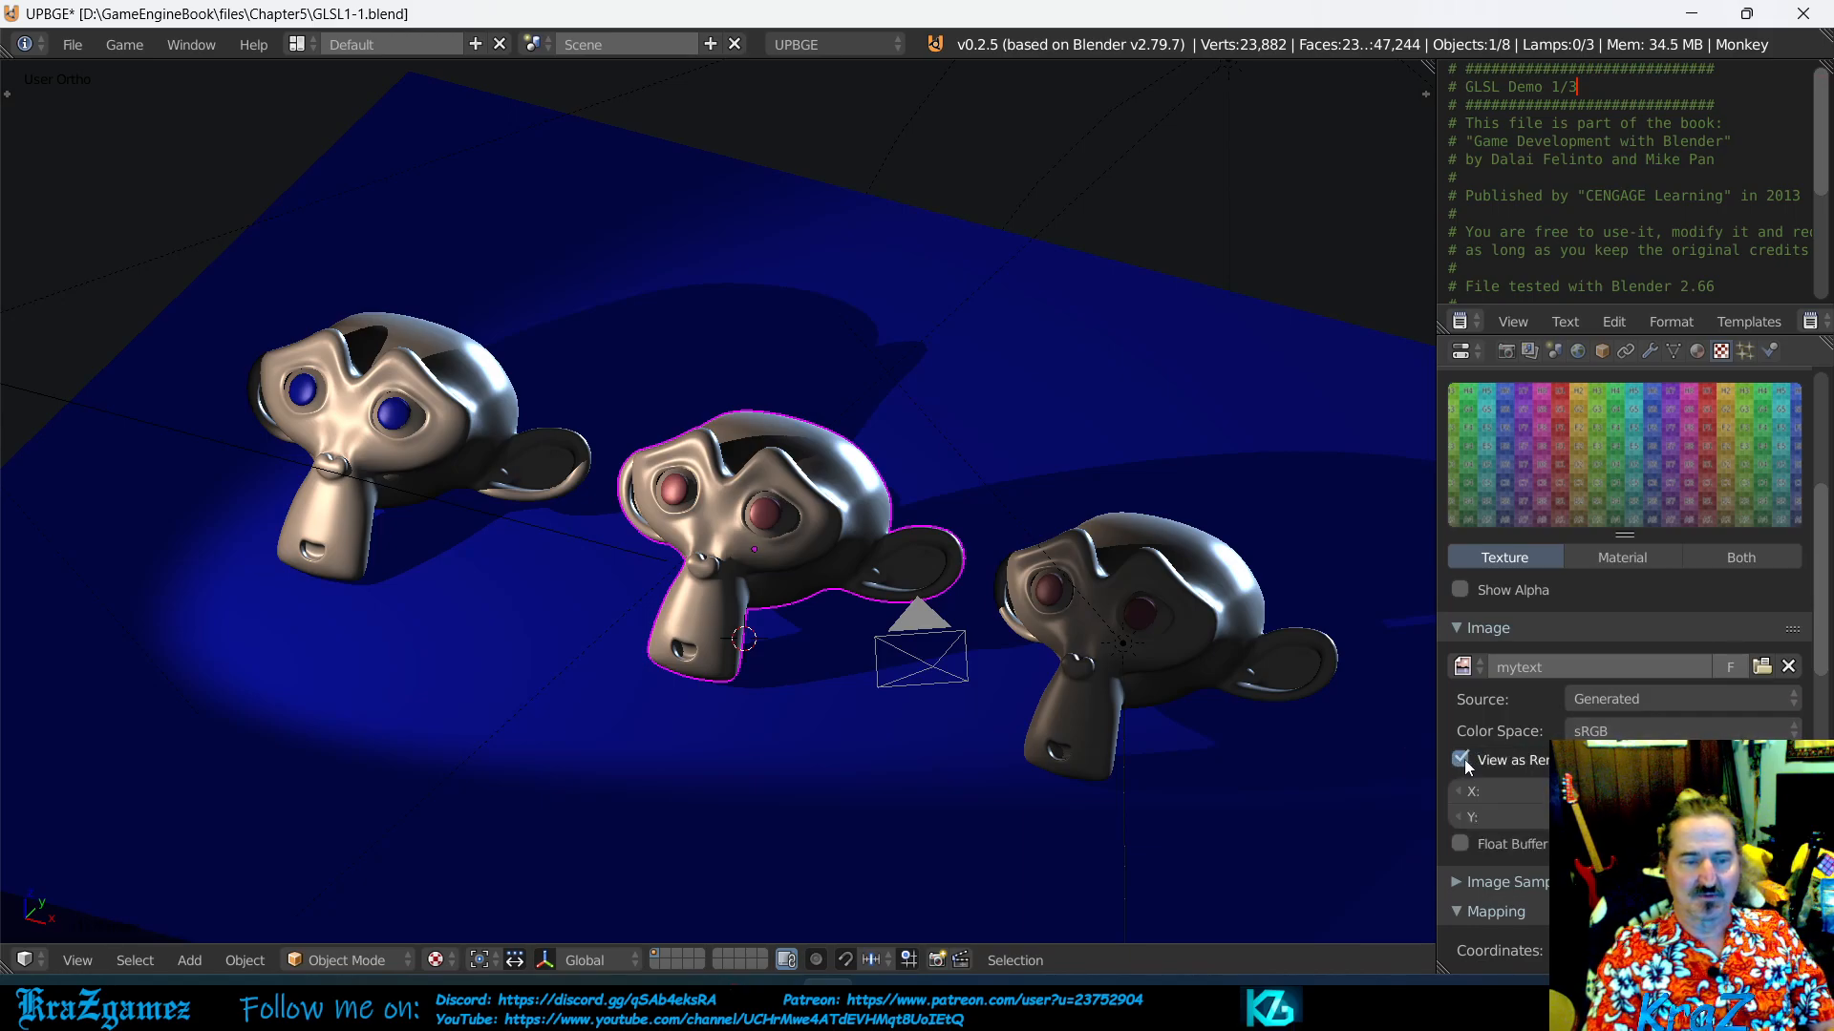
# - Try View as Render on the mytext image, switching it on and off again
pyautogui.click(1468, 759)
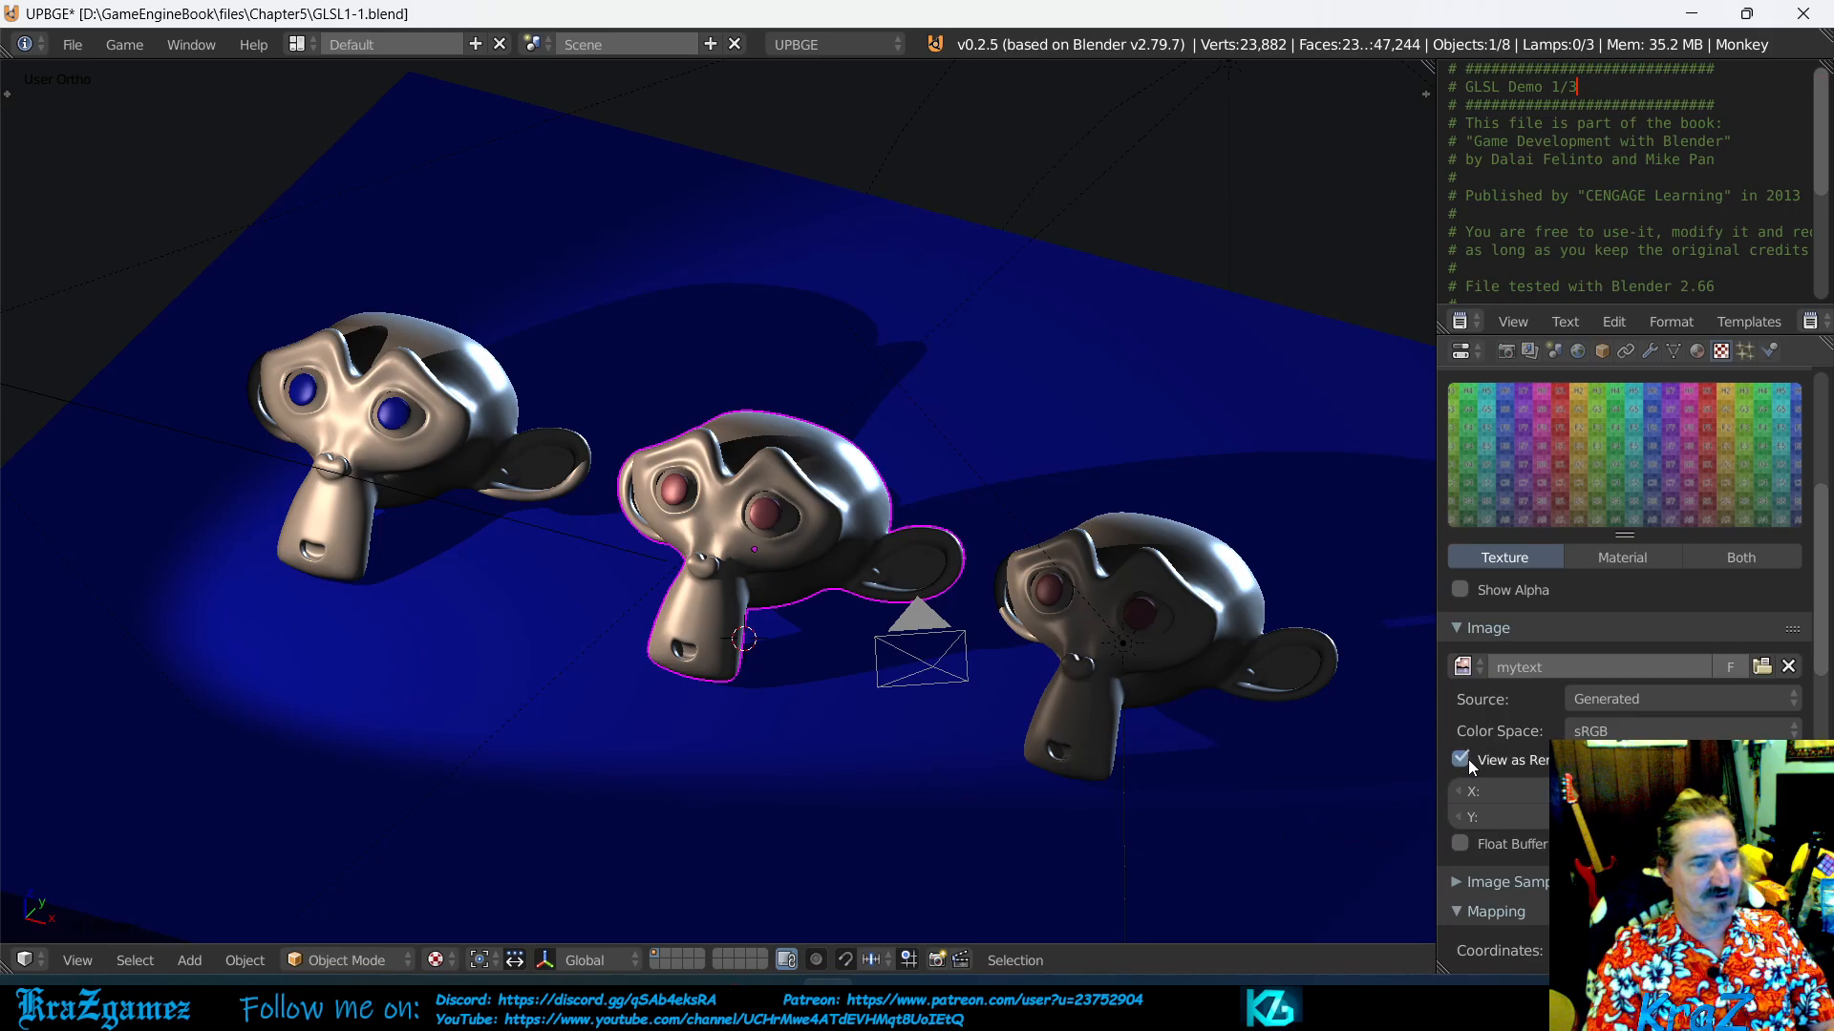
pyautogui.click(1469, 759)
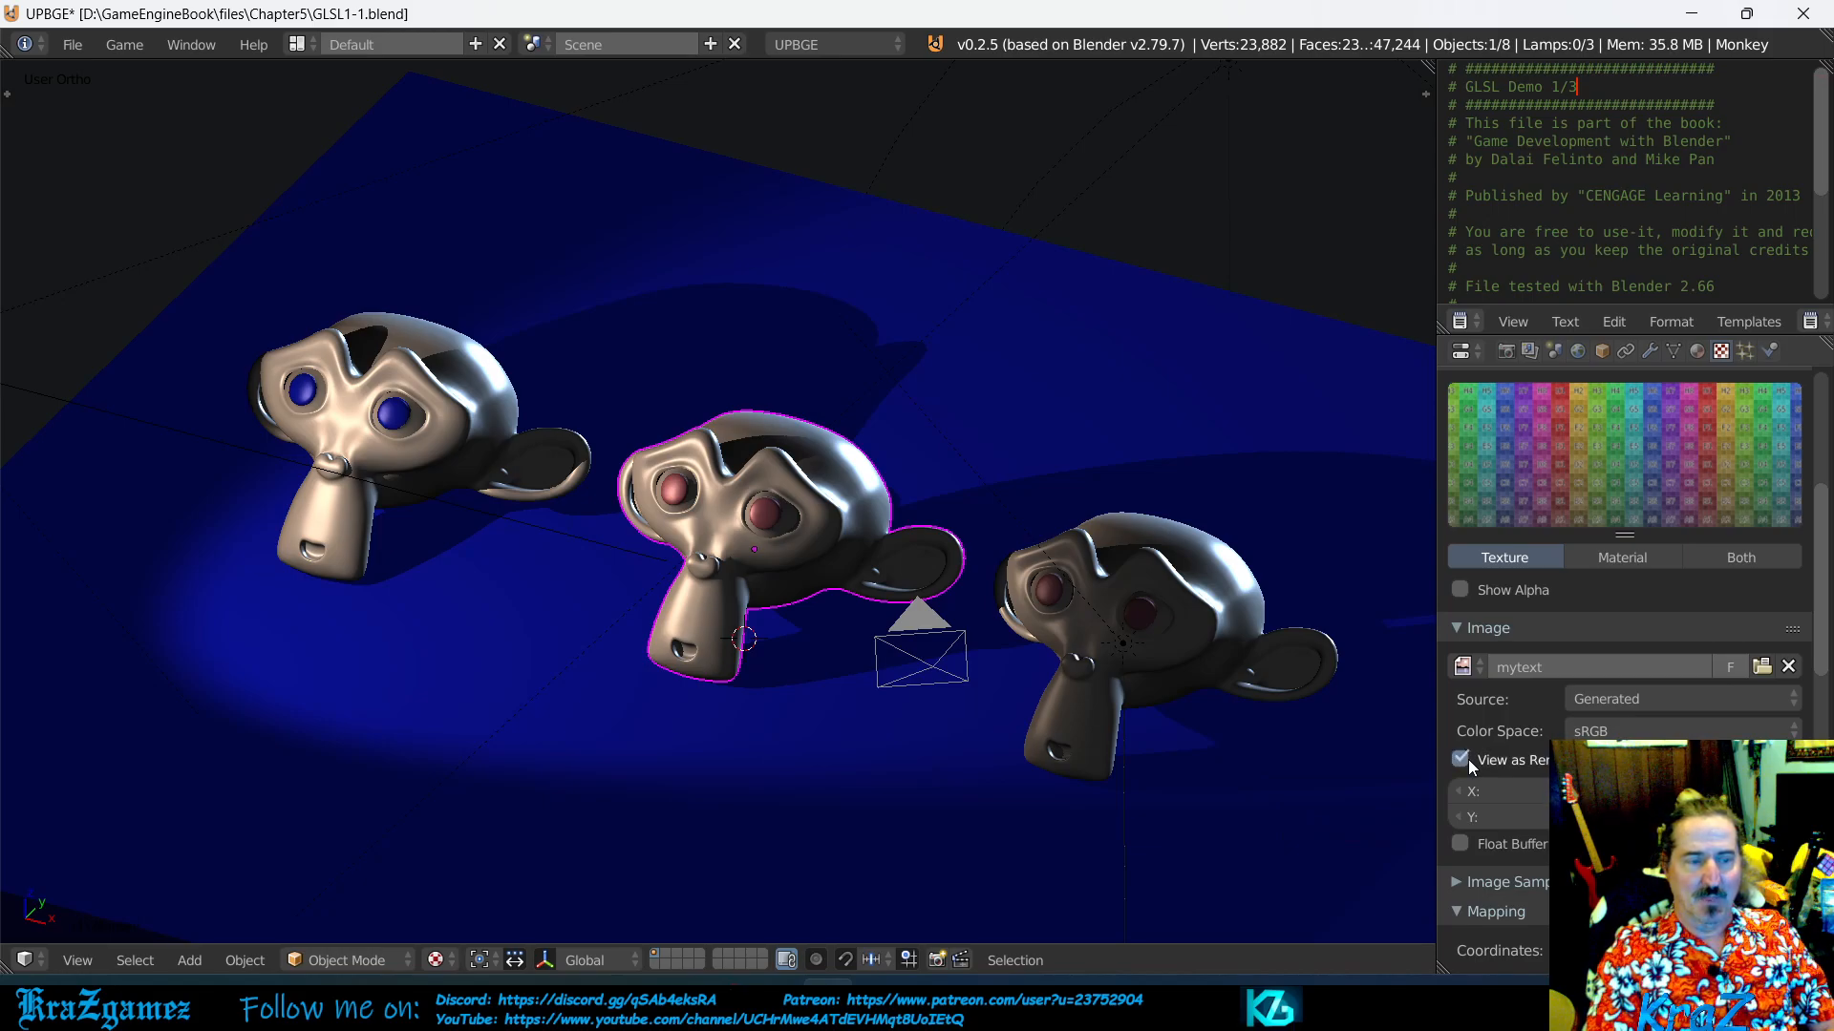
pyautogui.click(1469, 759)
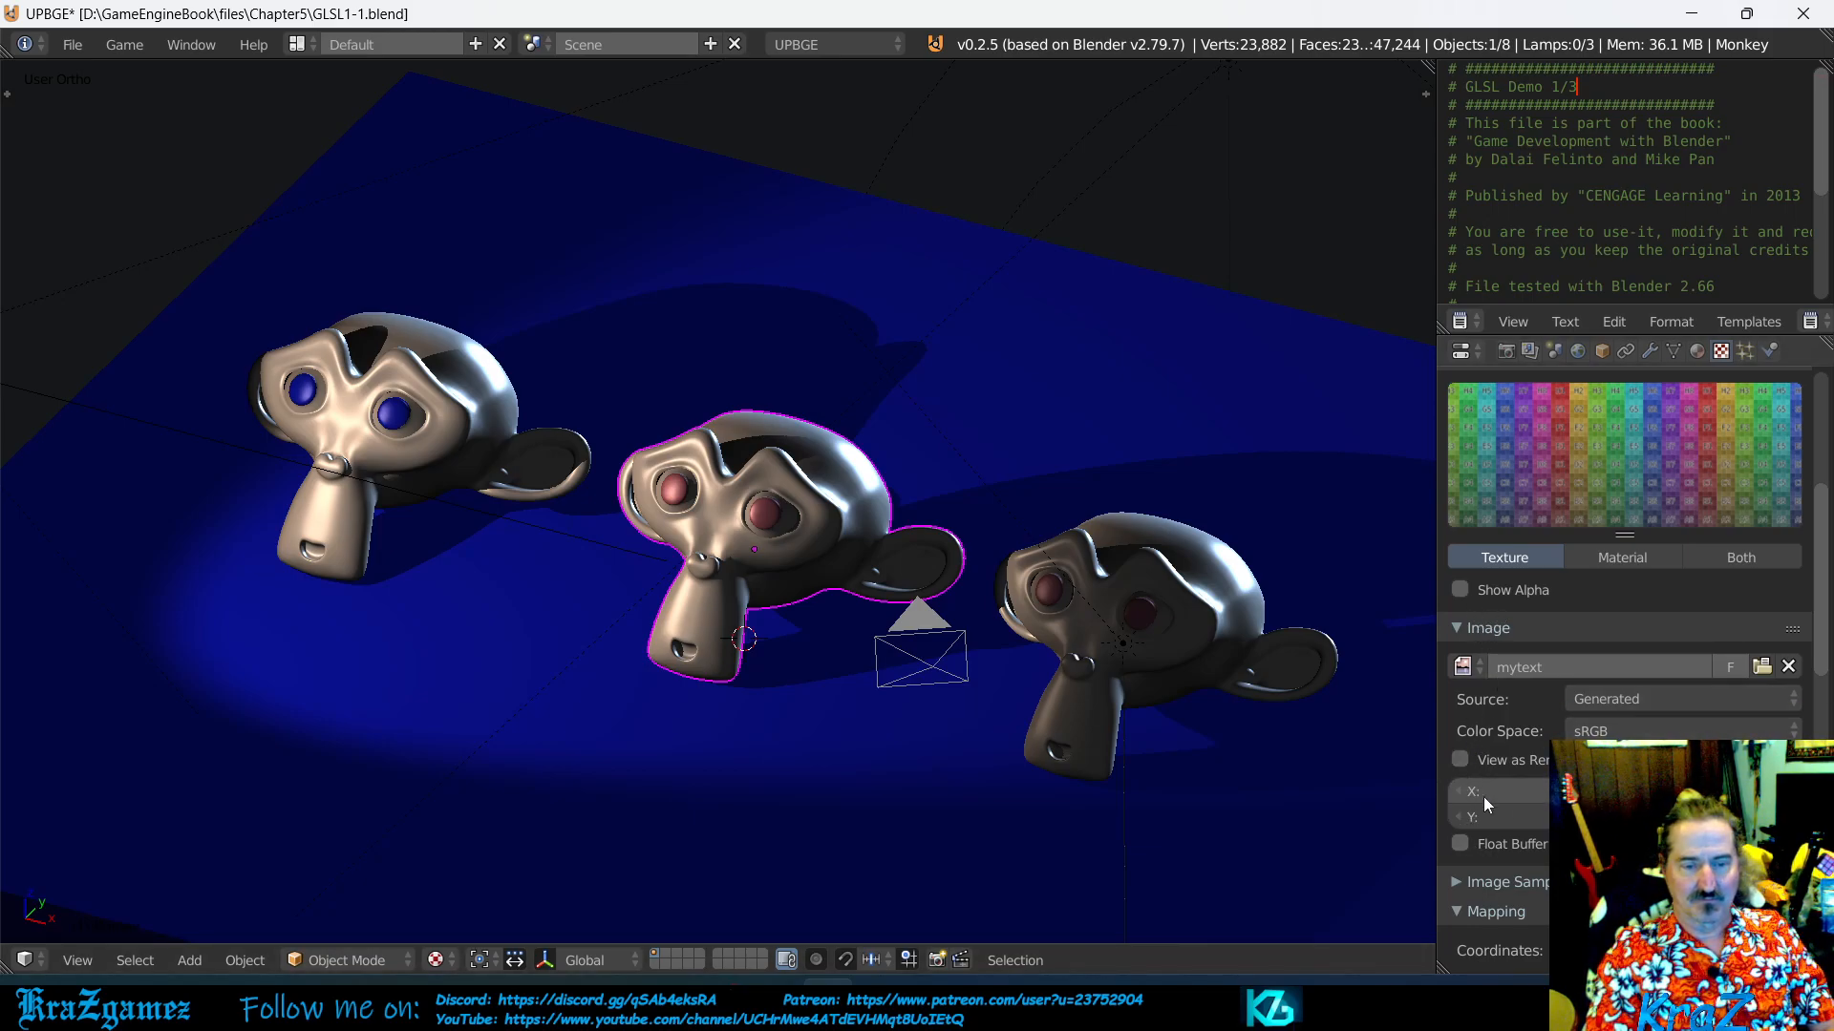
pyautogui.scroll(-1, 1478, 792)
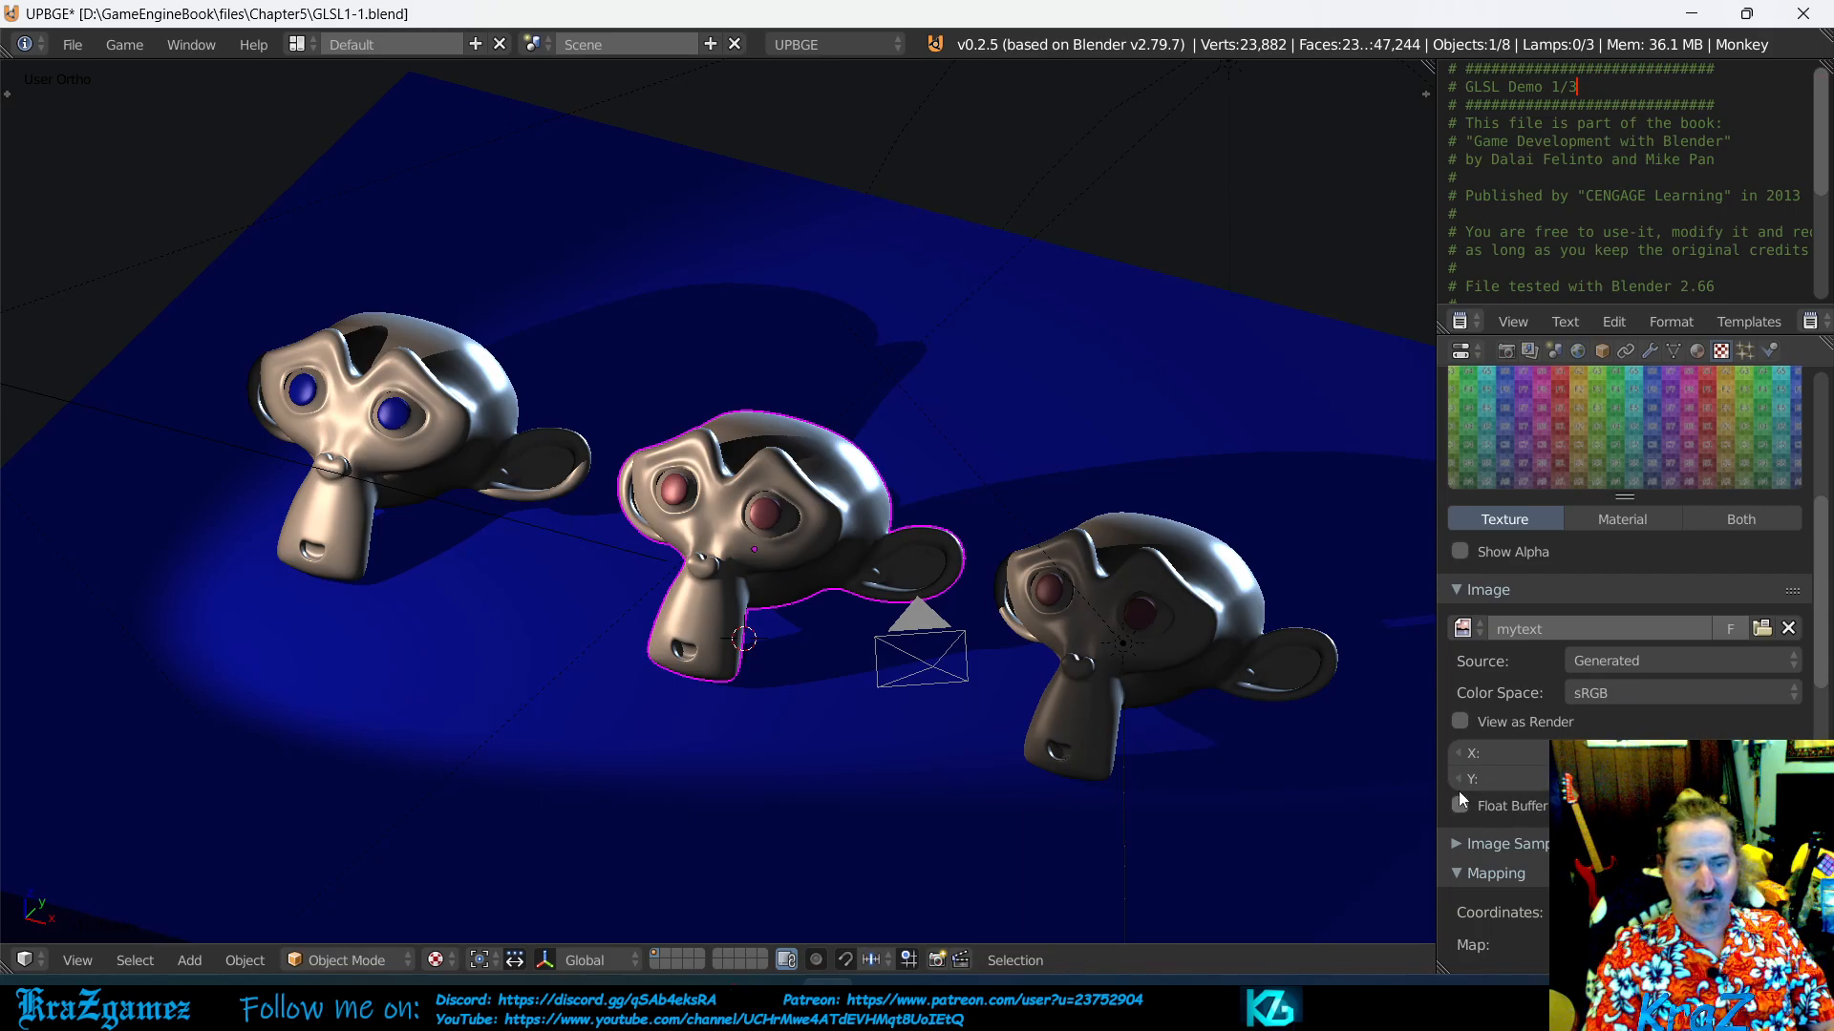
pyautogui.click(1461, 722)
pyautogui.click(1461, 722)
# - Compare the Blank, UV Grid and Color Grid generated types on the mytext image, ending on Blank
pyautogui.click(1715, 780)
pyautogui.click(1715, 753)
pyautogui.click(1716, 779)
pyautogui.click(1715, 753)
pyautogui.click(1715, 779)
pyautogui.click(1715, 805)
pyautogui.click(1716, 780)
pyautogui.click(1715, 754)
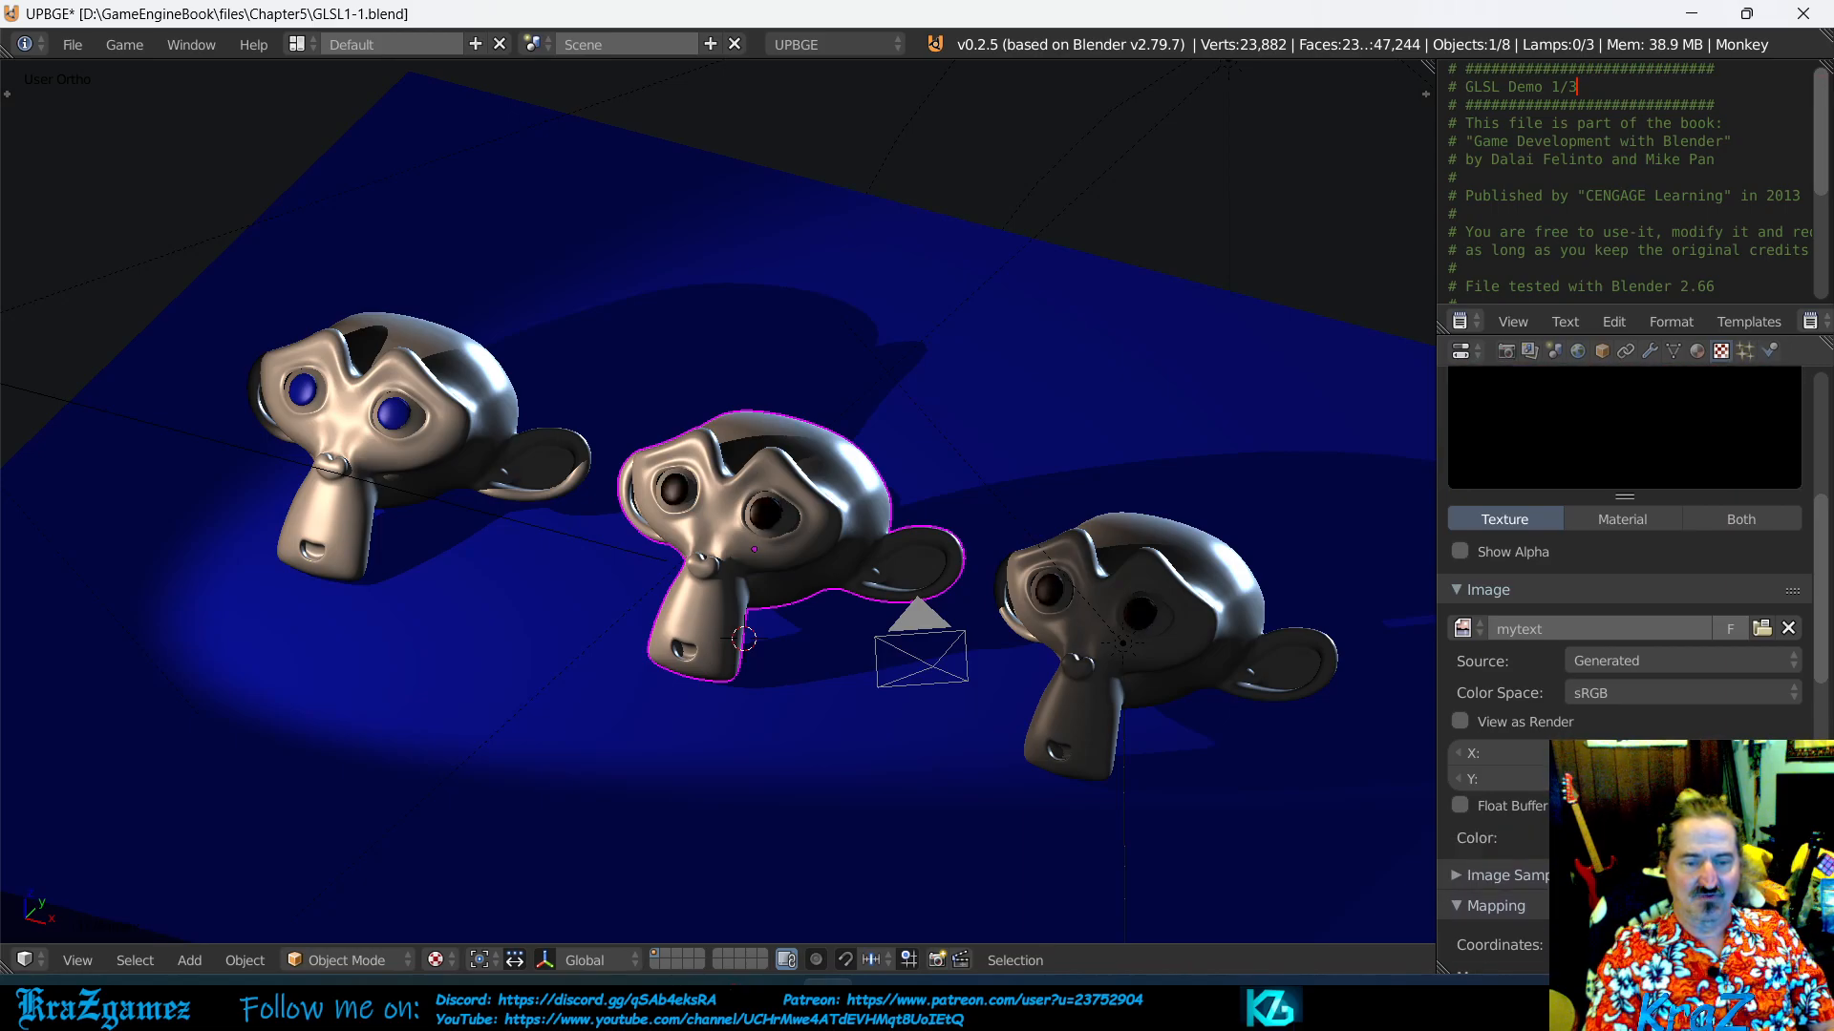
# - Set the mytext image's generated type to Color Grid and replace the image with blendedskies_river.jpg from the Chapter5 Textures folder
pyautogui.click(1715, 805)
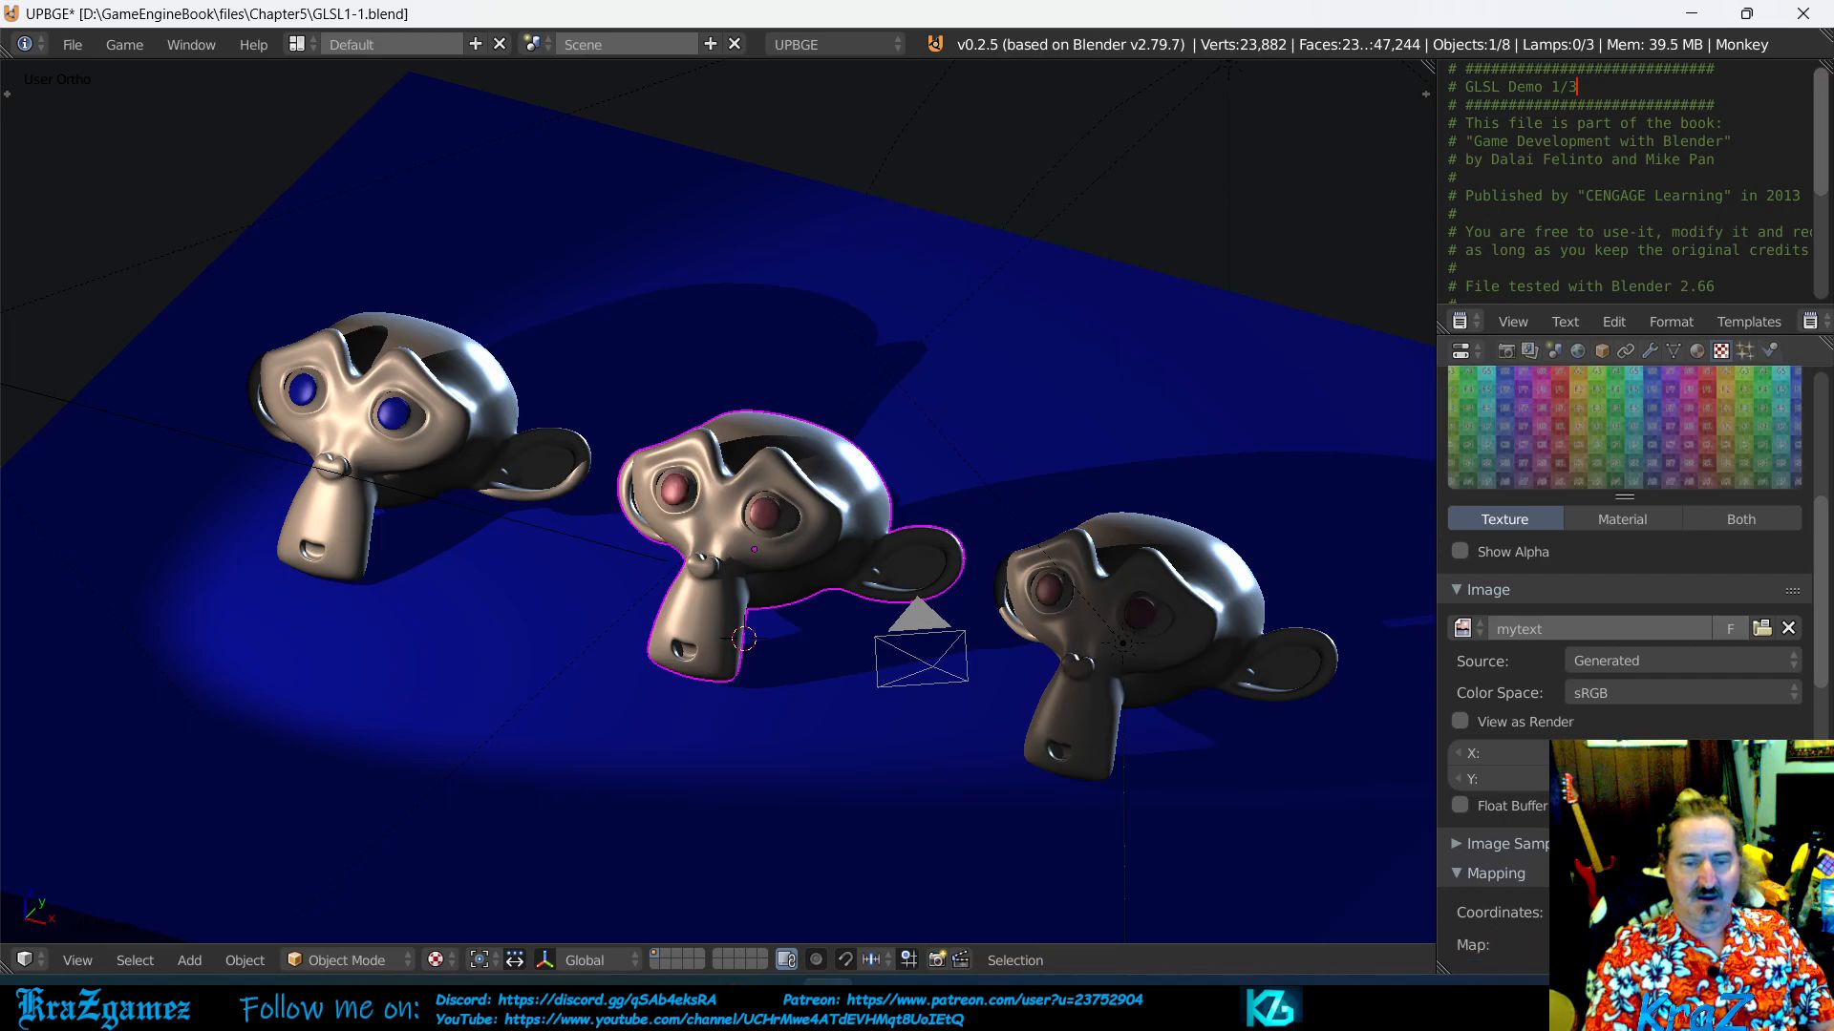
pyautogui.click(1788, 630)
pyautogui.click(1710, 631)
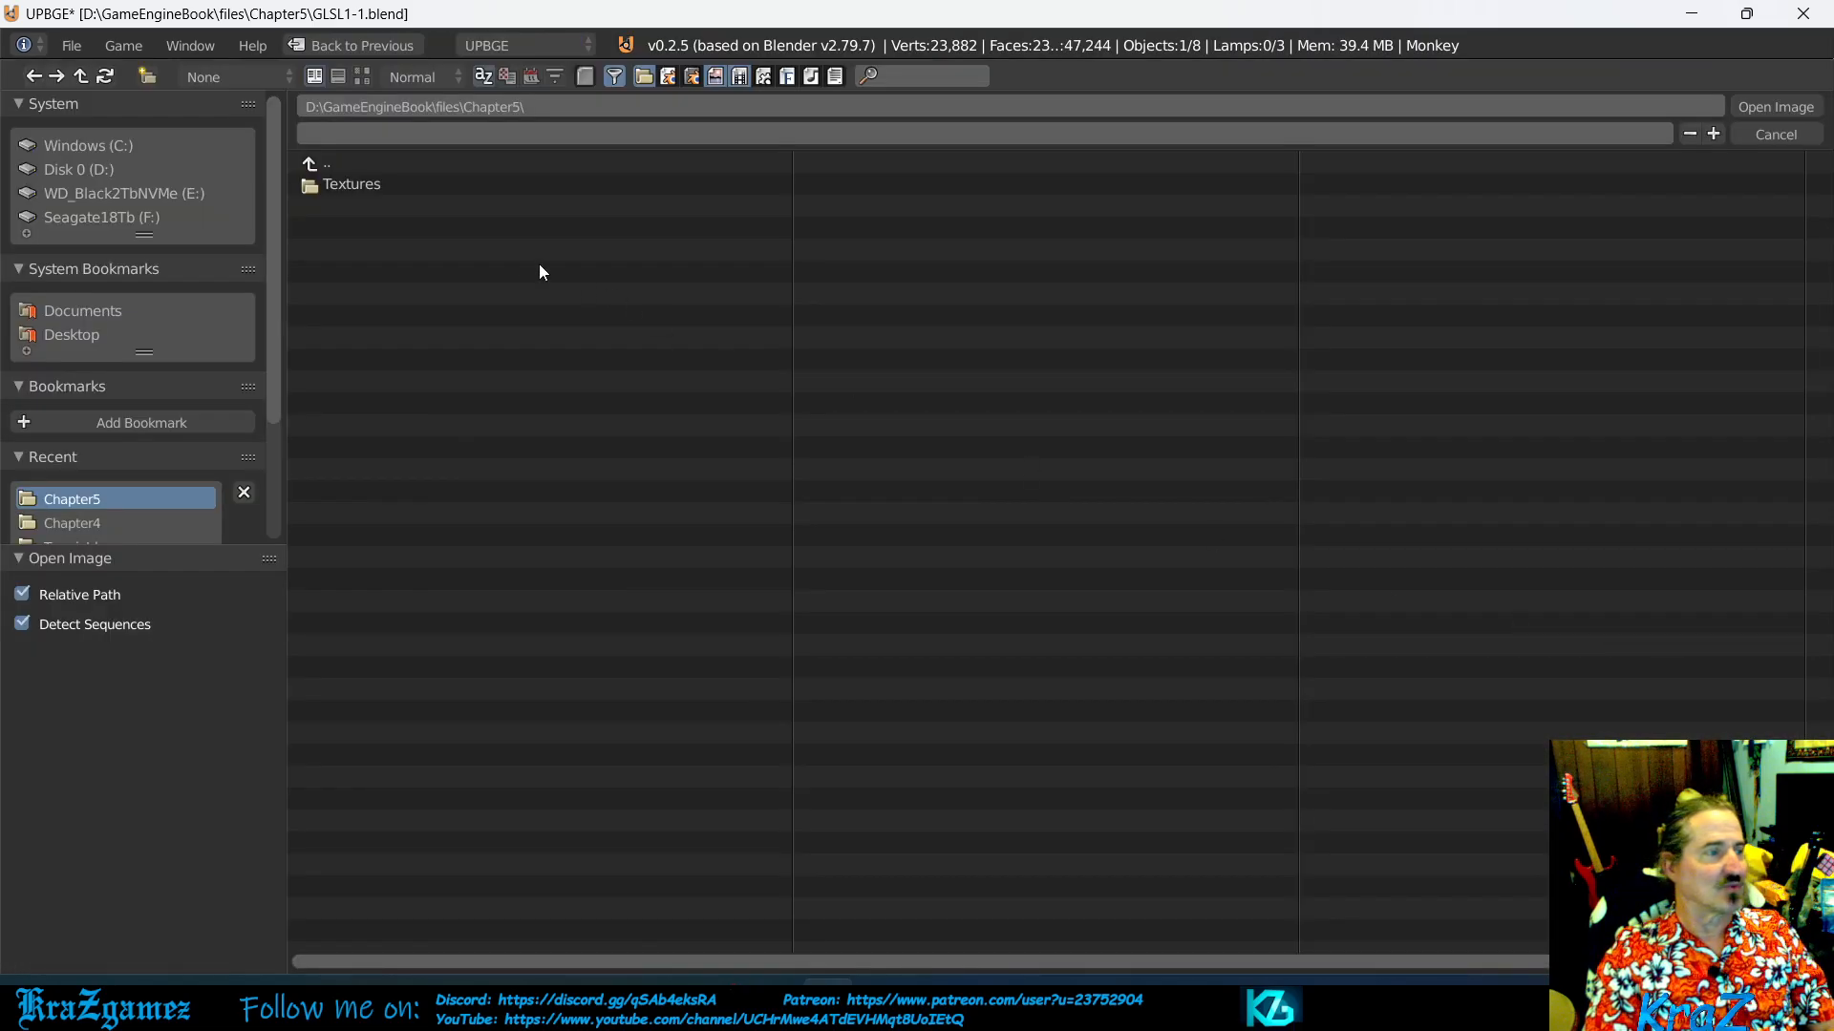
pyautogui.click(352, 188)
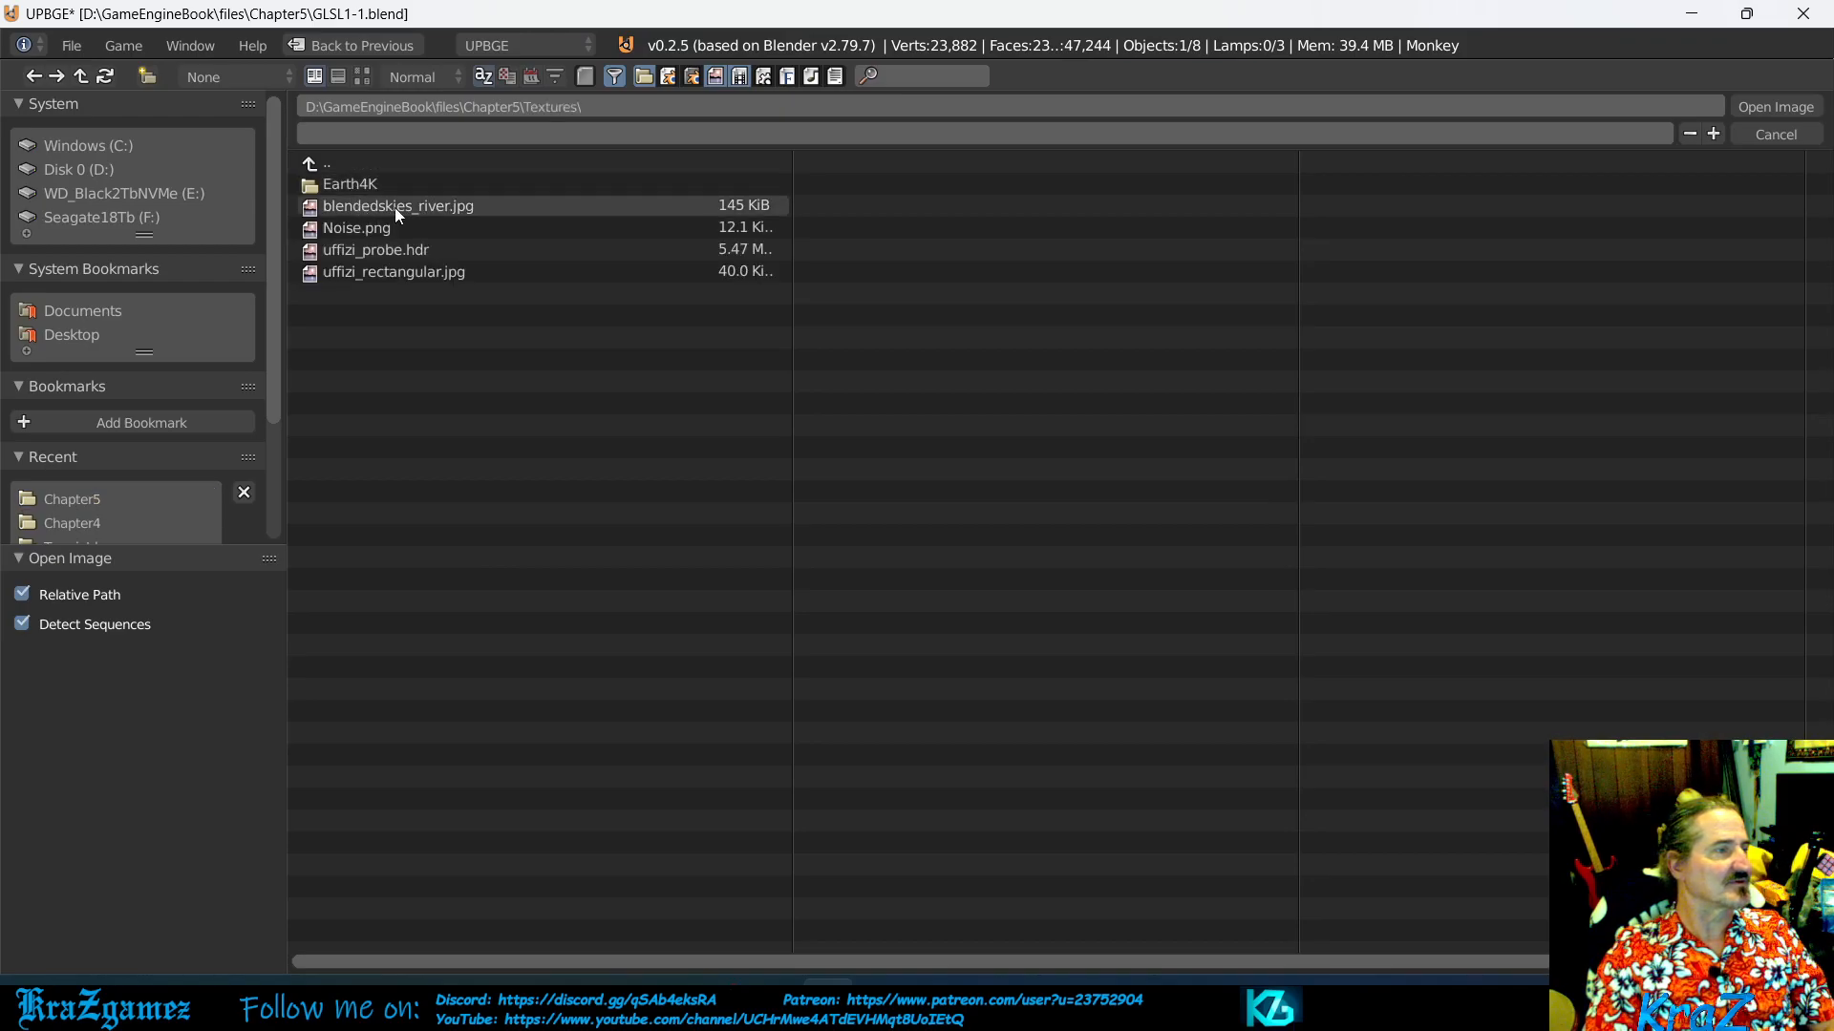
pyautogui.doubleClick(441, 209)
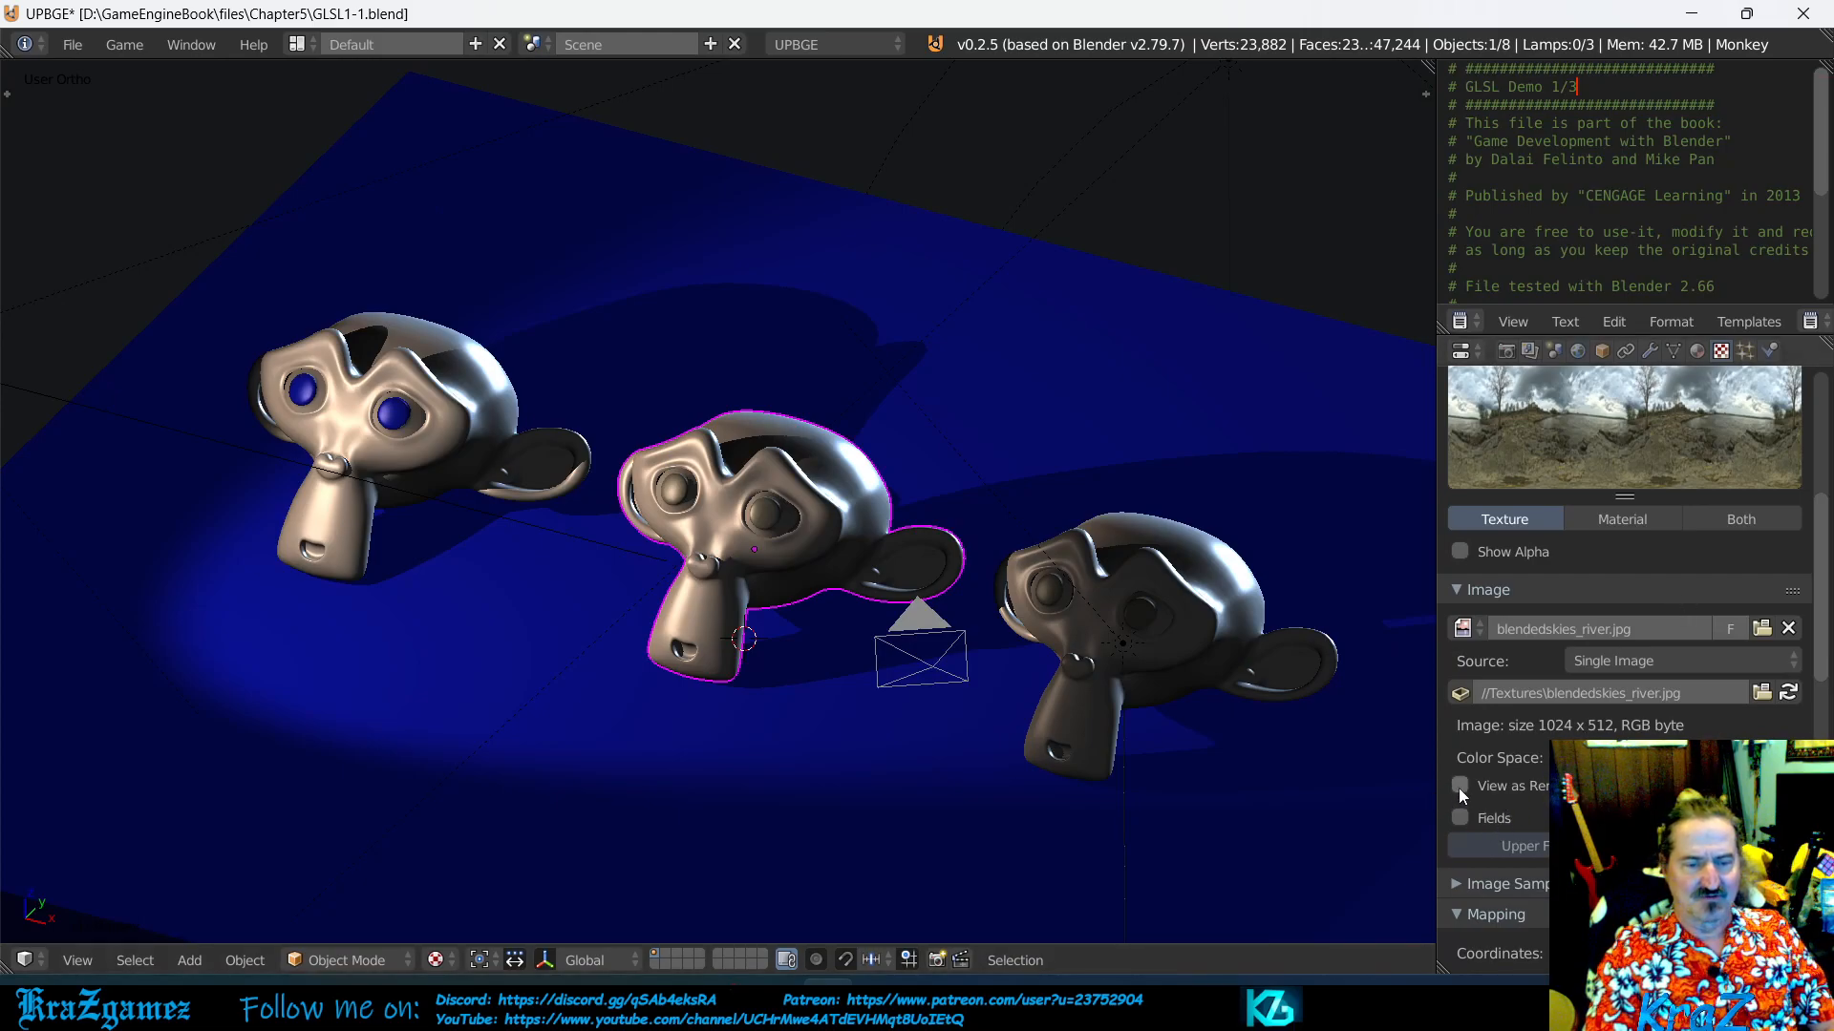
# - Review the color space, fields and mapping settings for the blendedskies_river.jpg image, and examine the Image Sampling options
pyautogui.click(1614, 759)
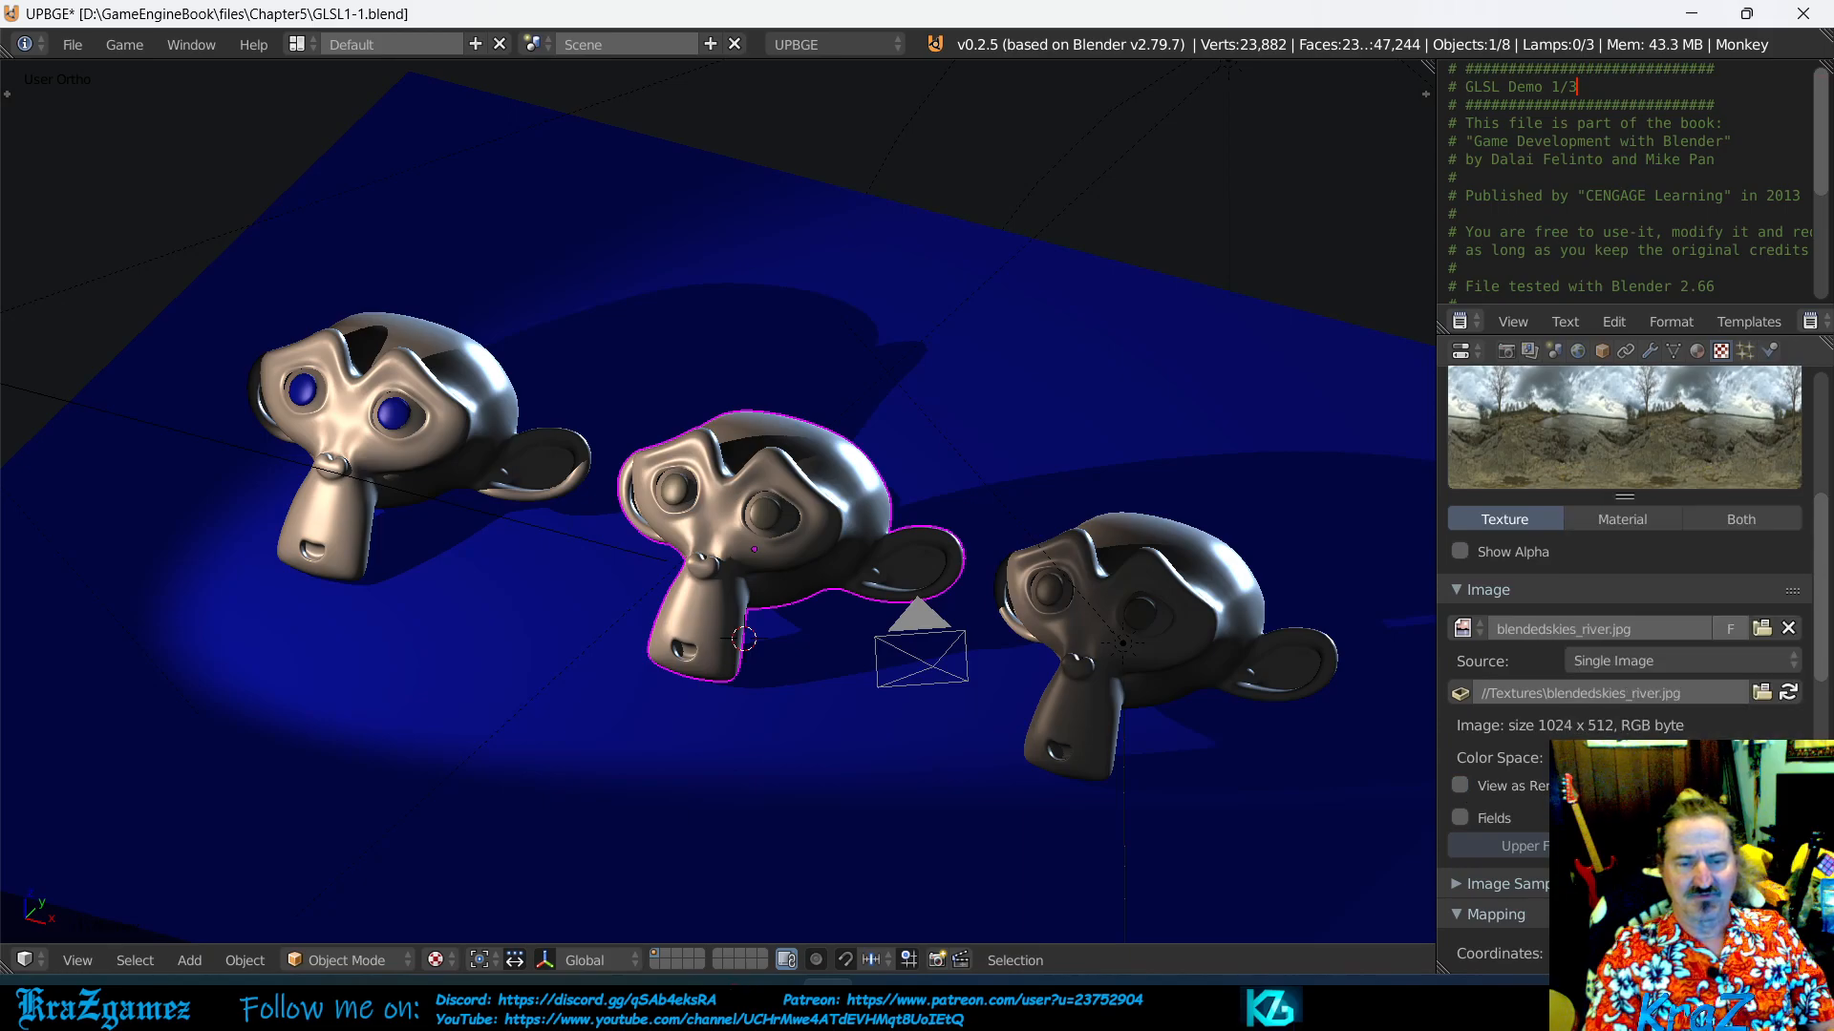
pyautogui.scroll(-2, 1605, 764)
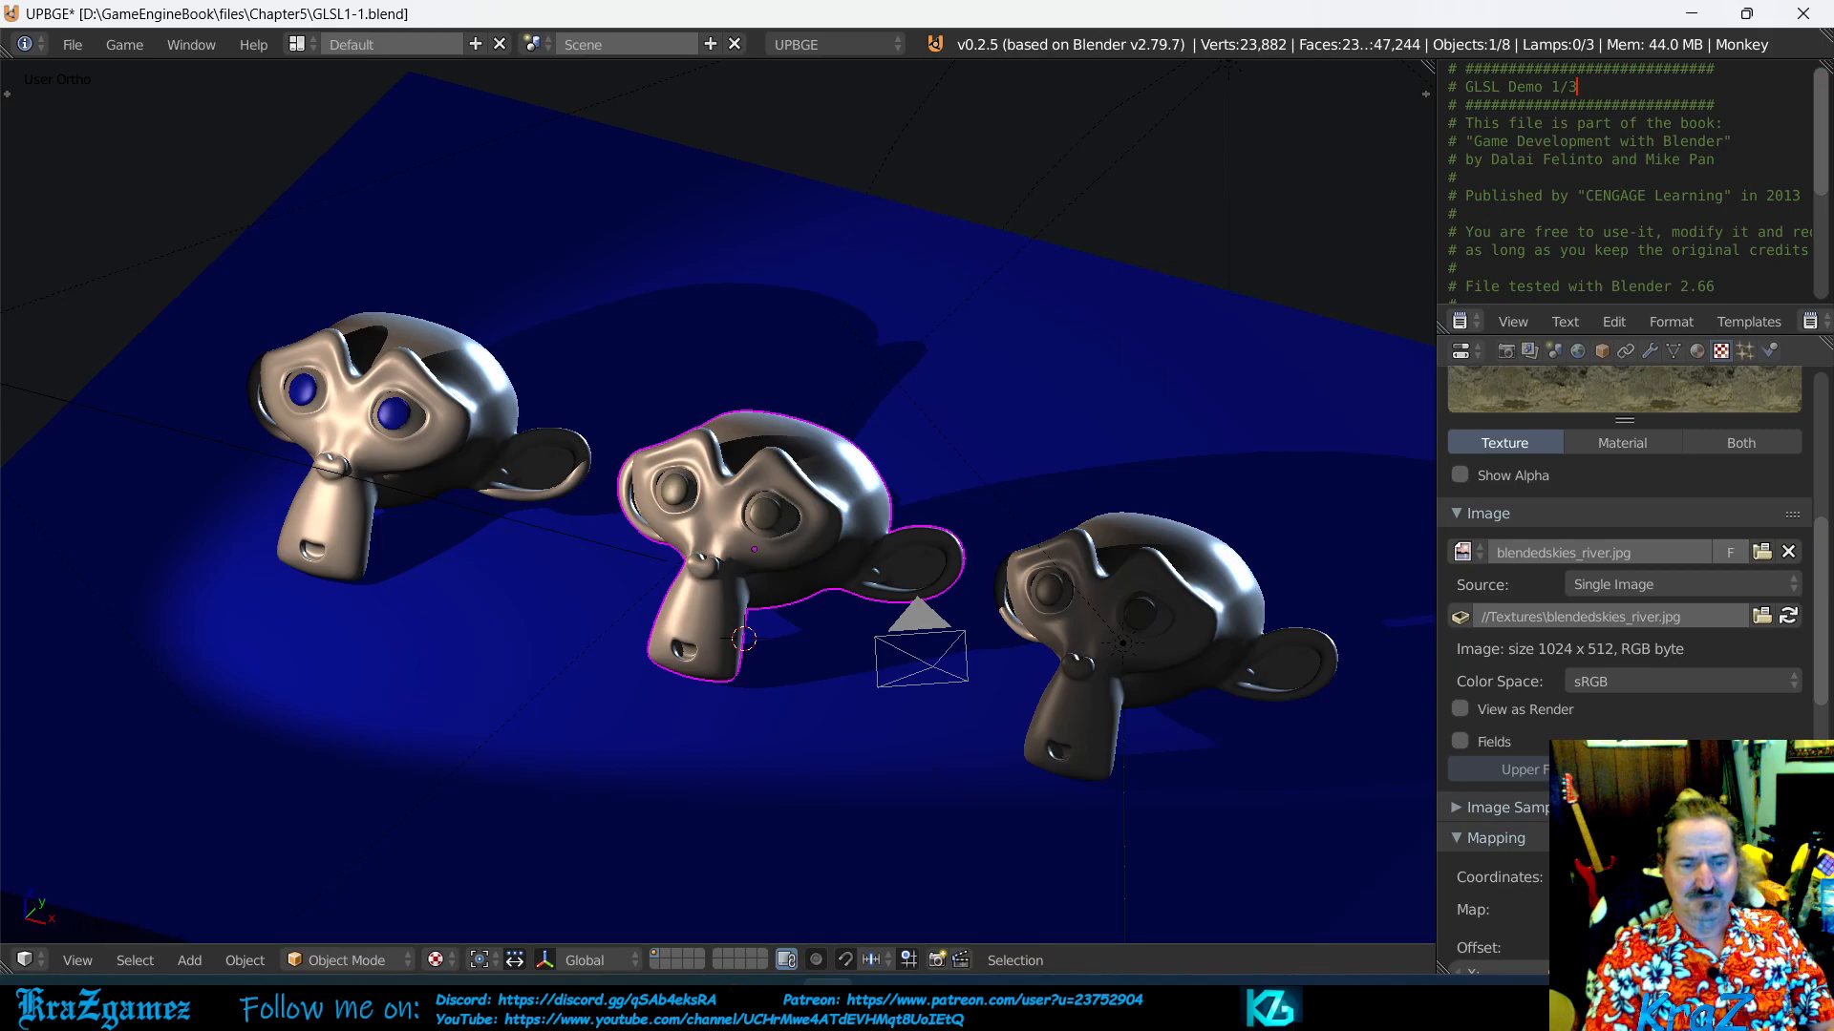
pyautogui.scroll(-2, 1624, 621)
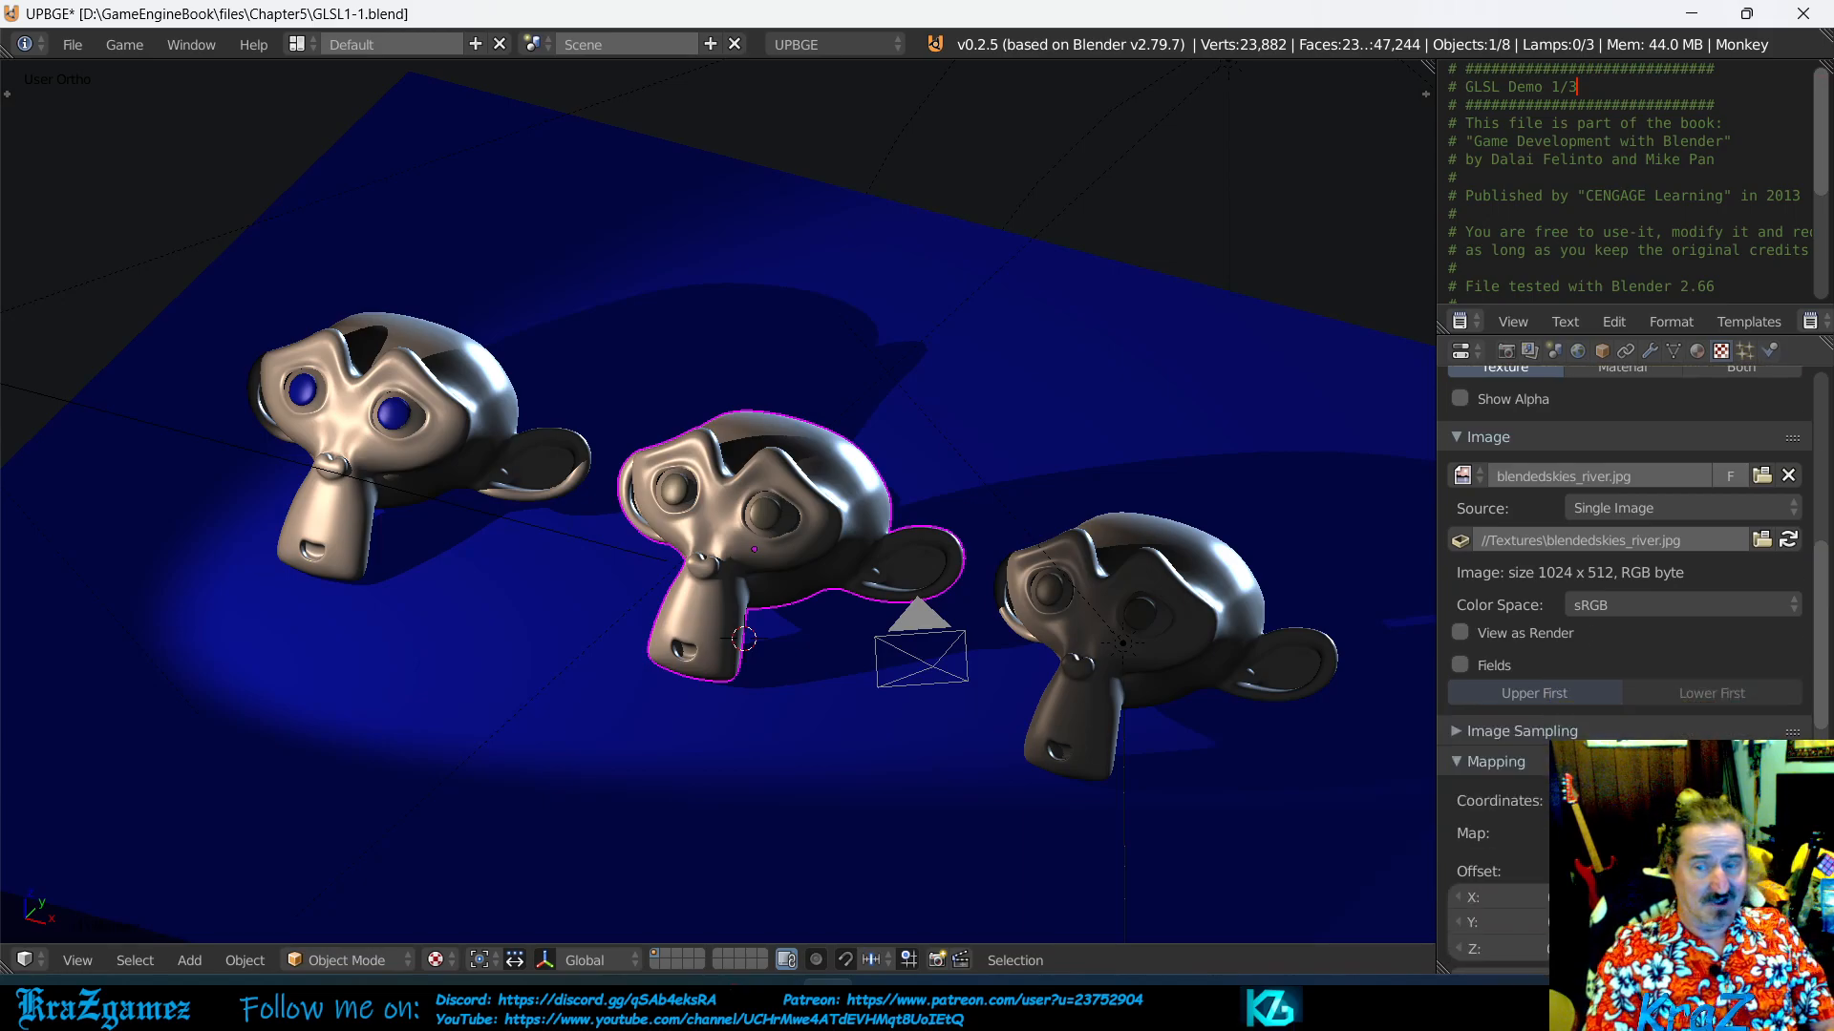
pyautogui.scroll(3, 1576, 640)
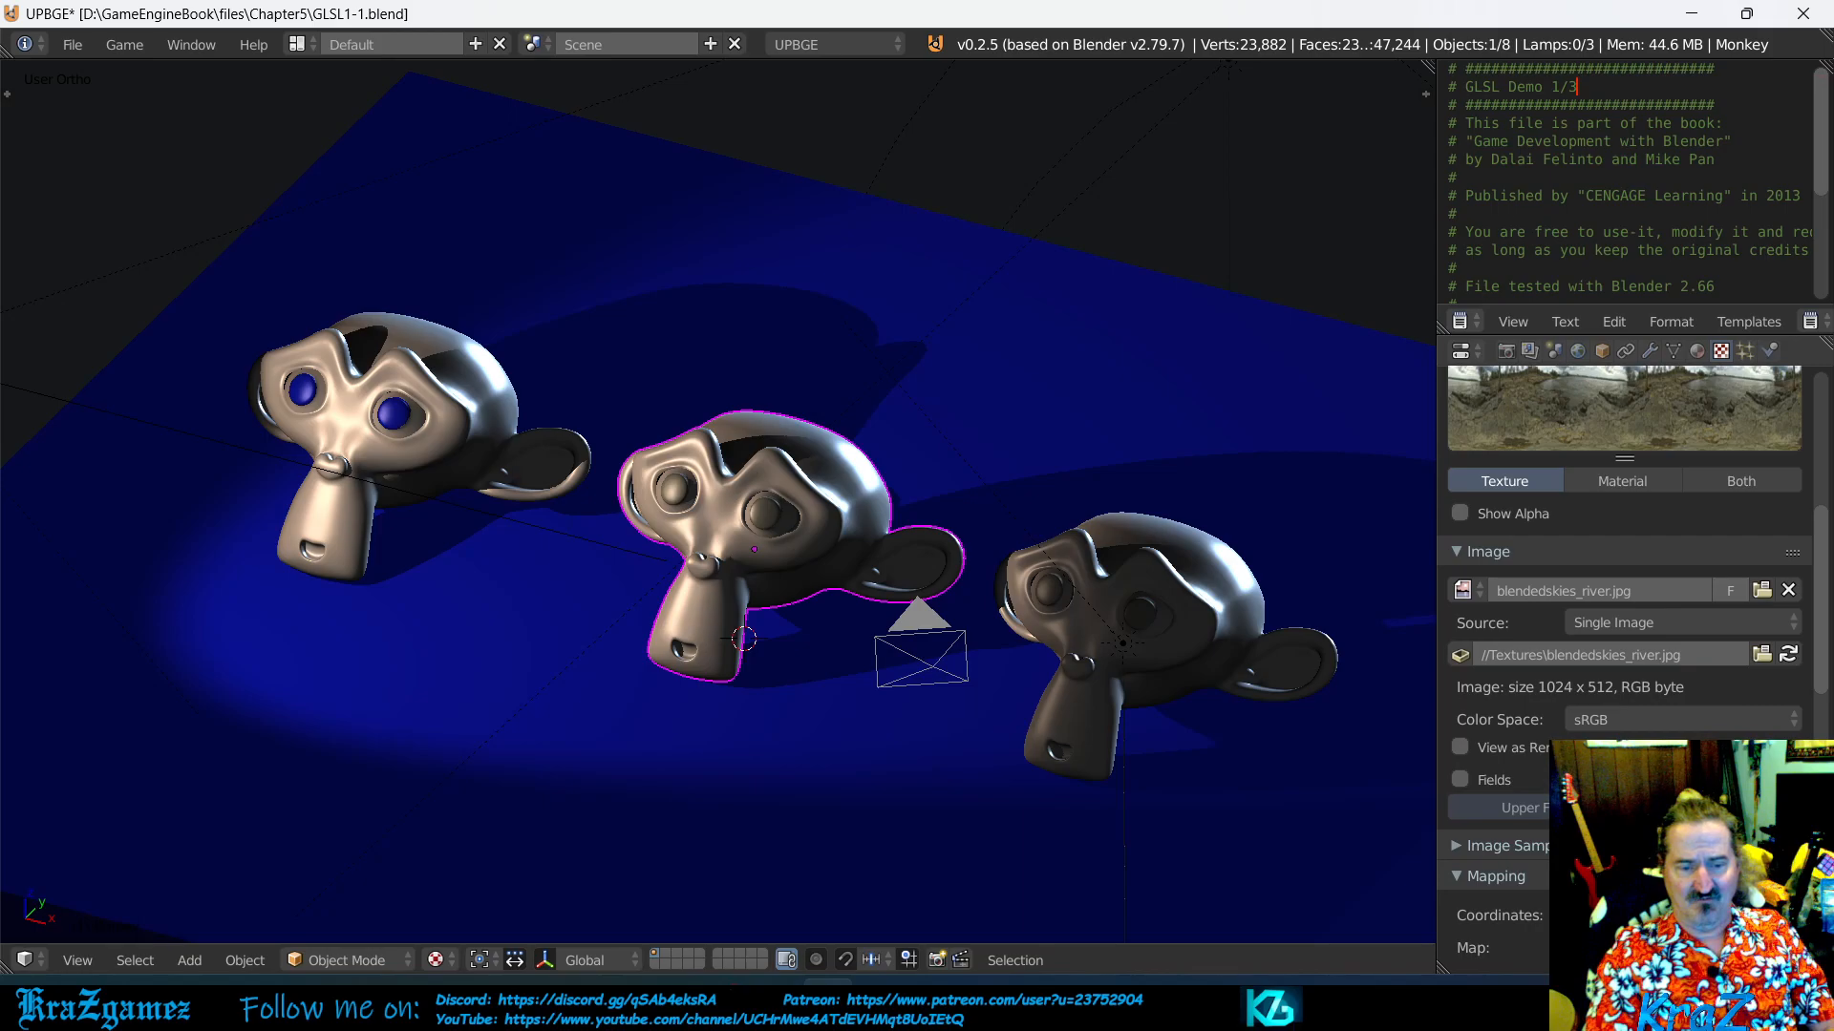
pyautogui.scroll(-8, 1623, 745)
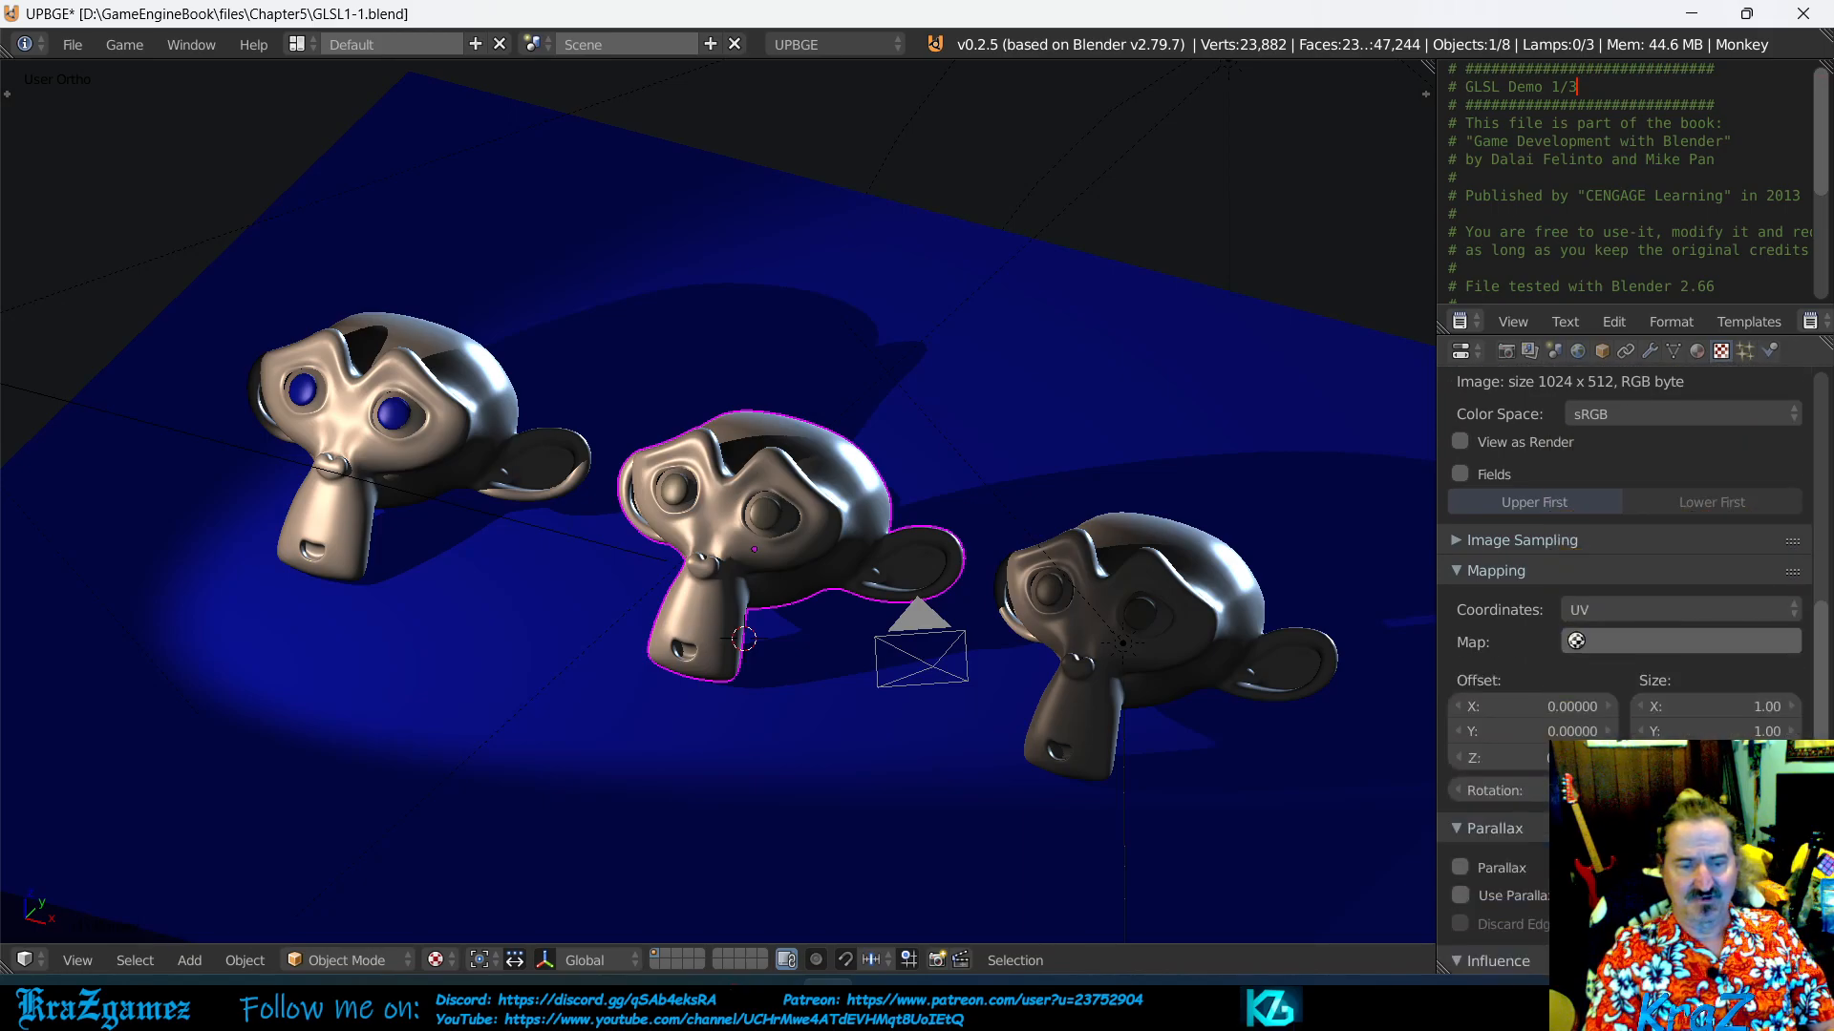
pyautogui.scroll(4, 1624, 745)
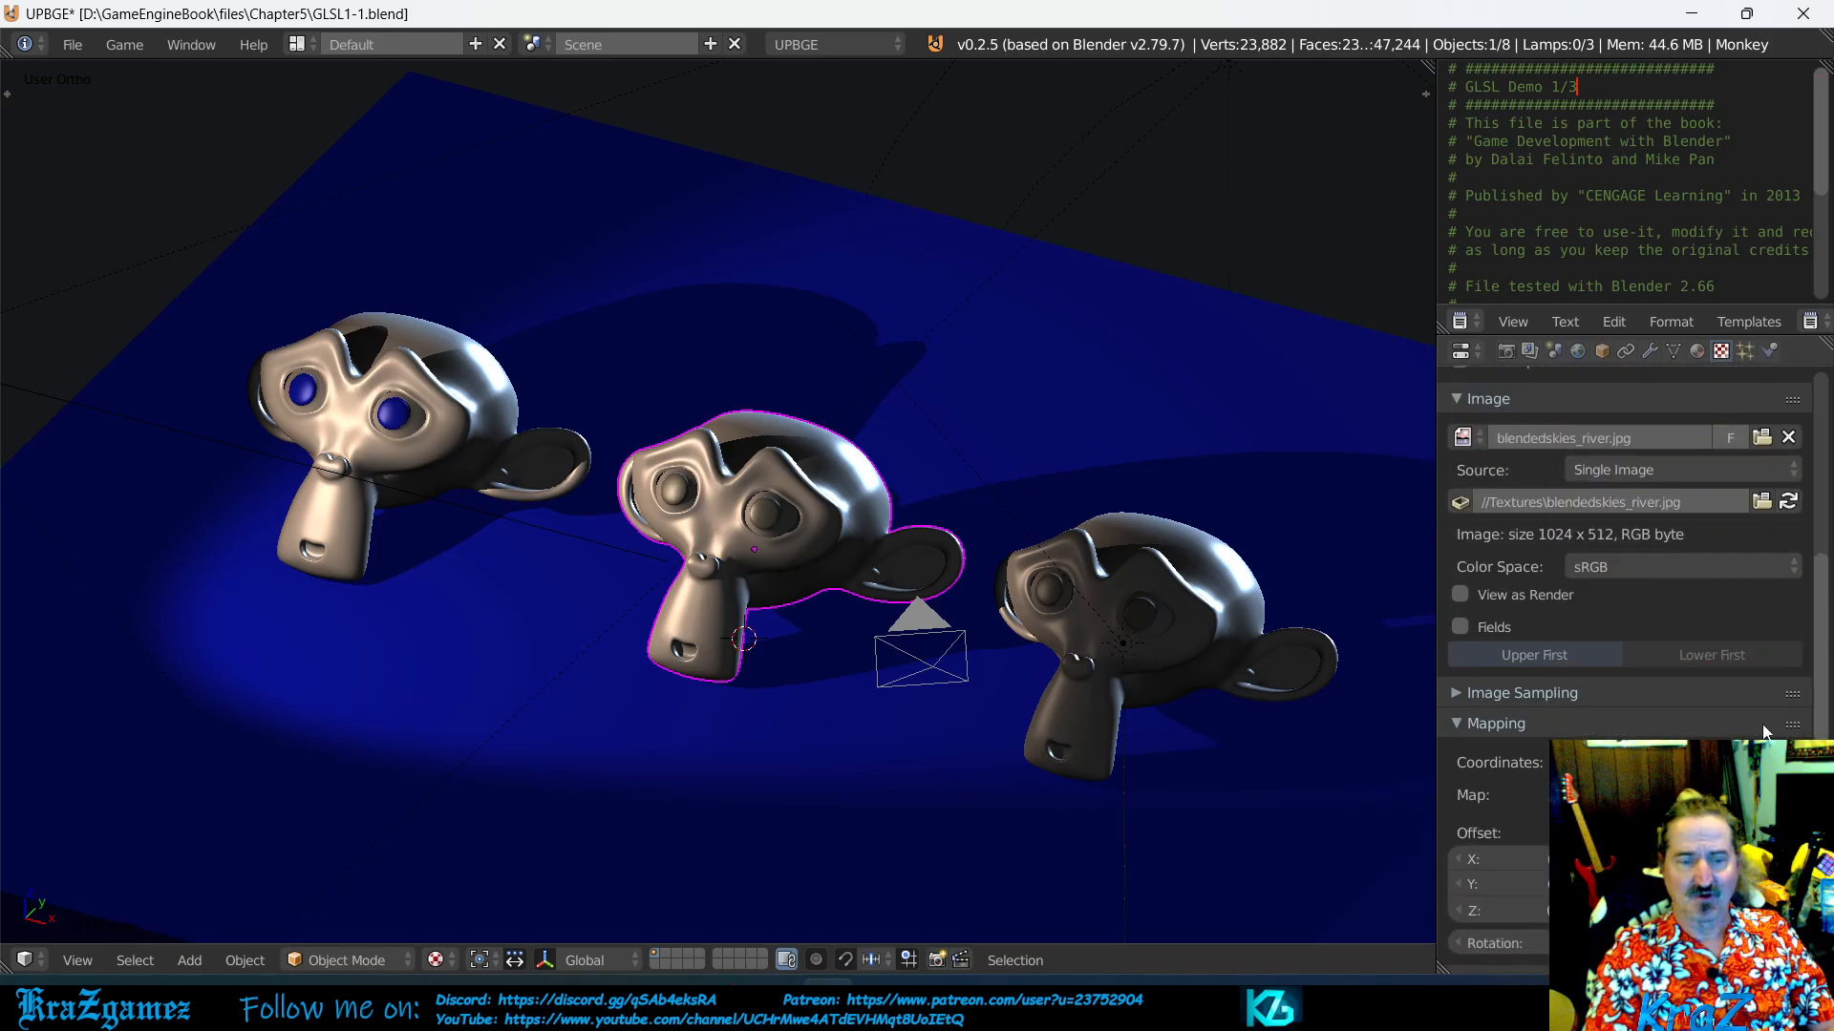
pyautogui.click(1455, 695)
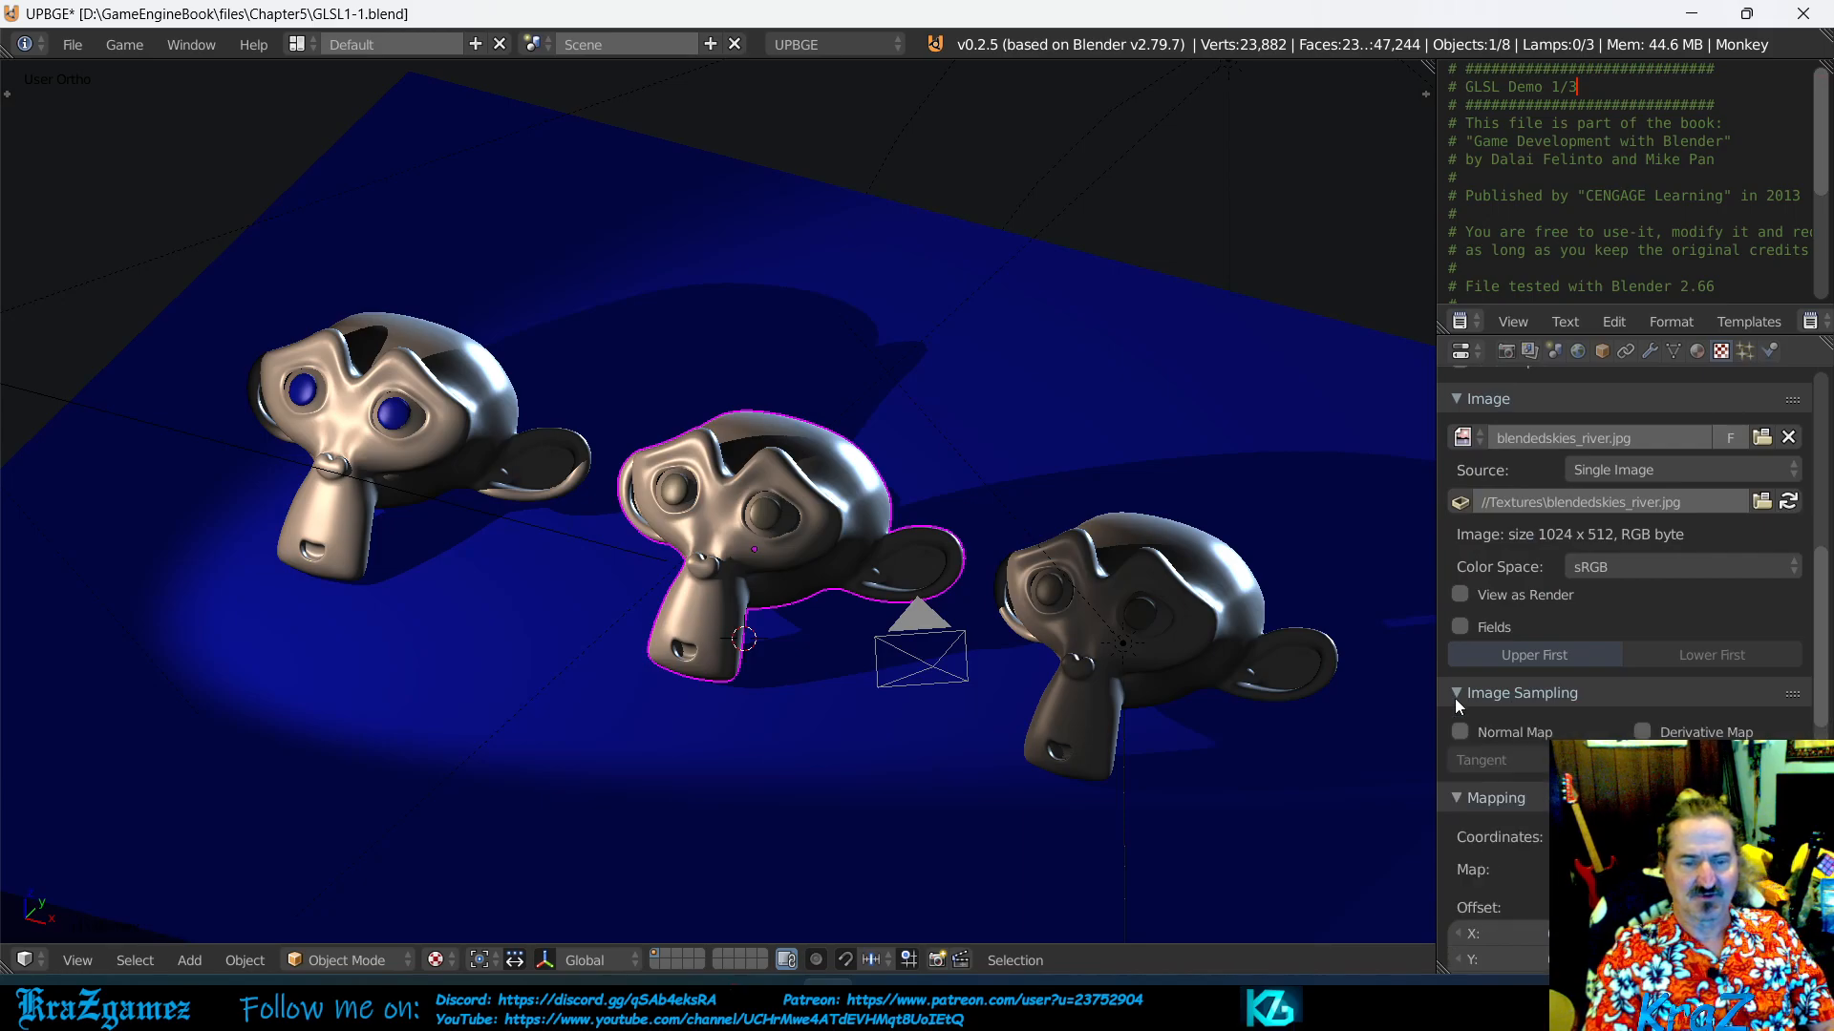
pyautogui.click(1456, 696)
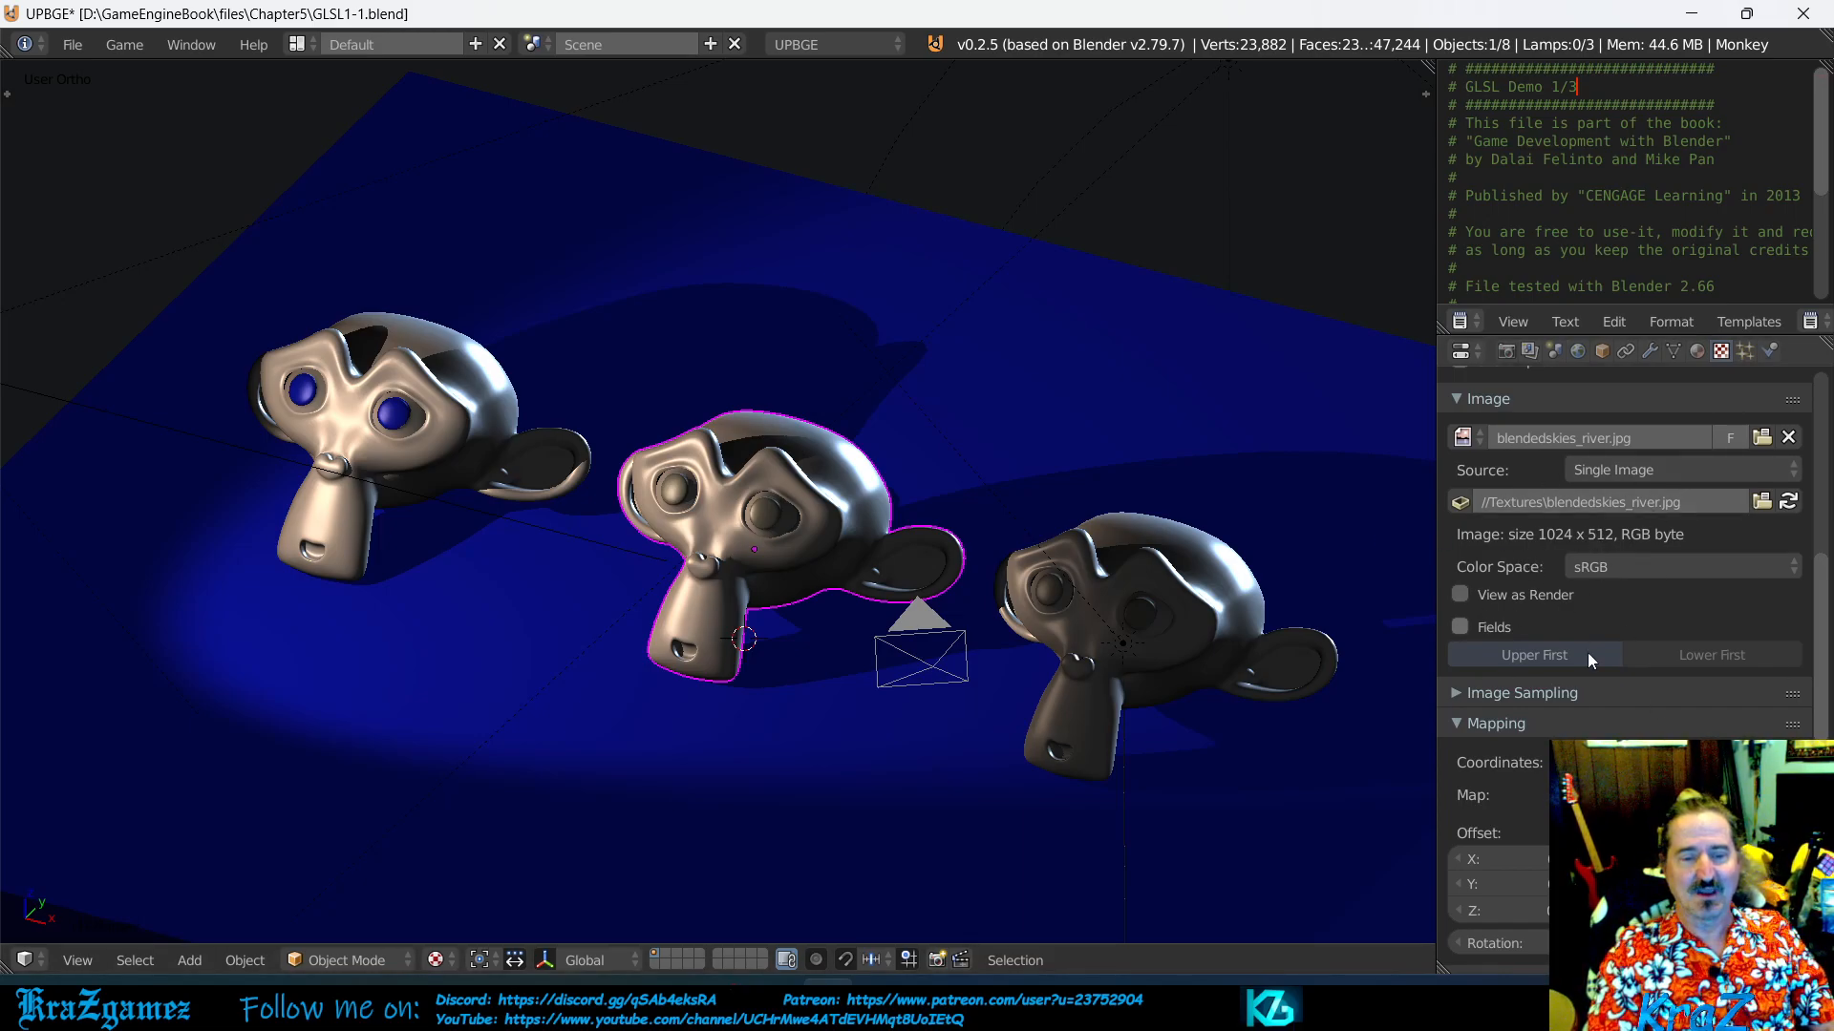
pyautogui.click(1456, 694)
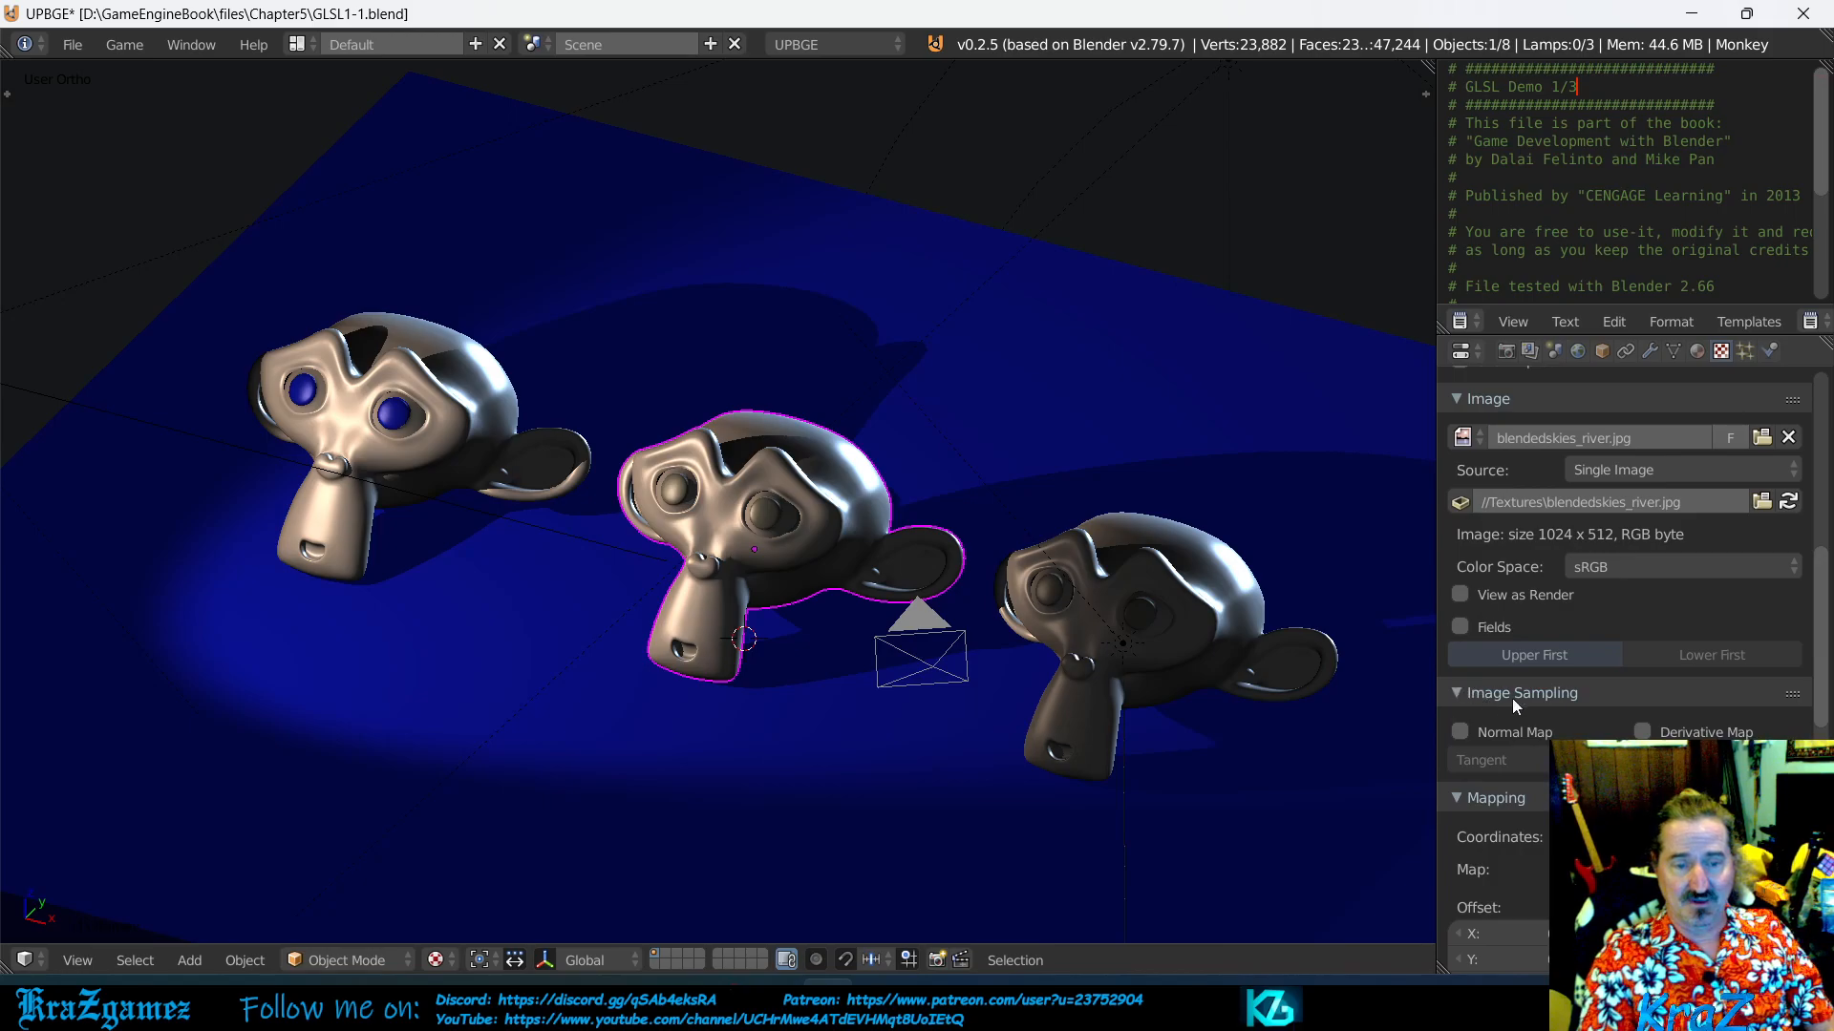
pyautogui.click(1460, 693)
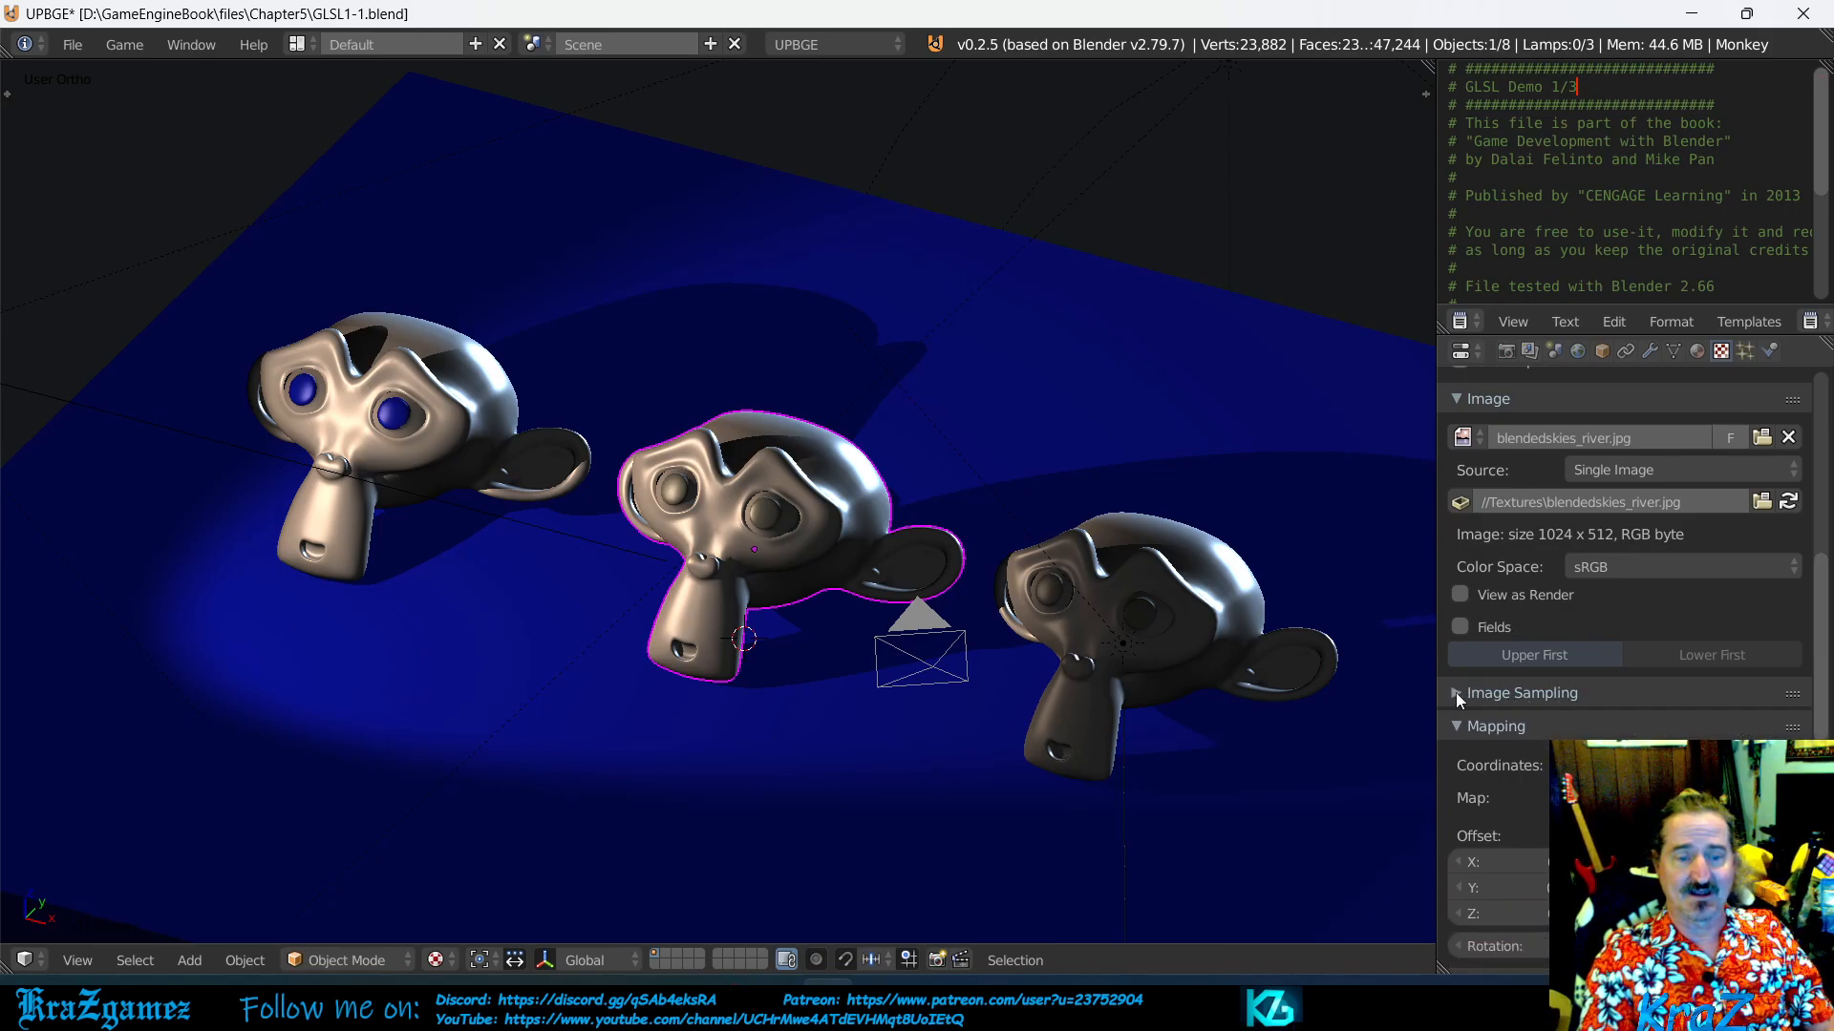